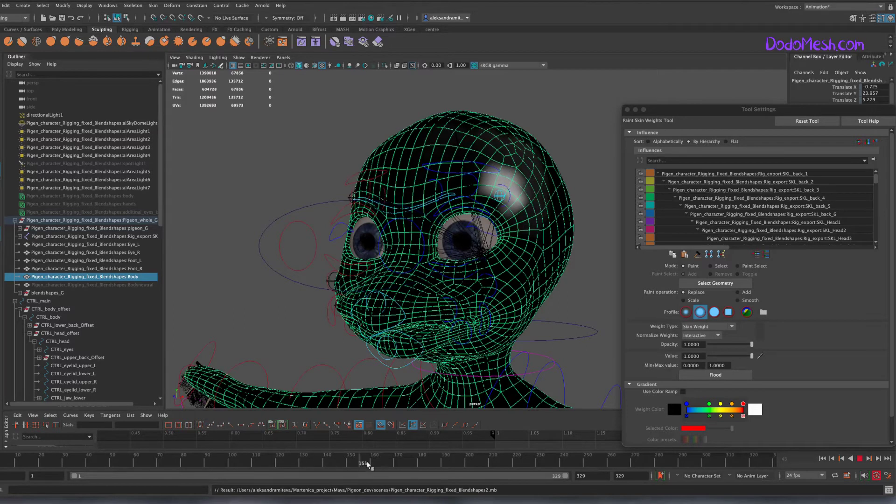
Smooth the SKL_eyebrow_inner_L weights and test the brow in a short playback
left_click(392, 464)
left_click_drag(875, 178, 875, 196)
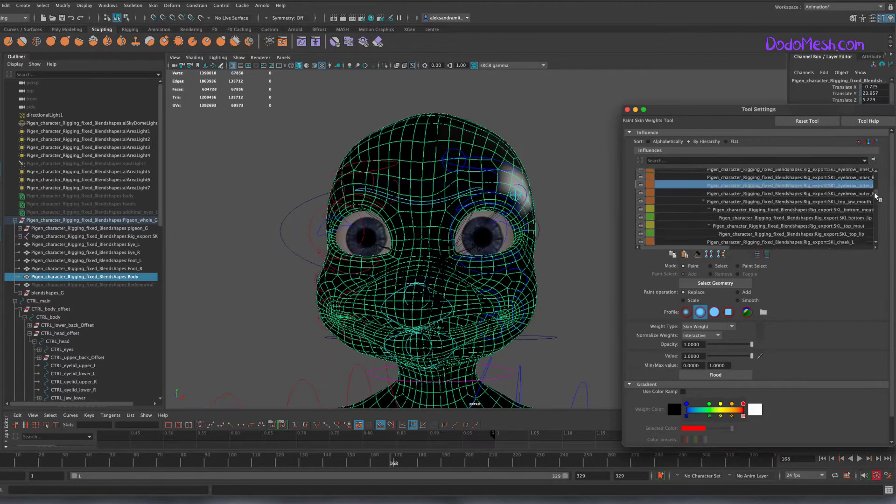
scroll(875, 195, "up", 2)
left_click(728, 203)
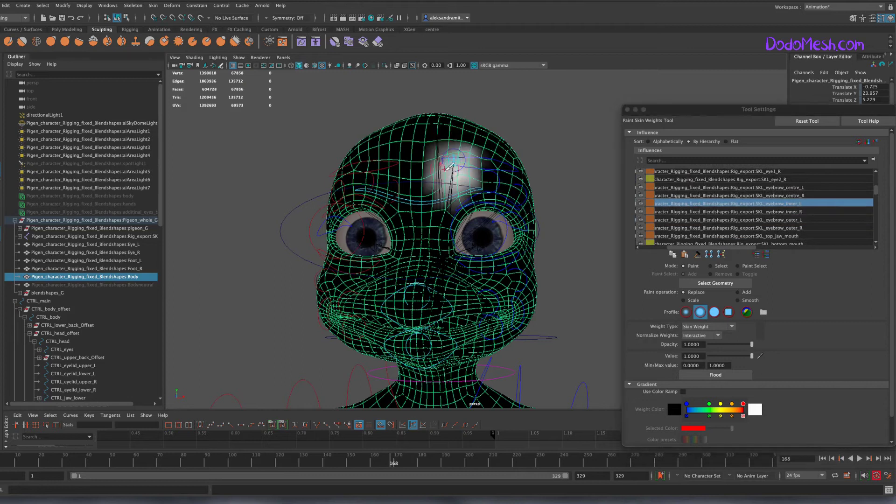
left_click(737, 300)
key("alt+v")
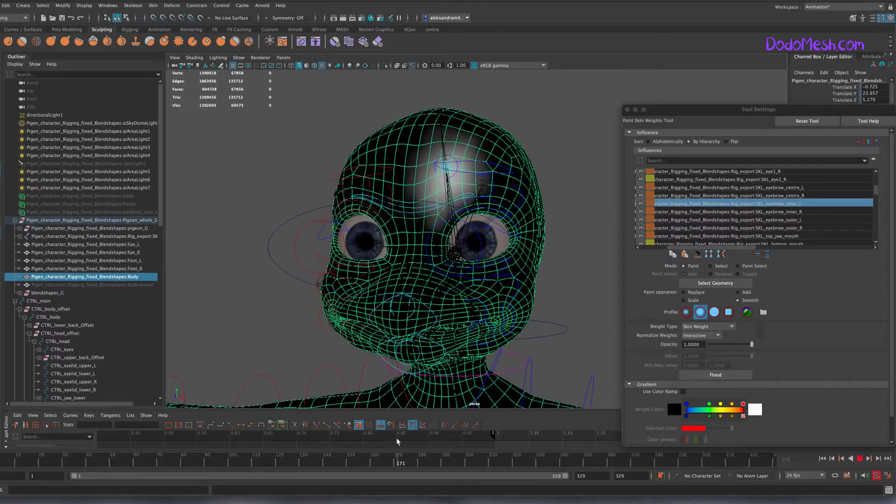
key("alt+v")
Replace, then flood-smooth the SKL_eyebrow_centre_L weights, and test playback stopping at frame 171
left_click(728, 187)
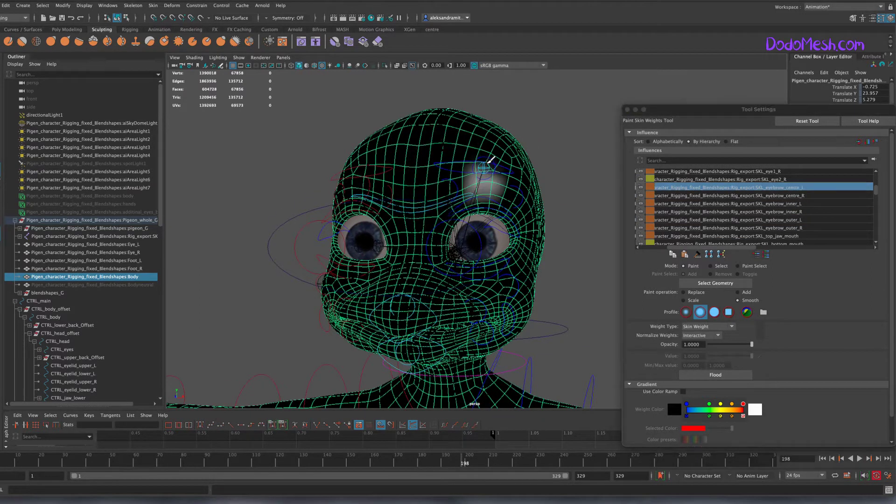
left_click(684, 291)
left_click(737, 300)
left_click(715, 375)
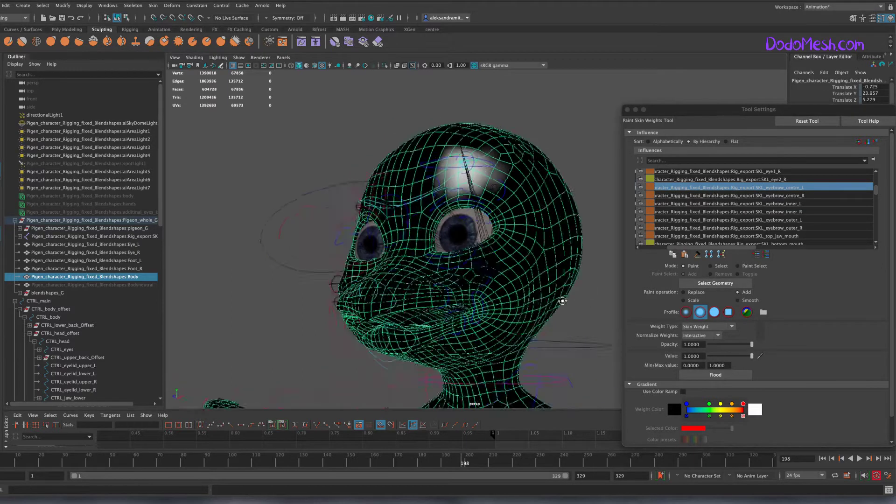
key("Down")
key("Down")
key("Down")
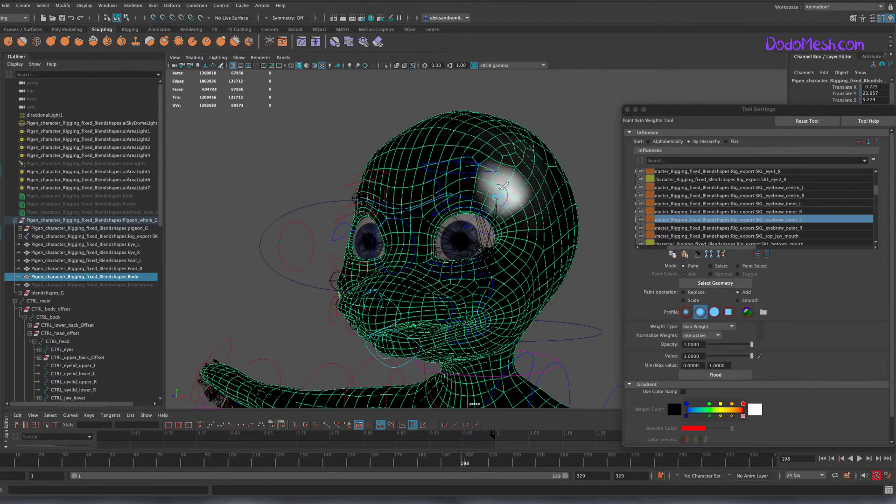
key("alt+v")
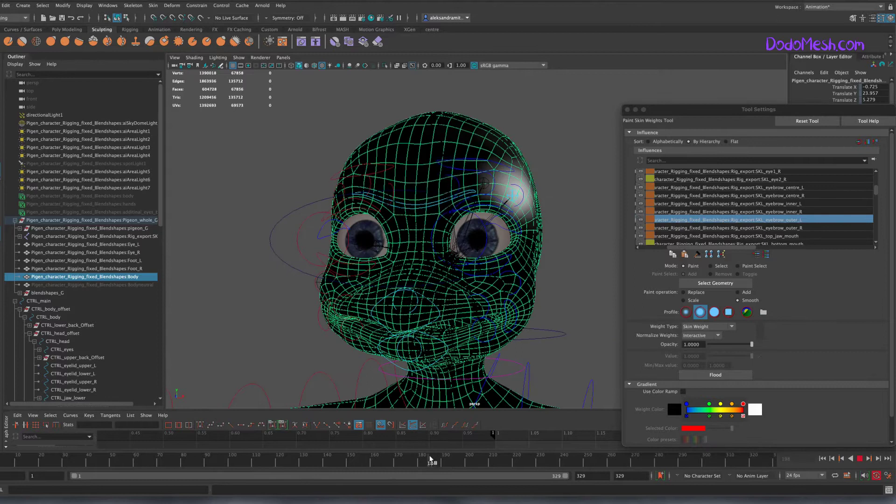
key("alt+v")
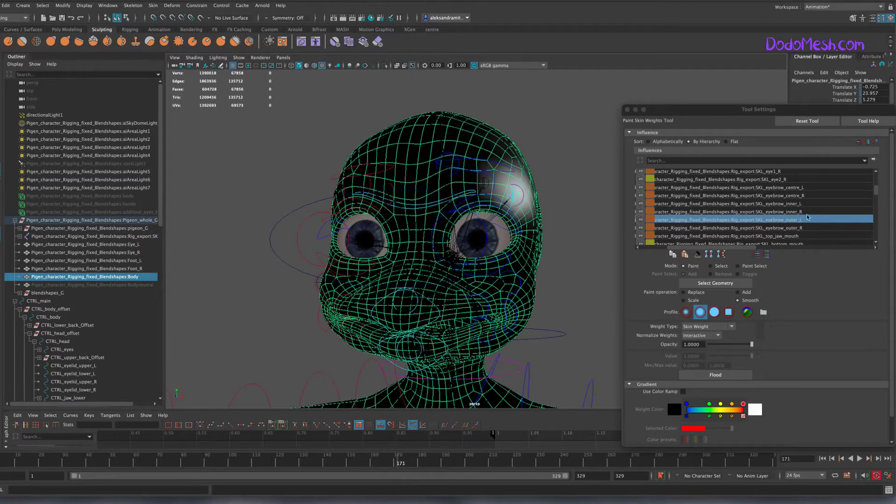
Add weight for SKL_eyebrow_inner_L, replay the pose, then select SKL_eyebrow_centre_L
left_click(801, 203)
left_click_drag(464, 184, 601, 282, "alt")
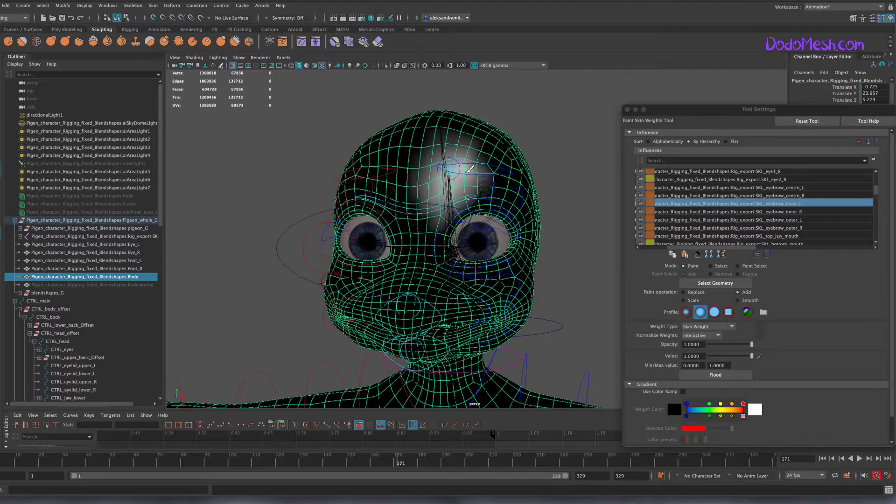
key("alt+v")
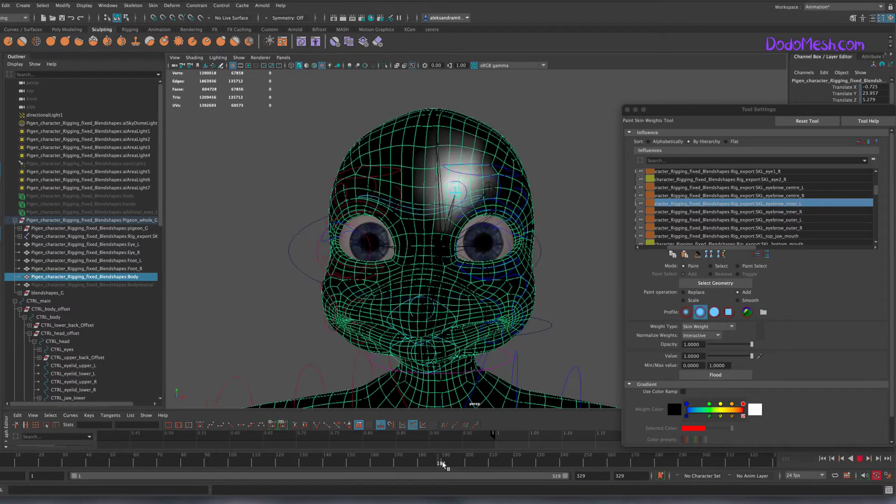
left_click(728, 187)
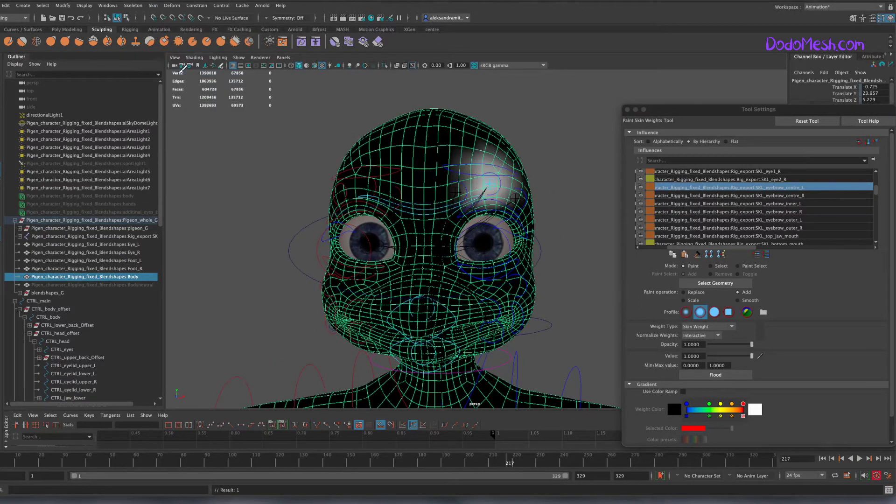
Select SKL_eyebrow_outer_L, check its deformation from an earlier frame, then close Tool Settings
left_click(153, 5)
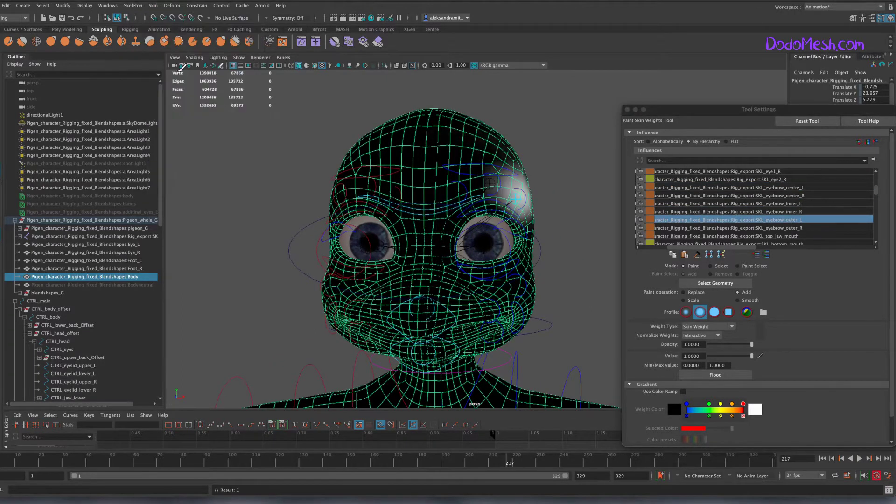
key("alt+v")
left_click(55, 462)
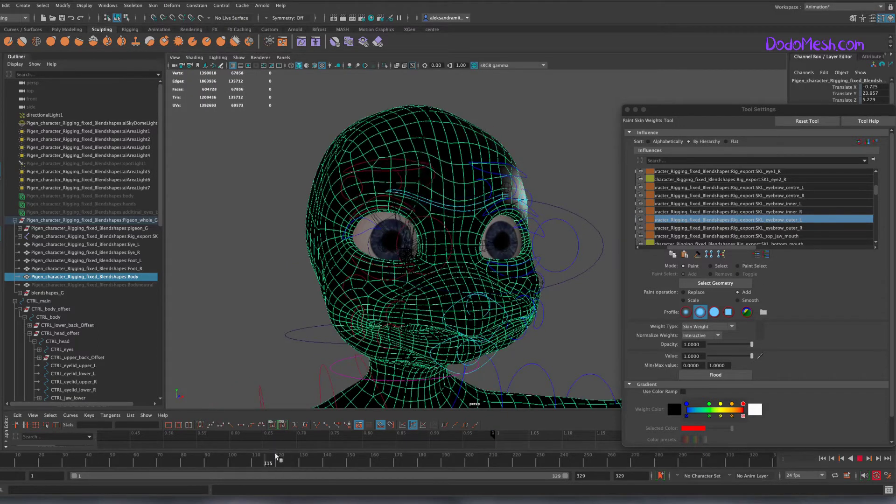
key("alt+v")
left_click(627, 109)
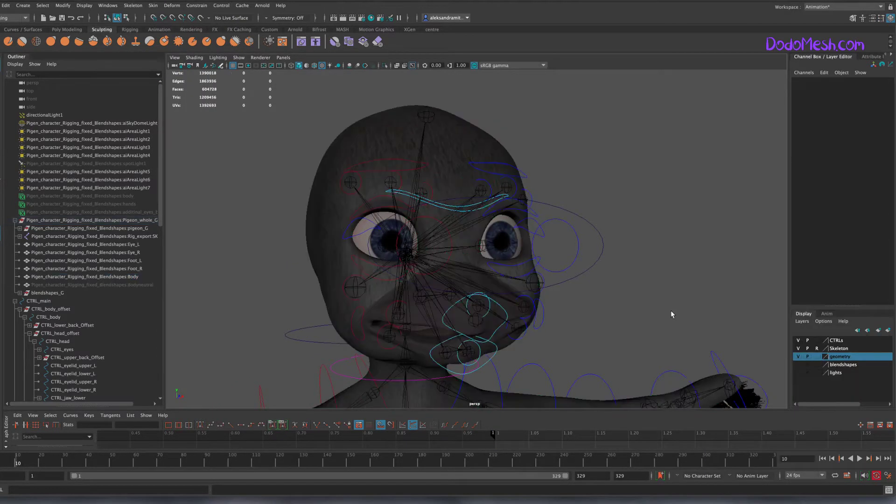
Select the Body mesh for painting, orbiting around the head and moving the settings window aside
left_click_drag(671, 310, 624, 339, "alt")
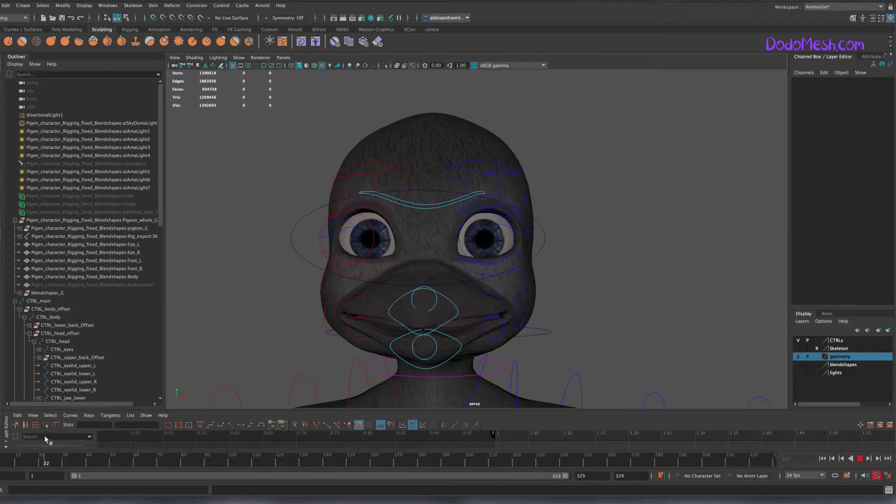
left_click(797, 351)
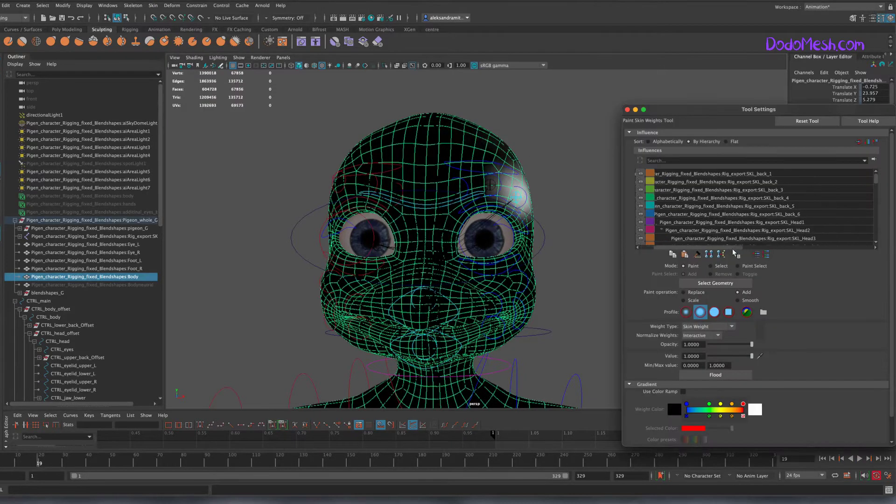
left_click_drag(673, 395, 583, 333, "alt")
left_click_drag(706, 112, 605, 105)
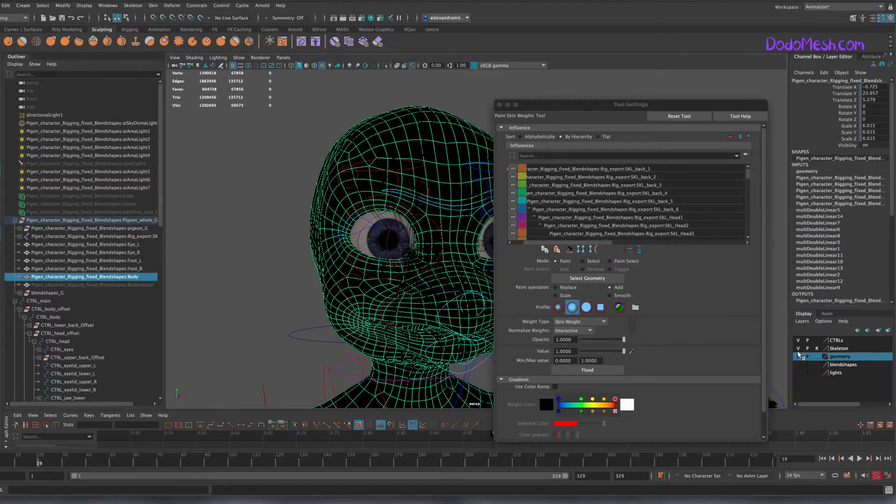
scroll(654, 201, "down", 10)
Paint SKL_eyebrow_outer_R weights and test the brow, stopping at frame 70
left_click(653, 209)
left_click_drag(443, 224, 364, 214, "alt")
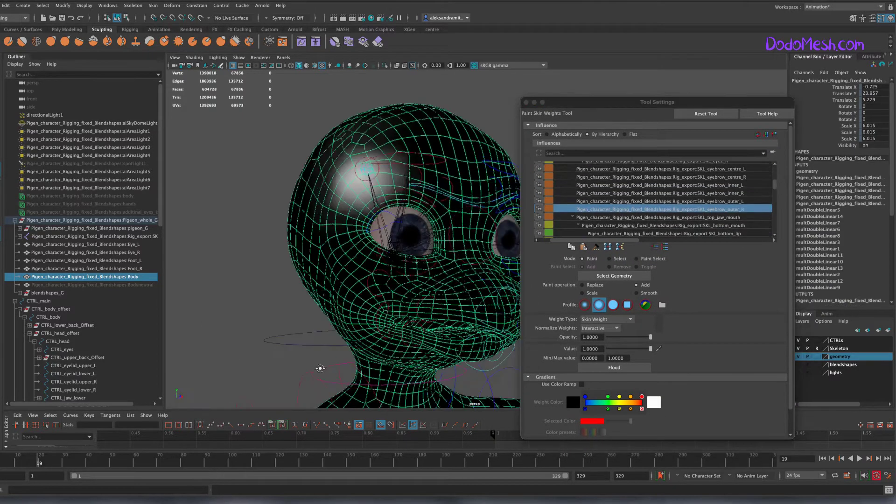
key("alt+v")
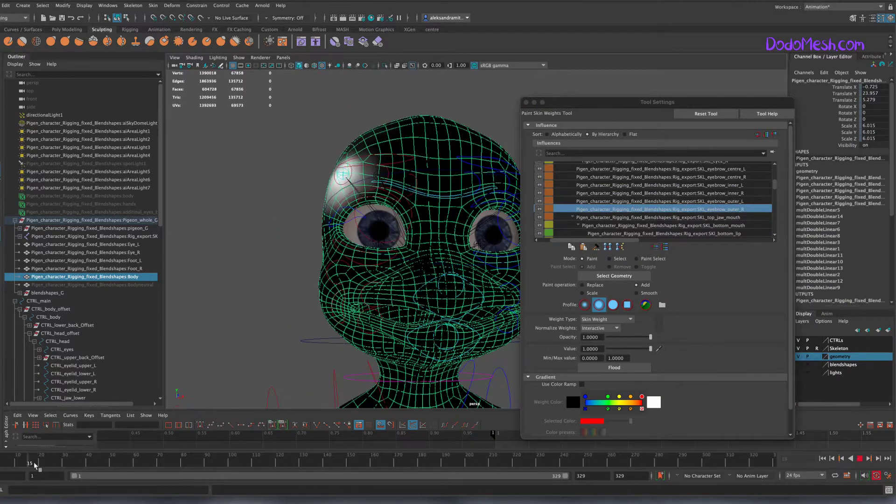
left_click(159, 463)
left_click(770, 210)
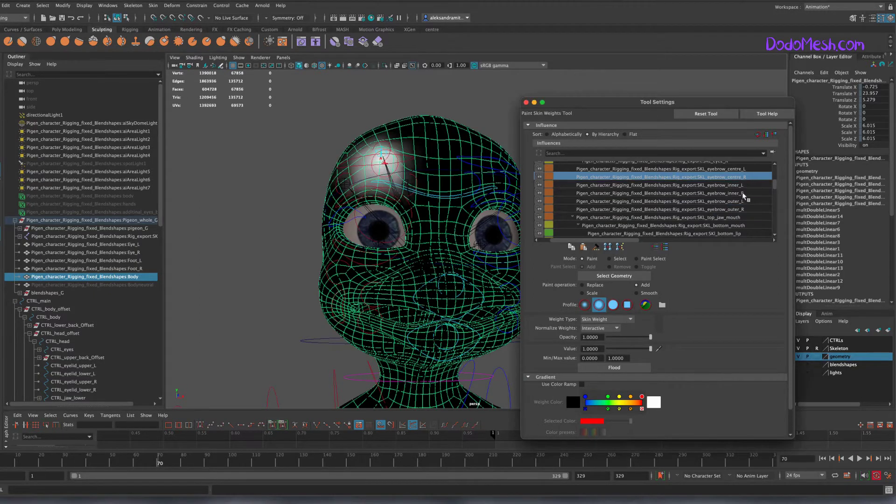
Smooth the SKL_eyebrow_inner_R weights at frame 122, then exit painting and clear the selection
left_click(742, 193)
mouse_move(261, 464)
left_mouse_down()
mouse_move(303, 463)
mouse_move(277, 464)
left_mouse_up()
left_click(636, 292)
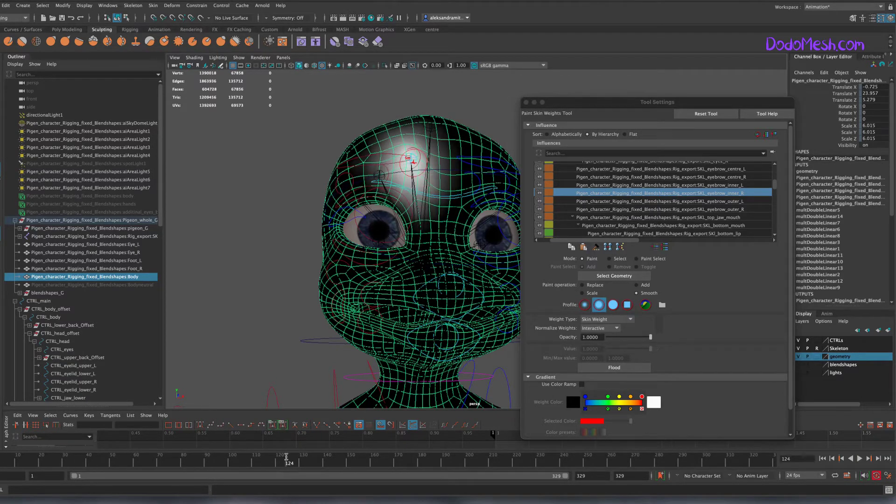
key("q")
left_click(635, 334)
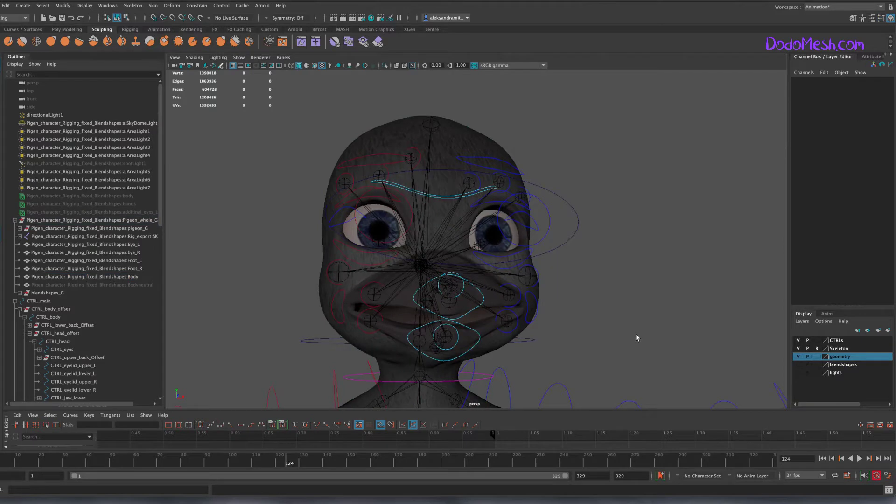
Hide the skeleton and delete all keys from the six eyebrow controls across the full time range
left_click(798, 349)
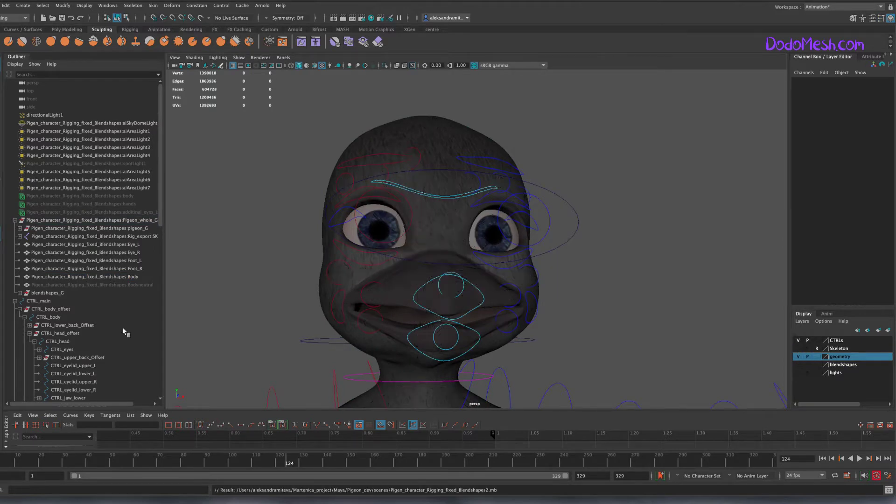
scroll(122, 327, "down", 8)
left_click_drag(79, 276, 104, 325)
key("alt+v")
left_click_drag(592, 468, 1, 462, "shift")
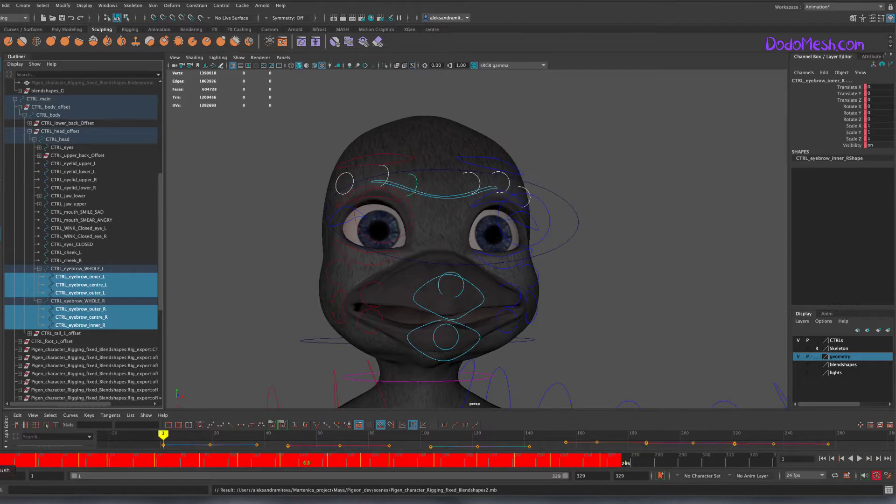
right_click(435, 461)
left_click(459, 333)
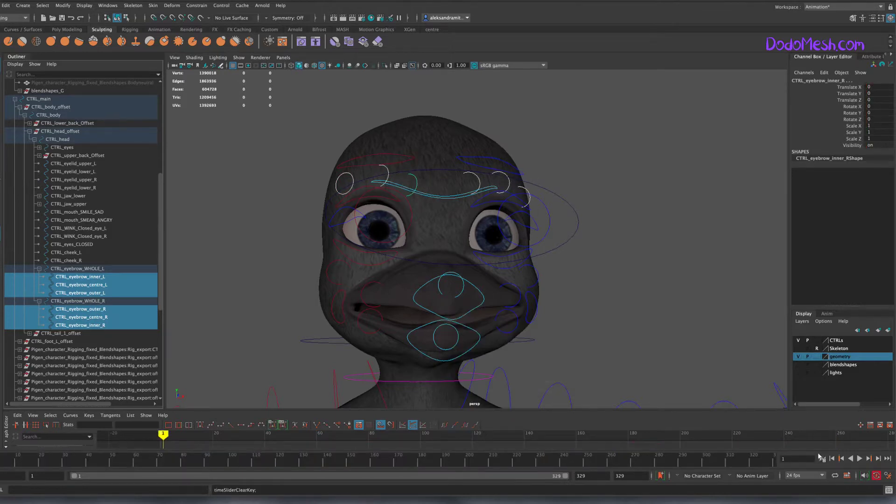
Move CTRL_eyebrow_WHOLE_L down to test the brow, then select each left and right eyebrow control
left_click(98, 269)
key("w")
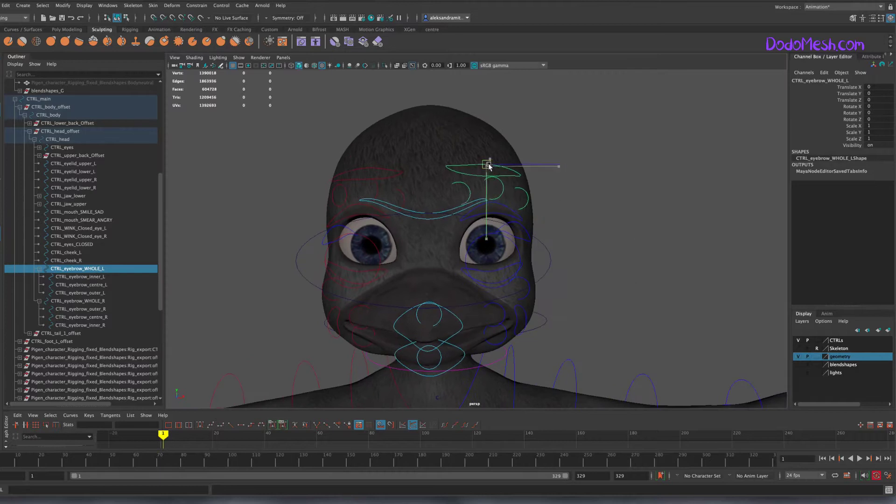
middle_click_drag(625, 282, 634, 271)
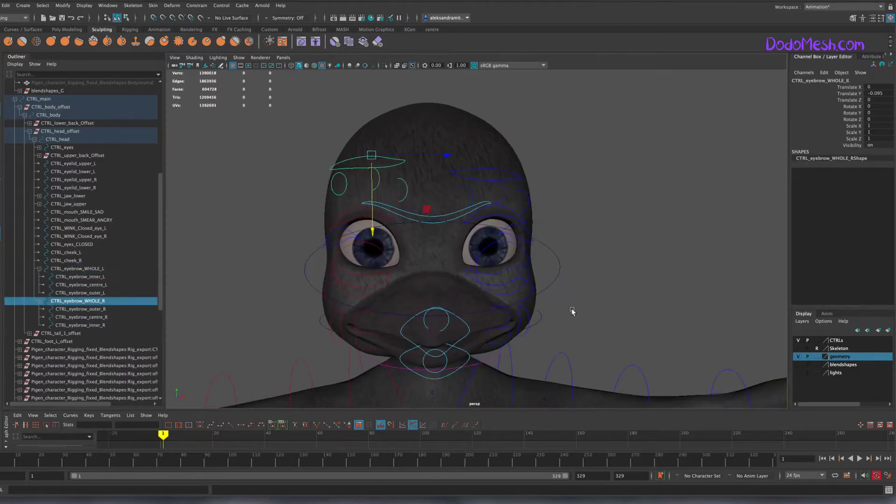
left_click(524, 181)
left_click(494, 191)
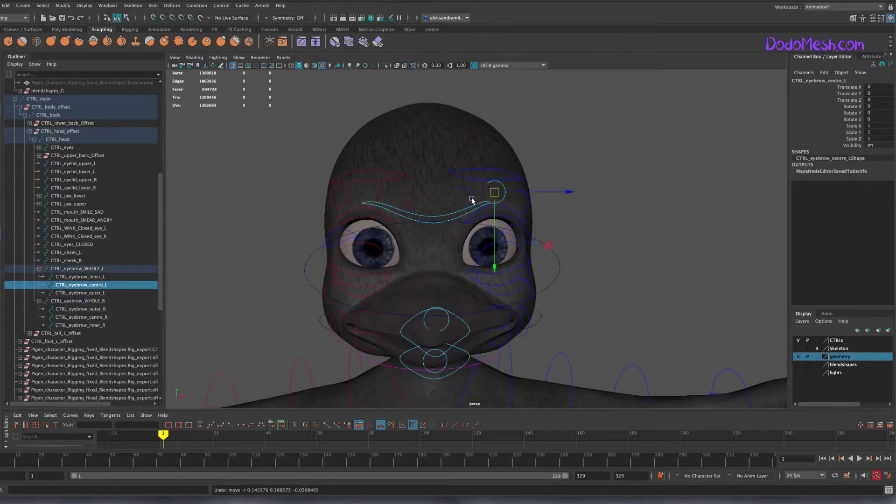
left_click(464, 185)
left_click(409, 210)
left_click(372, 206)
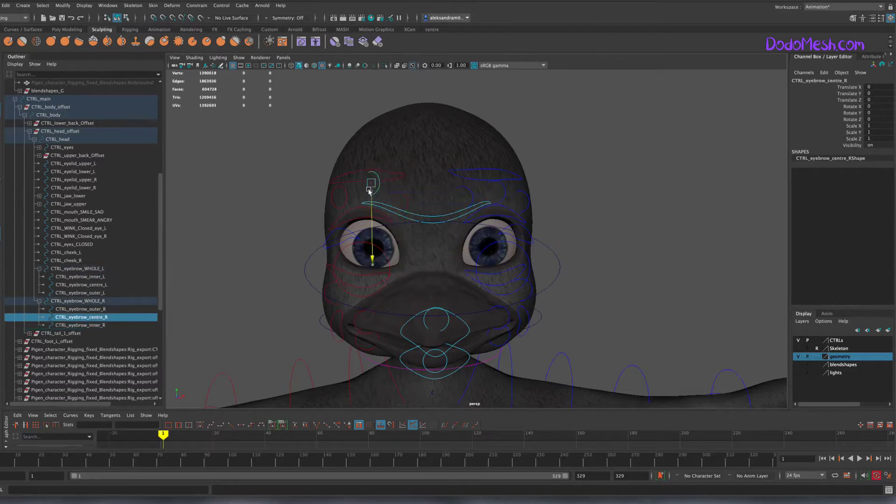
Reset CTRL_eyebrow_centre_R to its rest position, then select CTRL_mouth_SMILE_SAD
left_click_drag(466, 243, 536, 252, "alt")
left_click(332, 197)
mouse_move(600, 282)
left_mouse_down("alt")
mouse_move(594, 298)
mouse_move(611, 285)
left_mouse_up("alt")
left_click(378, 183)
key("ctrl+z")
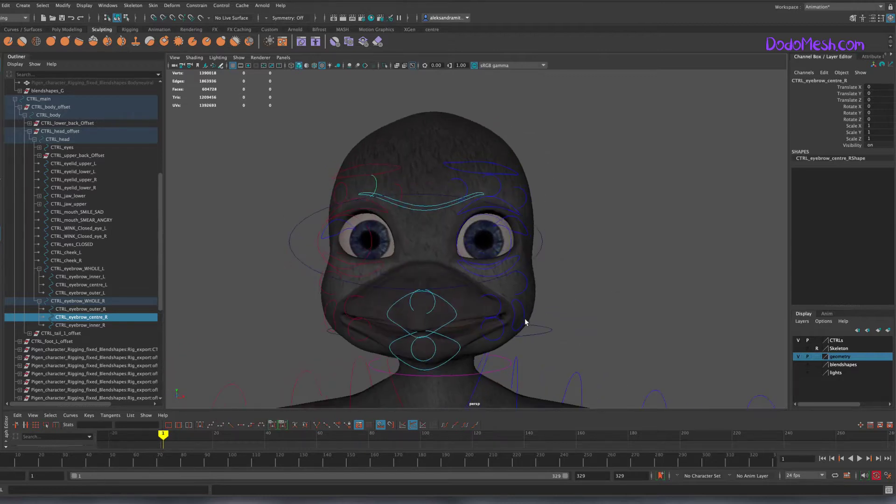
left_click(522, 316)
Move the SMILE_SAD and SMEAR_ANGRY mouth controls to frown, then bring the smear control back
left_click_drag(520, 315, 542, 326)
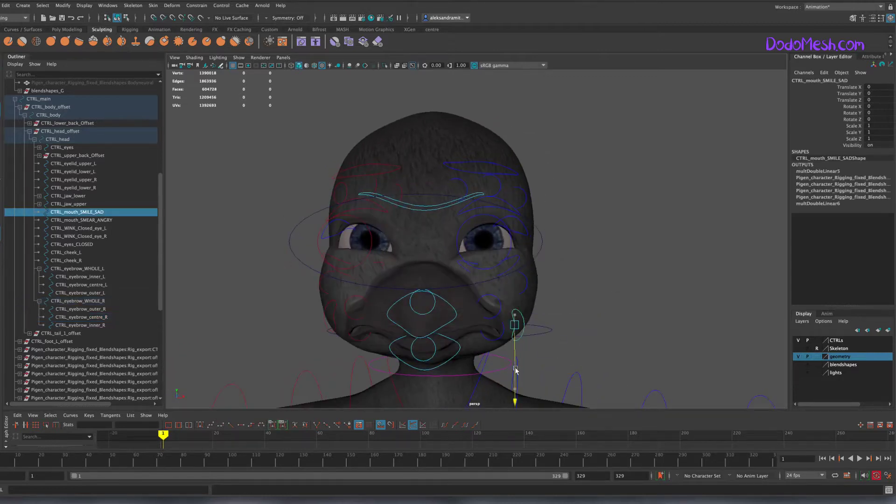
left_click(317, 317)
mouse_move(316, 320)
left_mouse_down()
mouse_move(218, 352)
mouse_move(247, 314)
left_mouse_up()
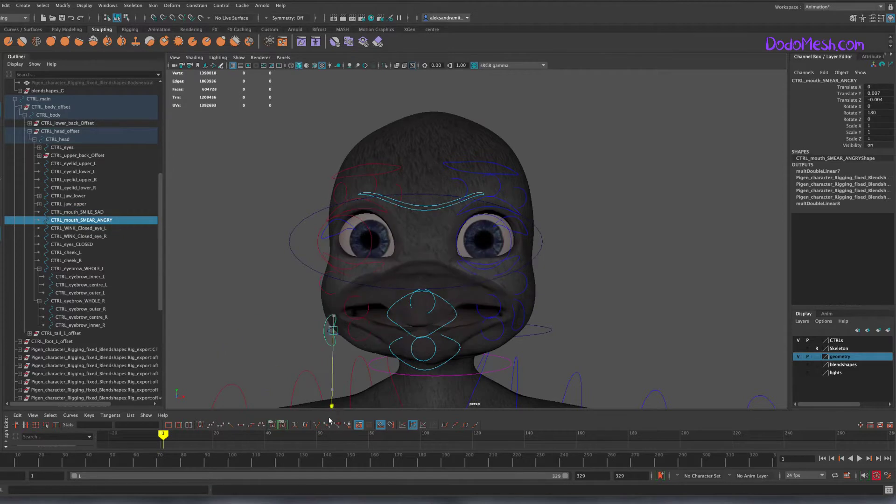
left_click_drag(466, 280, 485, 259, "alt")
Raise the upper jaw control to reshape the mouth
left_click(486, 259)
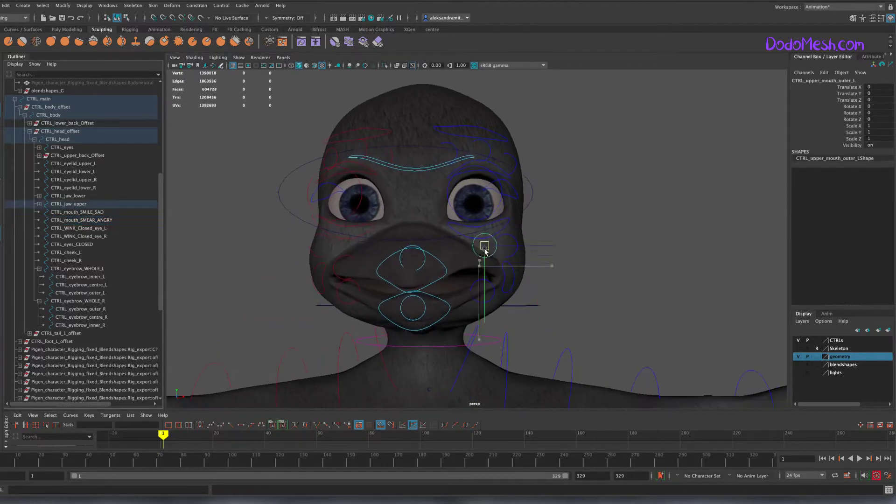
left_click(412, 262)
left_click_drag(413, 262, 414, 241)
key("ctrl+z")
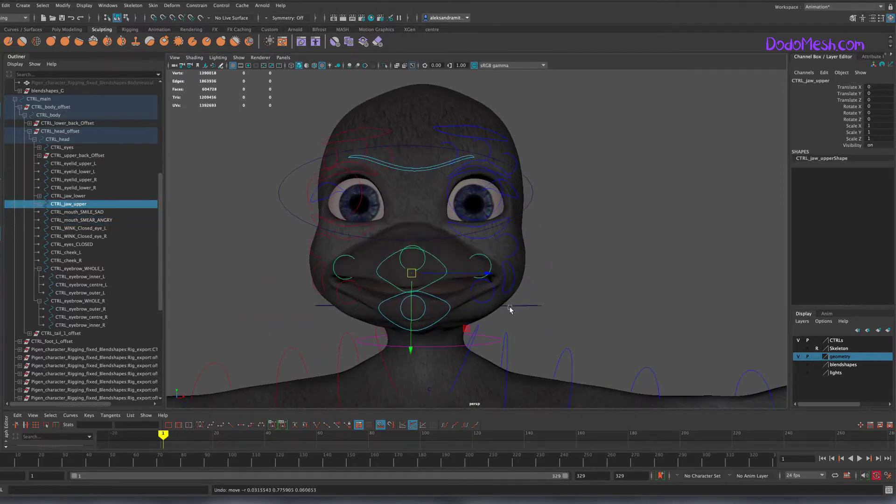
left_click_drag(411, 273, 413, 243)
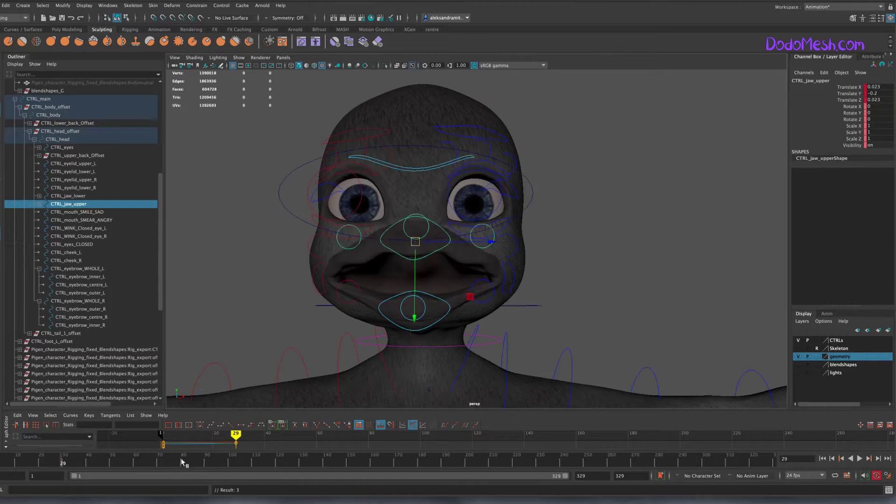
At frame 68, pull the lower jaw down to open the mouth, then go to frame 114
left_click(115, 460)
left_click(155, 459)
left_click(443, 301)
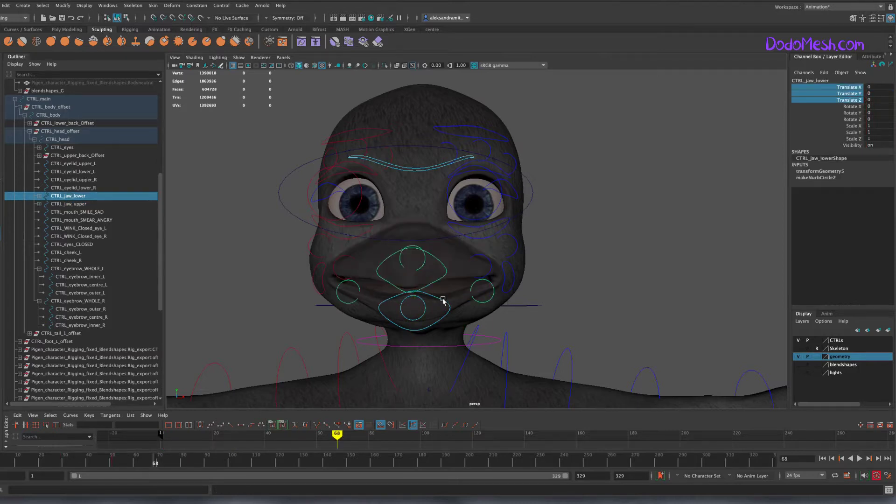
left_click_drag(412, 309, 413, 329)
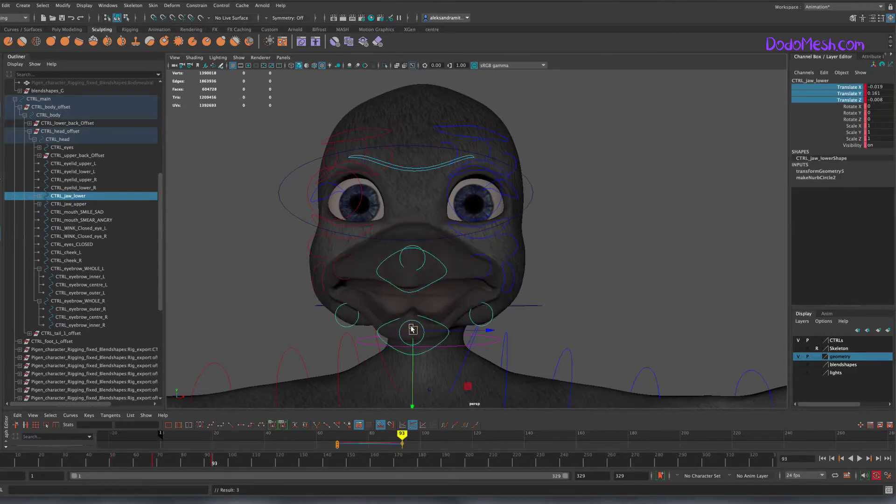
left_click(262, 461)
Raise the left upper mouth corner, then zero its position values
left_click(486, 286)
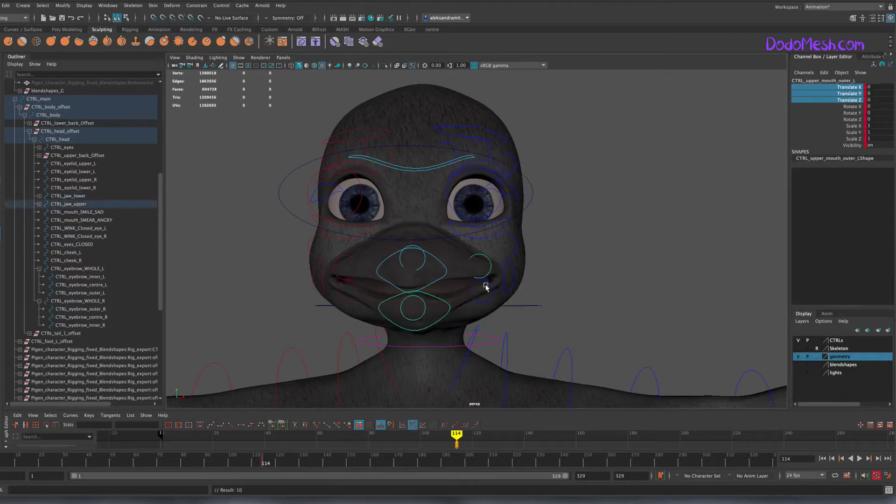
left_click(299, 459)
left_click_drag(481, 268, 488, 236)
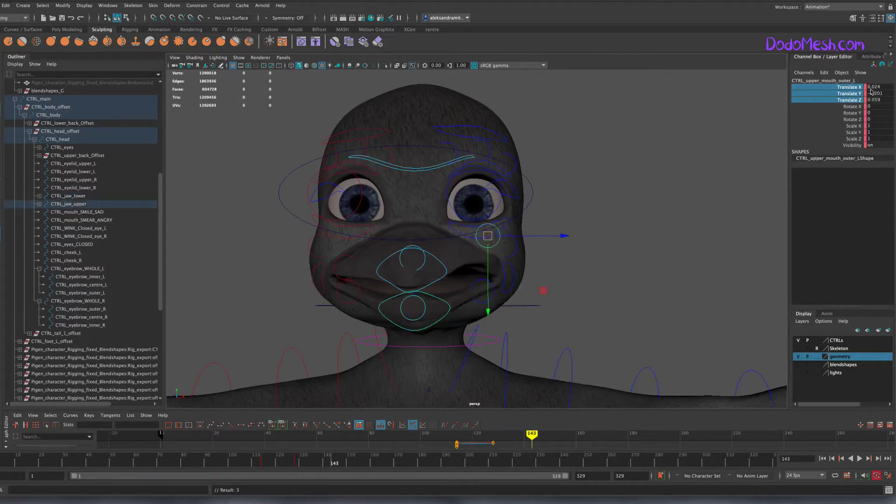
type("0")
key("Return")
Pull the left and right lower mouth corners down, key each pose, then reset both to 0
left_click(482, 303)
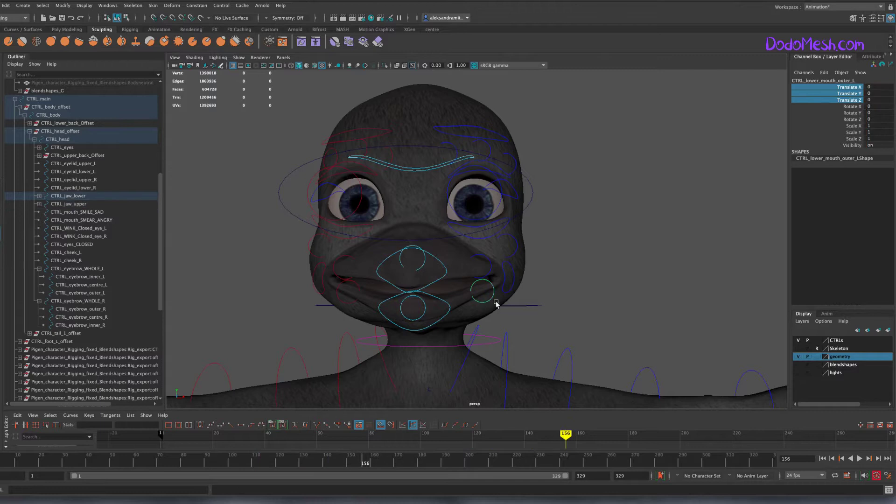
left_click_drag(491, 303, 491, 313)
key("shift+w")
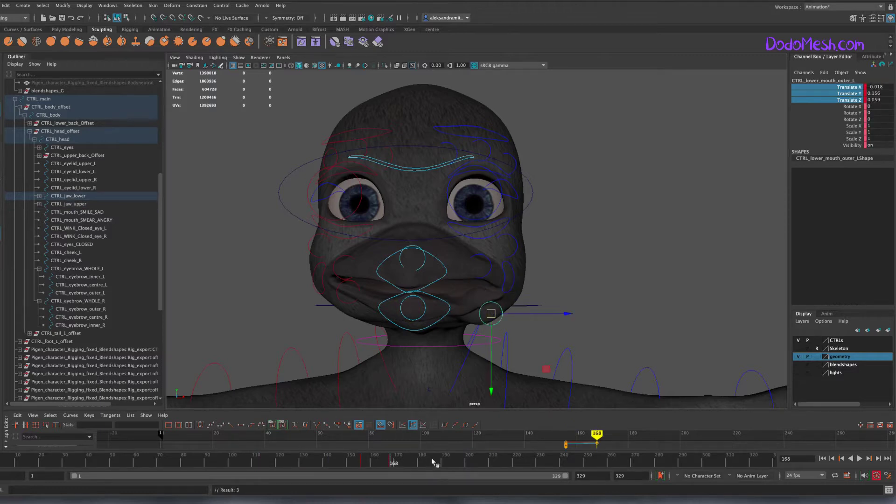
type("0")
key("Return")
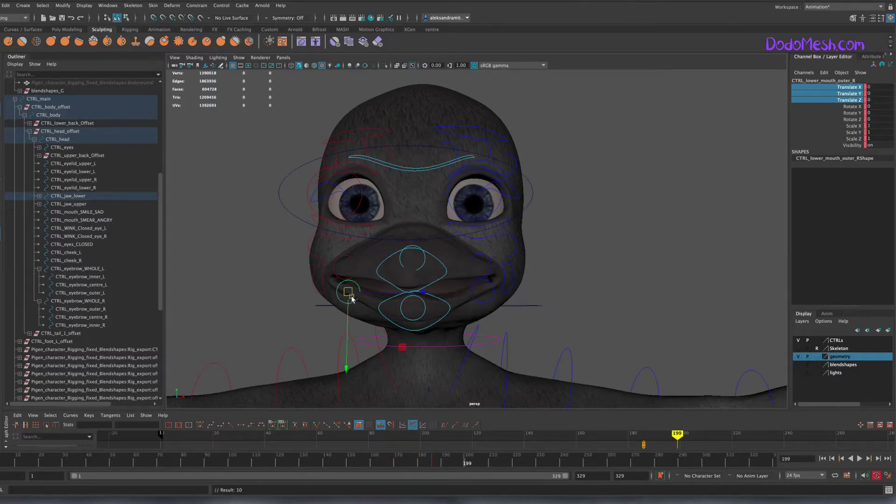
left_click_drag(352, 299, 350, 318)
key("shift+w")
type("0")
key("Return")
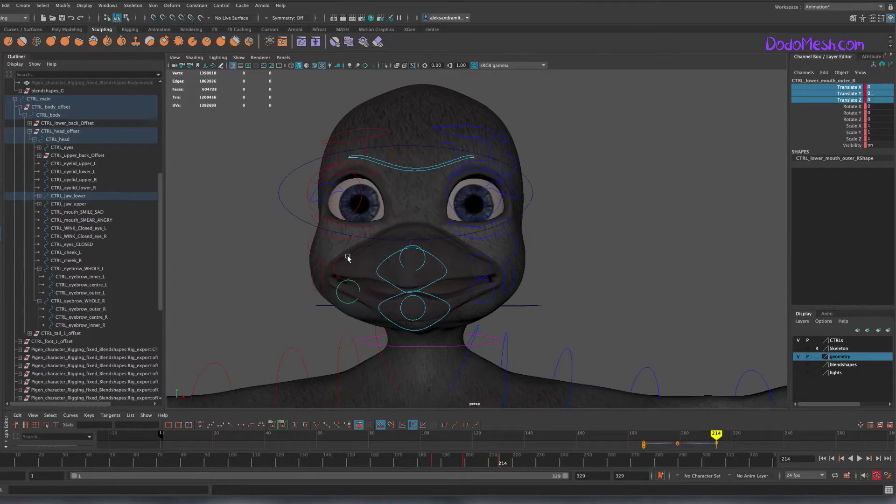
Raise and key the right upper mouth corner, then play back the poses to frame 1
left_click(348, 258)
left_click(525, 458)
left_click_drag(345, 267, 341, 241)
key("shift+w")
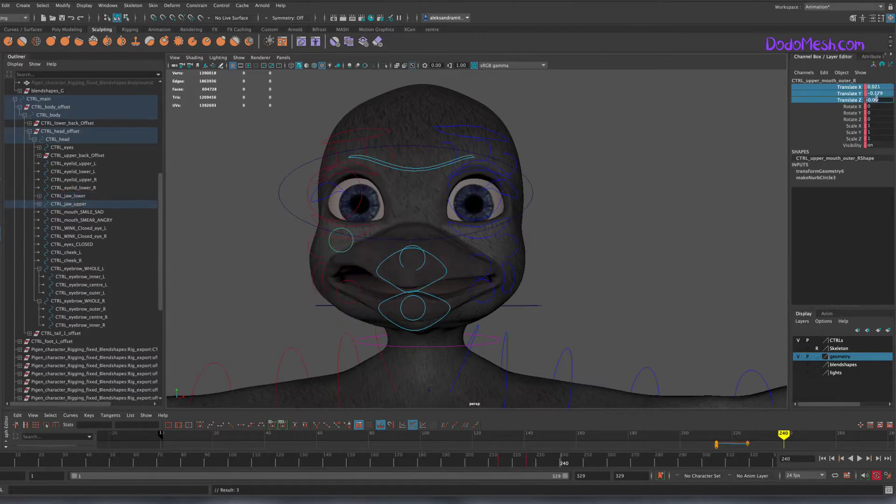
key("alt+v")
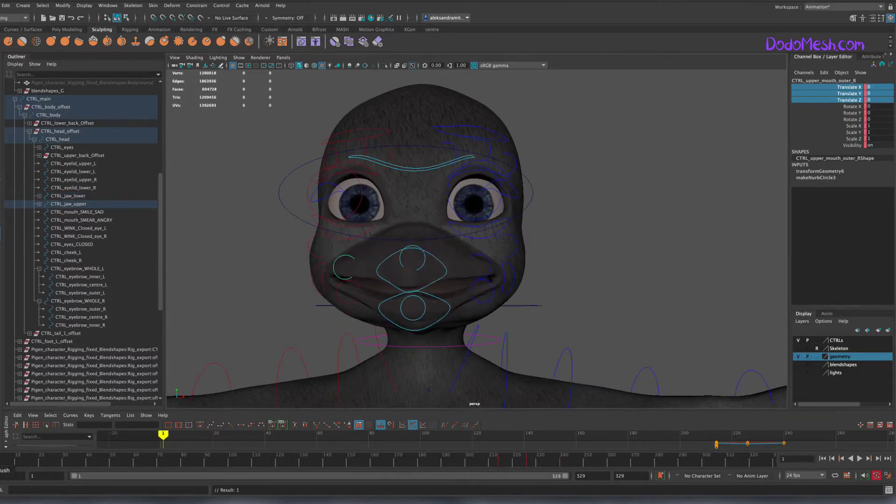
Start Paint Skin Weights on the pigeon body mesh with SKL_top_jaw_mouth selected
left_click(798, 349)
left_click(154, 6)
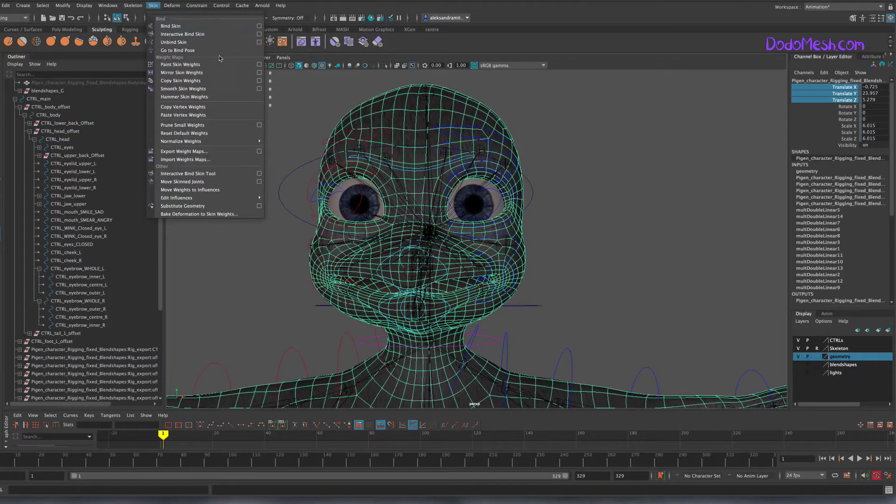
left_click(259, 92)
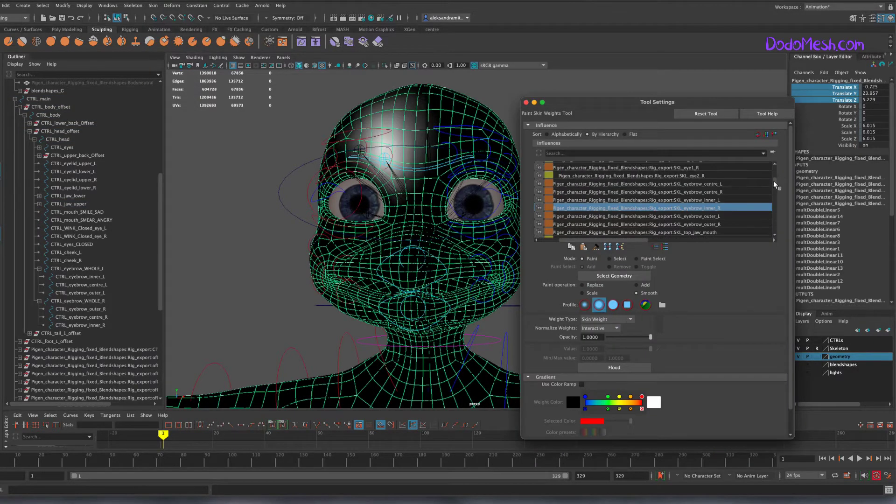
left_click_drag(776, 173, 776, 183)
left_click(710, 225)
Find the upper beak joint in the Influences list and view its weights from the front
left_click_drag(654, 101, 682, 96)
scroll(681, 196, "down", 2)
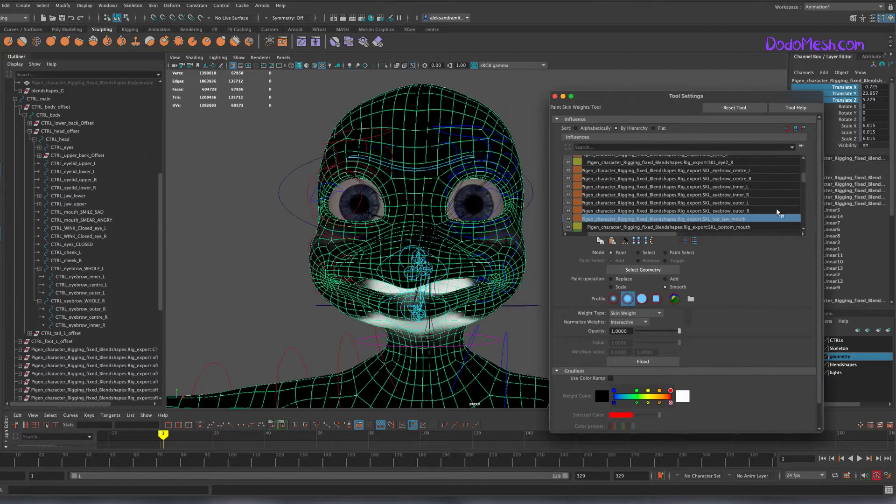
left_click_drag(520, 324, 420, 322, "alt")
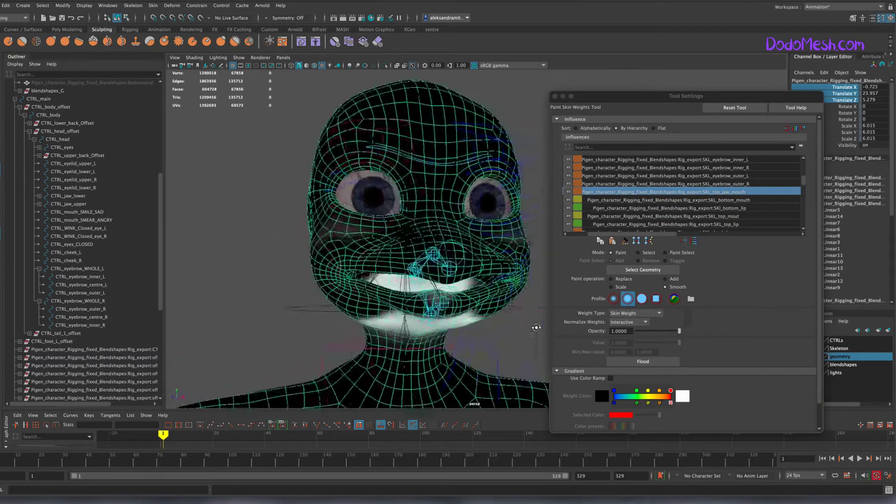
scroll(747, 205, "down", 3)
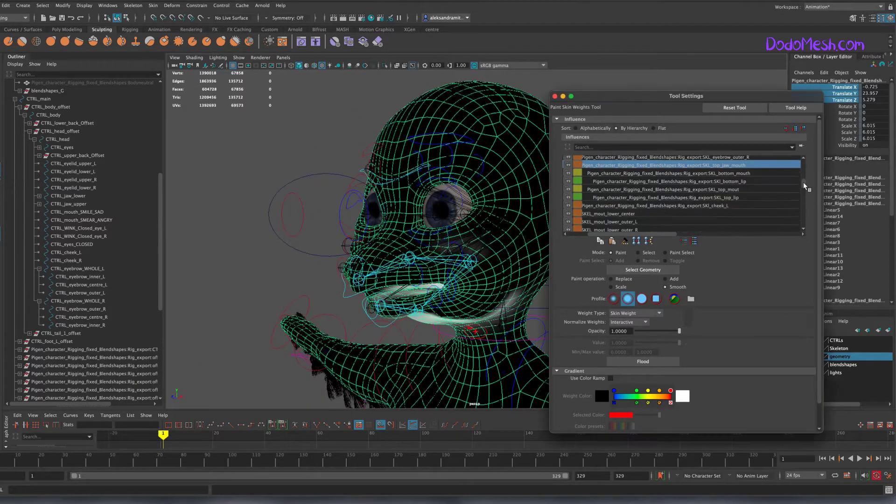
scroll(748, 187, "down", 3)
scroll(765, 191, "down", 3)
scroll(793, 198, "down", 3)
left_click_drag(805, 199, 802, 177)
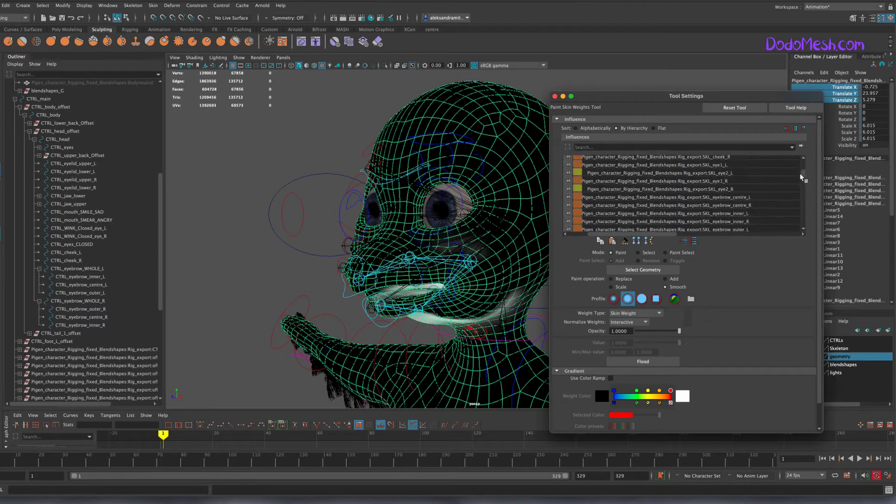
scroll(765, 196, "down", 2)
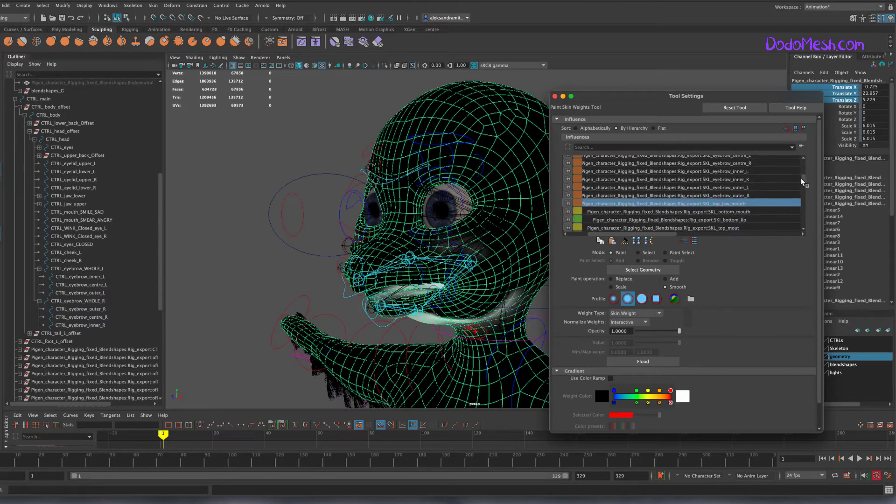
scroll(747, 205, "down", 2)
left_click(731, 216)
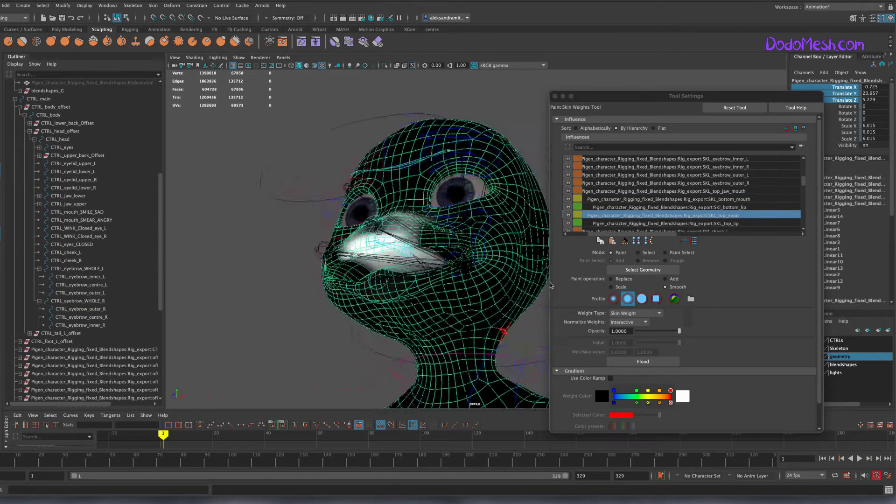
left_click_drag(529, 301, 529, 290, "alt")
Change the viewport shading and set painting to Add on the upper beak
left_click(175, 57)
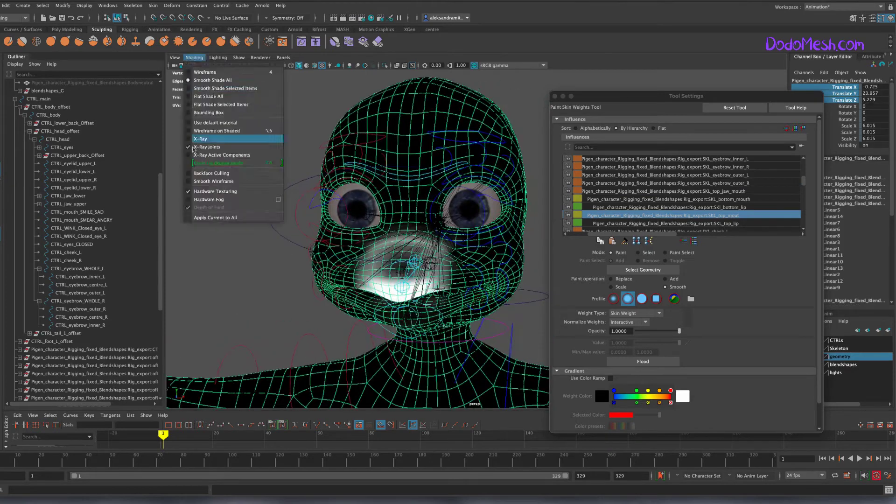
left_click(228, 156)
left_click(665, 279)
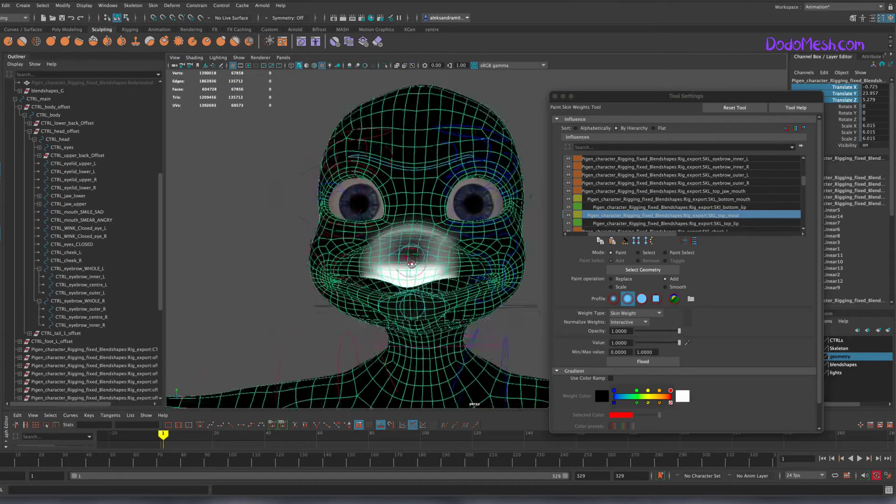
key("ctrl+z")
Smooth the upper beak weights, switch to Replace with value 0, checking frames 23 to 96
left_click(47, 463)
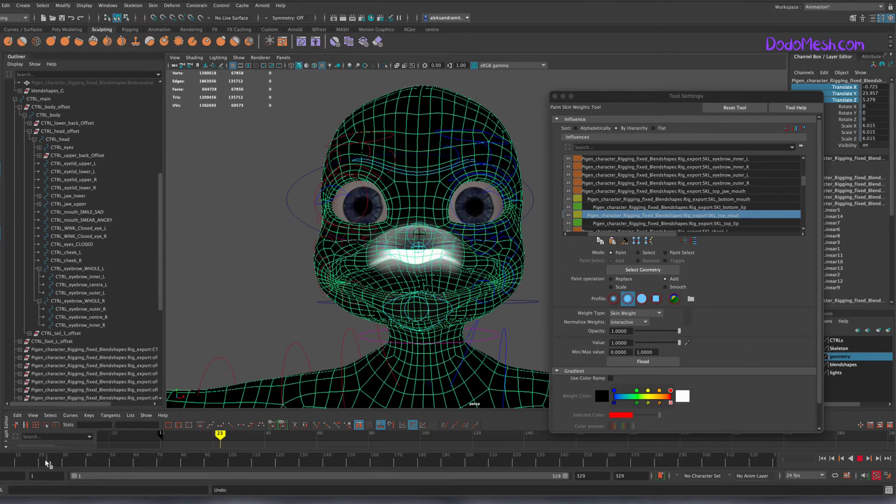
left_click(50, 462)
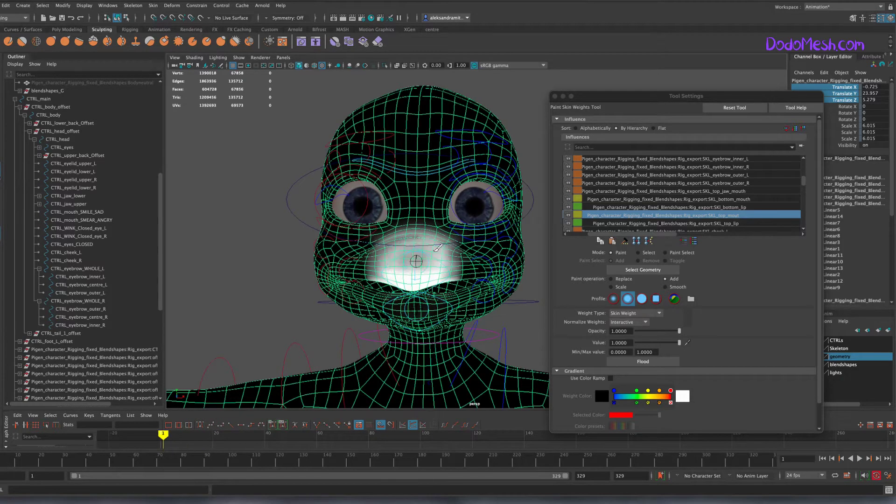
left_click(665, 287)
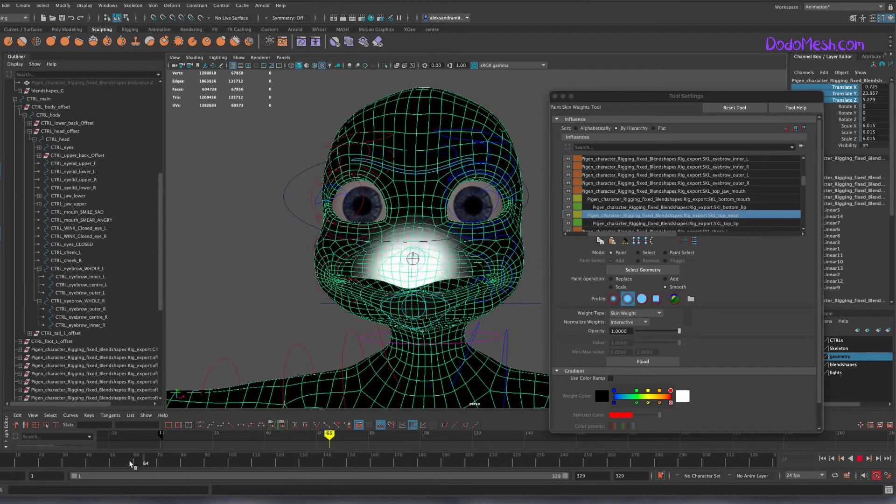
scroll(427, 268, "up", 2)
left_click(610, 279)
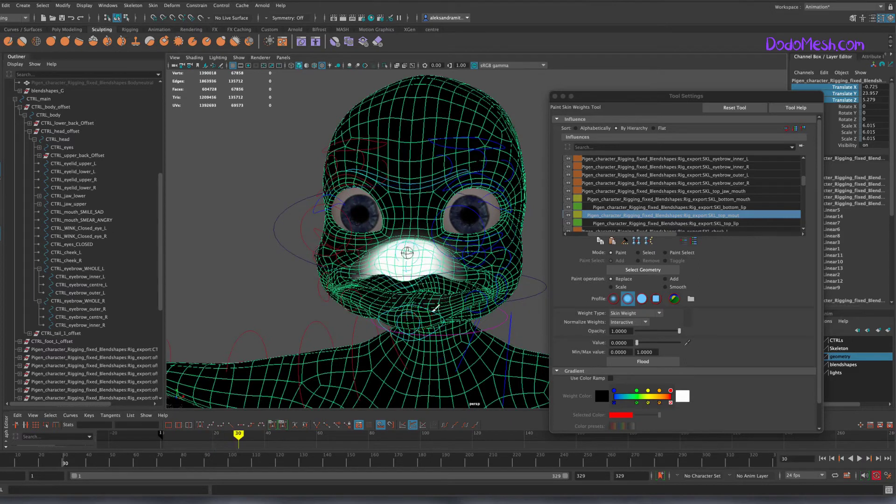
left_click_drag(132, 451, 222, 452)
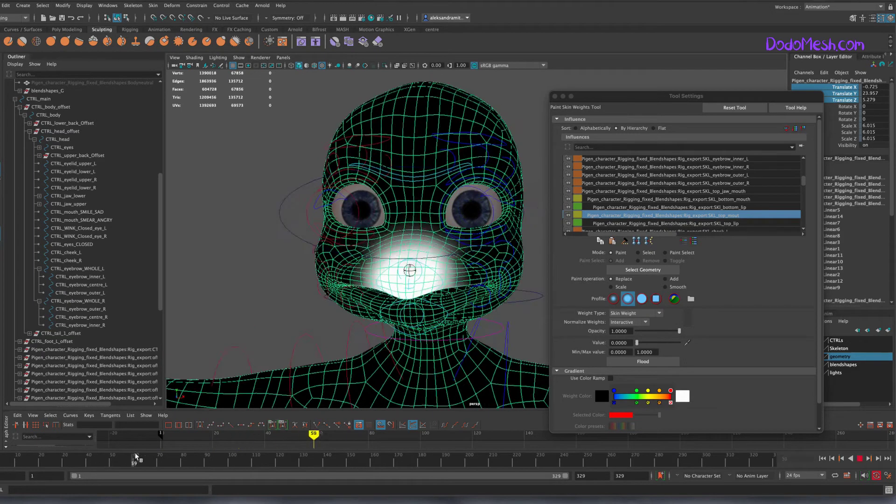
Add and smooth SKL_bottom_mouth weights on the lower mouth, scrubbing back to frame 94
left_click(742, 199)
left_click_drag(420, 234, 457, 224, "alt")
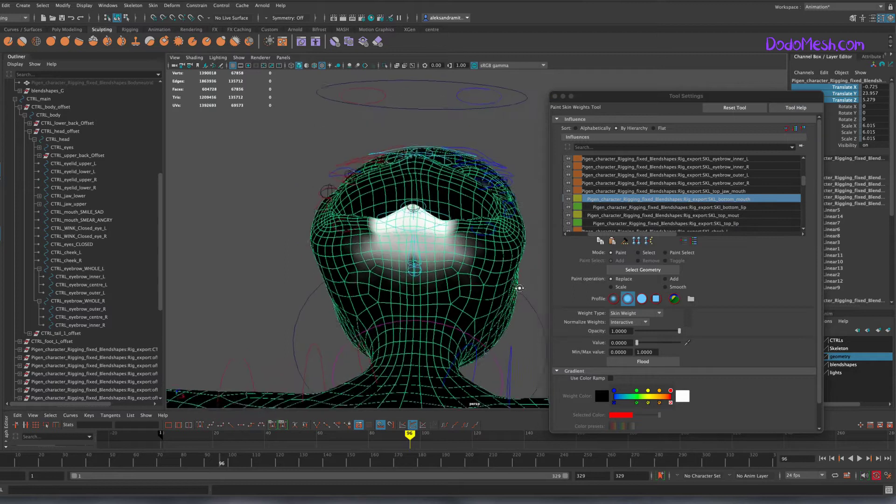
left_click(665, 279)
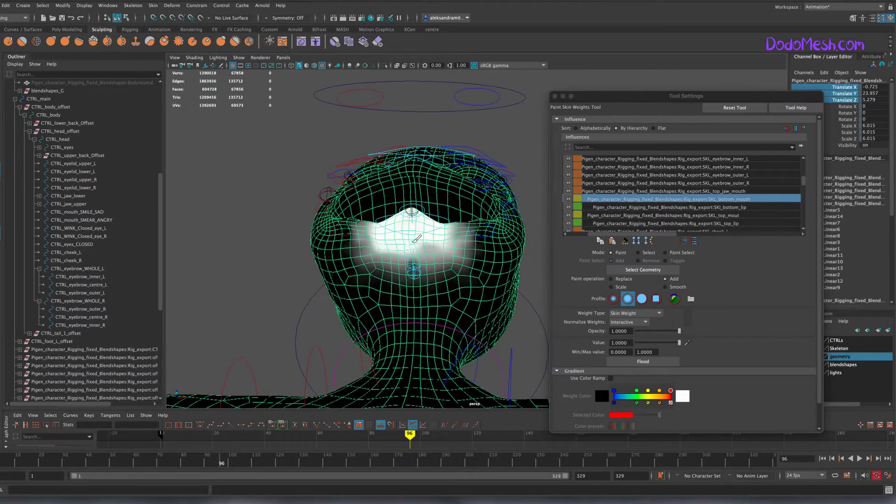
left_click_drag(415, 239, 415, 200, "alt")
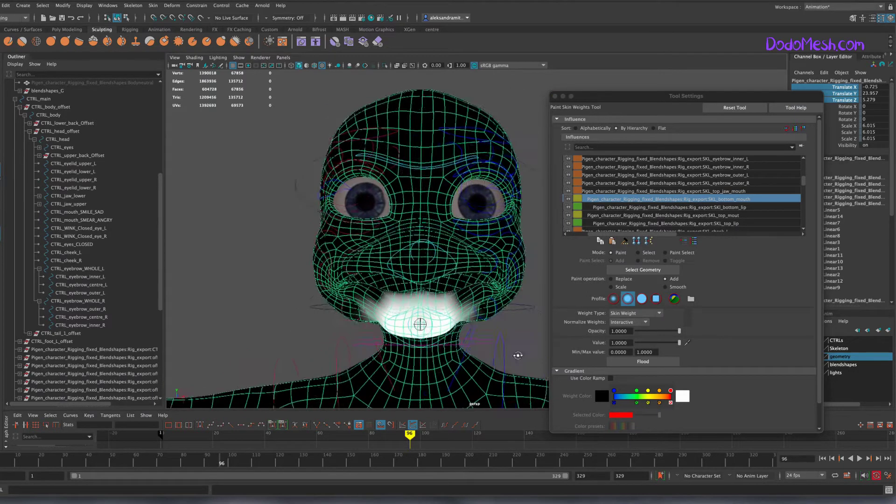
left_click(666, 287)
left_click_drag(222, 462, 217, 465)
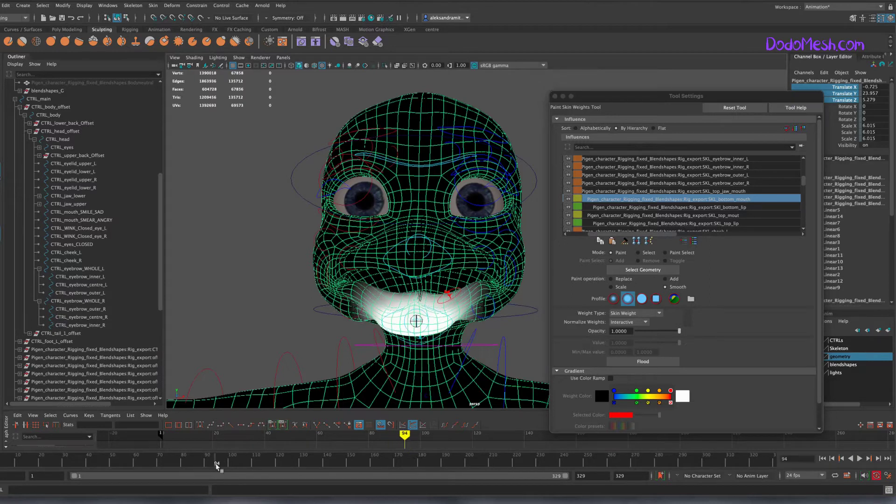
Add weight on the mouth's left side, test playback to frame 132, then select SKL_bottom_lip
left_click_drag(467, 289, 485, 293, "alt")
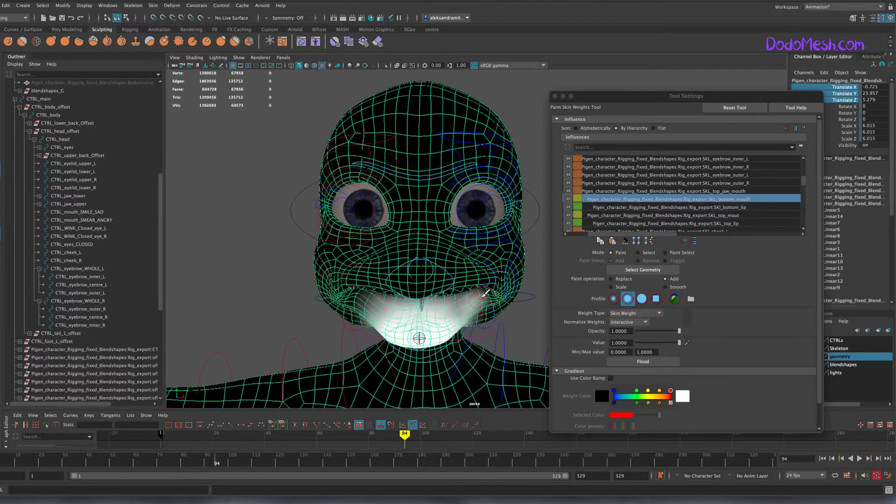
left_click_drag(362, 301, 373, 290)
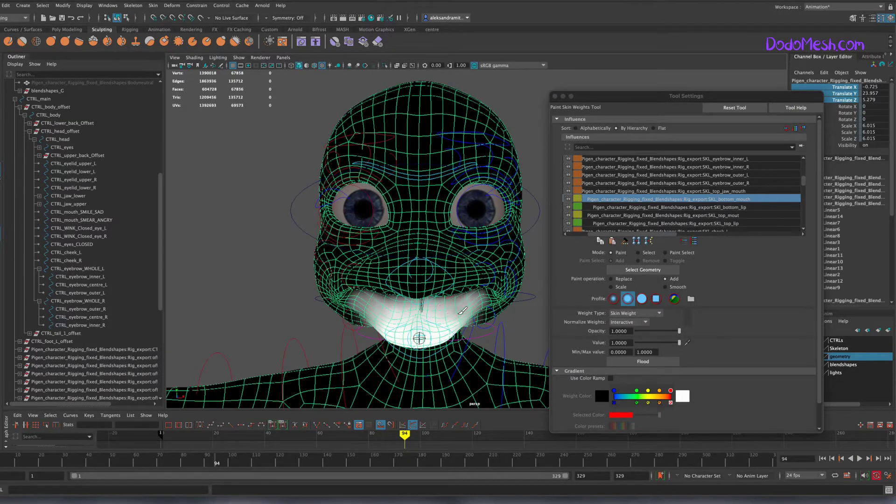
left_click_drag(462, 310, 481, 282, "alt")
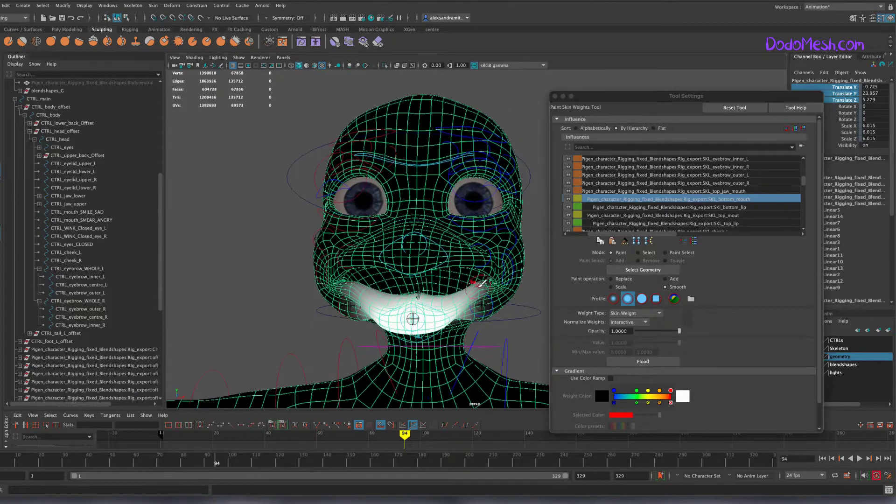
key("alt+v")
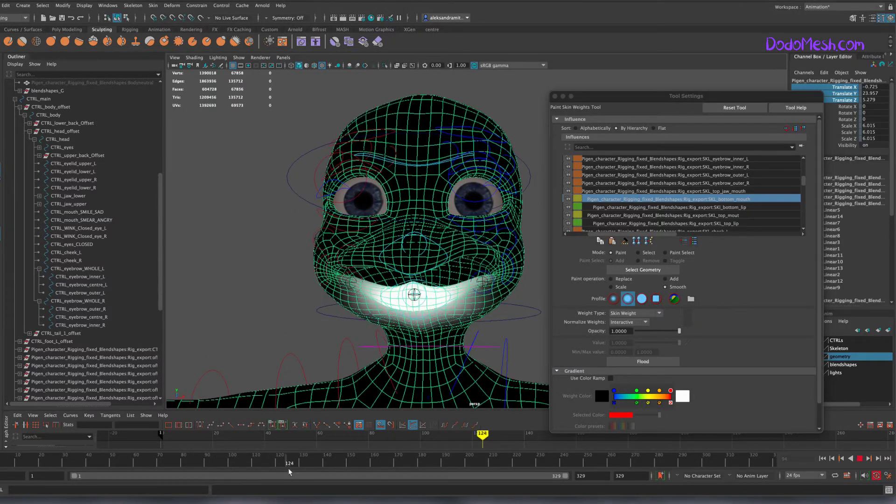
key("alt+v")
left_click(745, 208)
Inspect the SKL_top_lip and SKL_bottom_lip influences while viewing the head from below
left_click(739, 223)
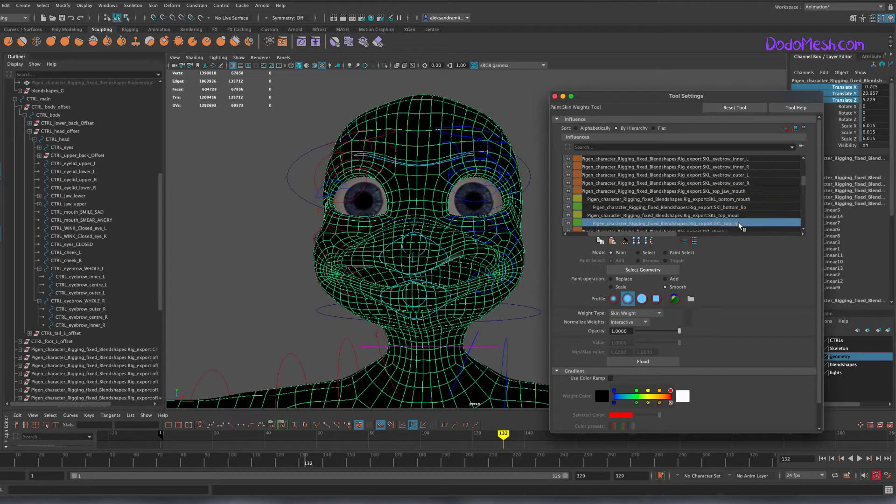
left_click(194, 57)
mouse_move(420, 234)
left_mouse_down("alt")
mouse_move(515, 329)
mouse_move(443, 257)
left_mouse_up("alt")
left_click(803, 228)
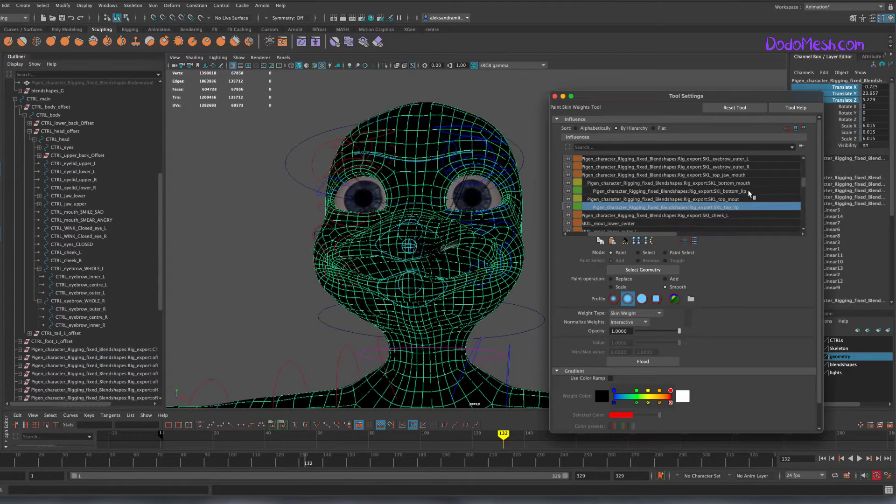
left_click(746, 191)
scroll(740, 219, "down", 2)
Step through the lower mouth influences to SKEL_mout_upper_outer_L and paint added weight
left_click(740, 190)
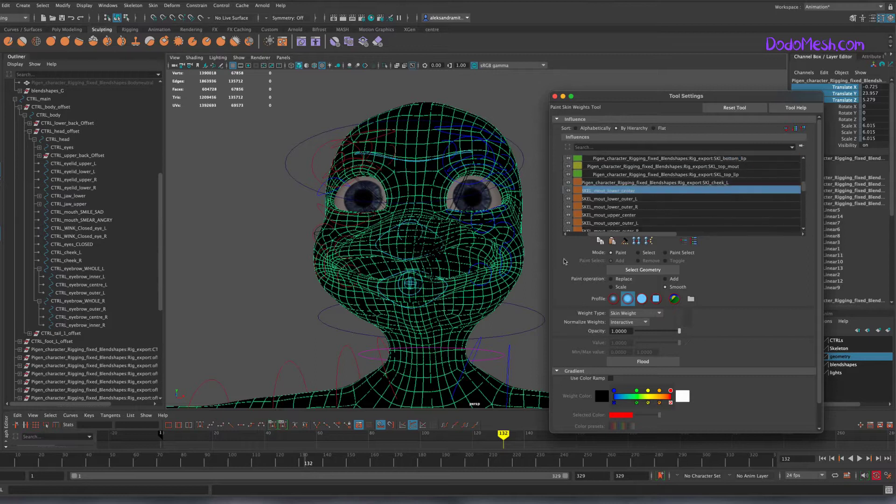
mouse_move(513, 303)
left_mouse_down("alt")
mouse_move(517, 341)
mouse_move(493, 325)
mouse_move(558, 333)
left_mouse_up("alt")
left_click(620, 198)
left_click(611, 223)
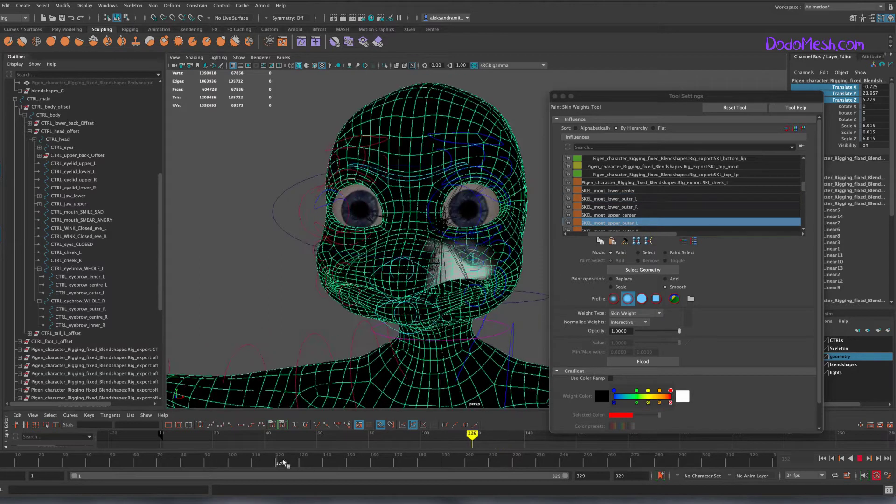
left_click(666, 278)
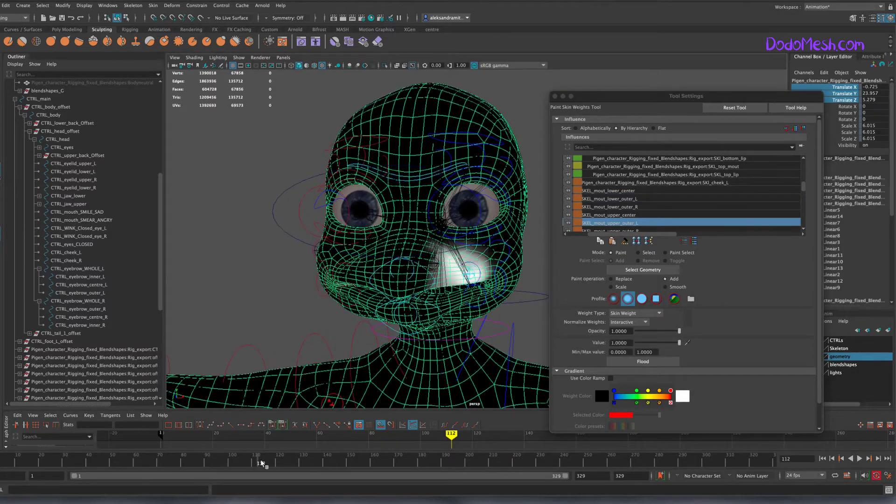
Check the mouth-corner weights at frames 124 and 131, then scrub frames 105–129
key(".")
left_click_drag(471, 250, 469, 217, "alt")
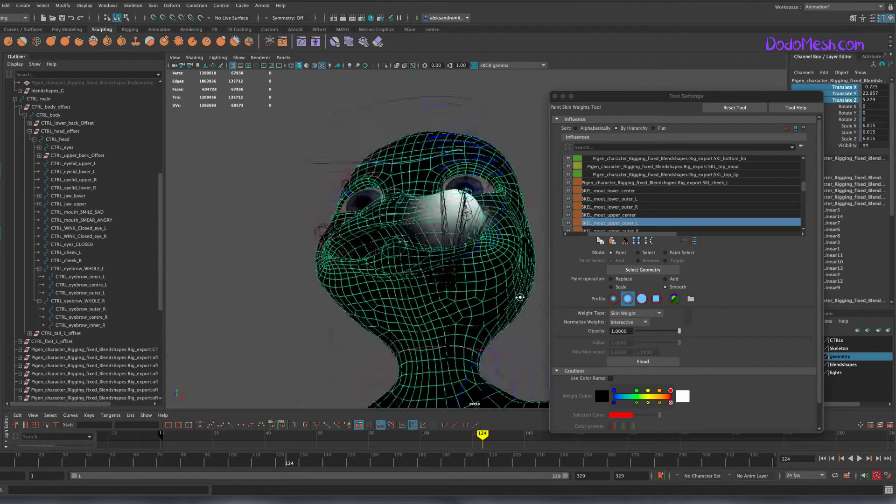
key(".")
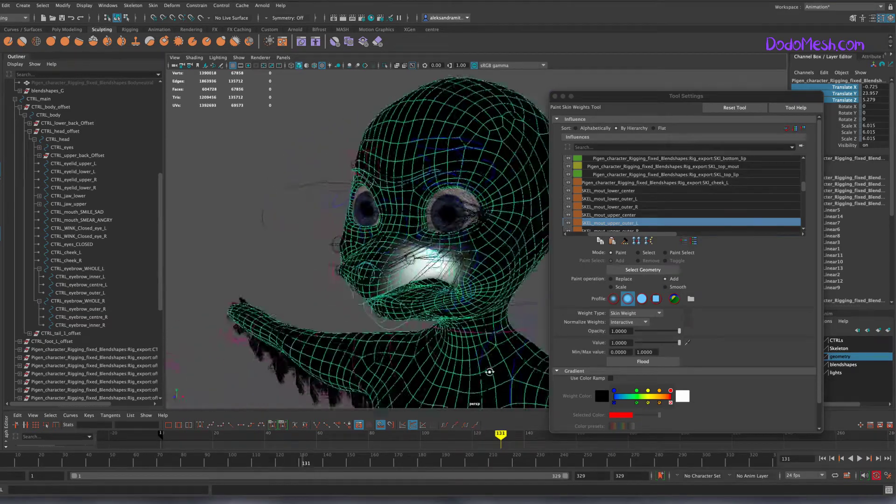
left_click_drag(469, 215, 495, 329, "alt")
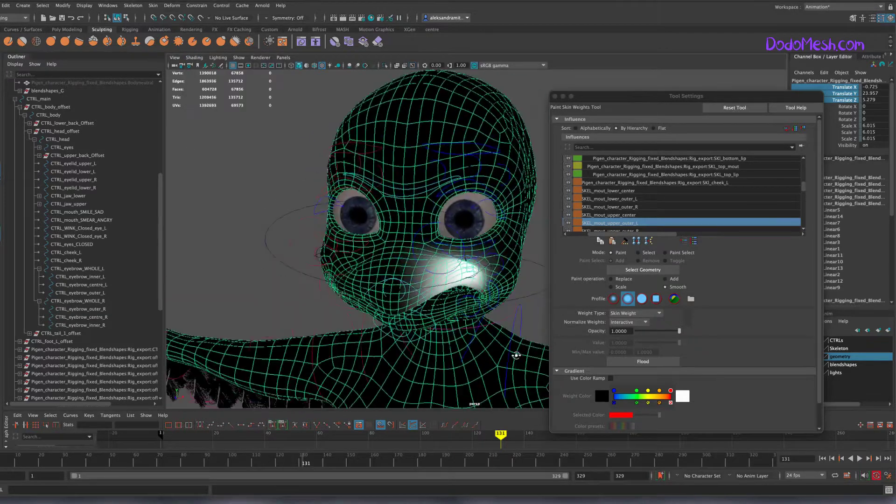
left_click(249, 461)
left_click_drag(248, 461, 301, 461)
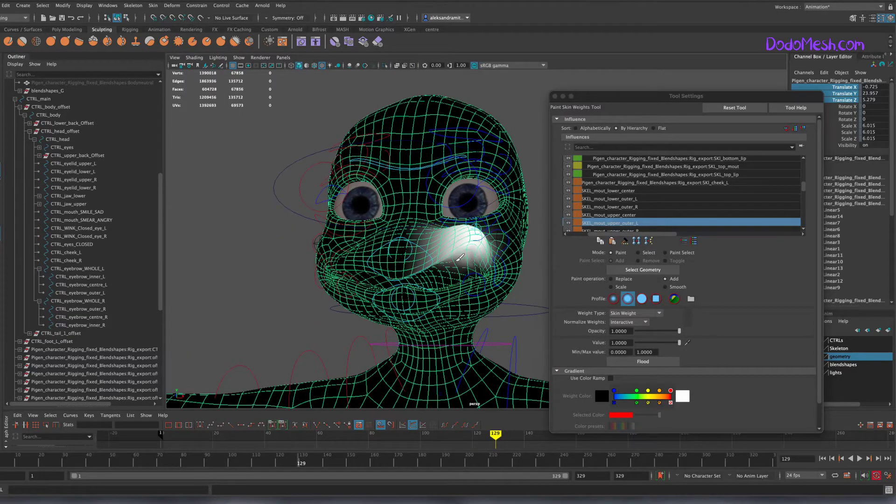
Play the animation to frame 169 to test the upper mouth-corner weights
key("alt+v")
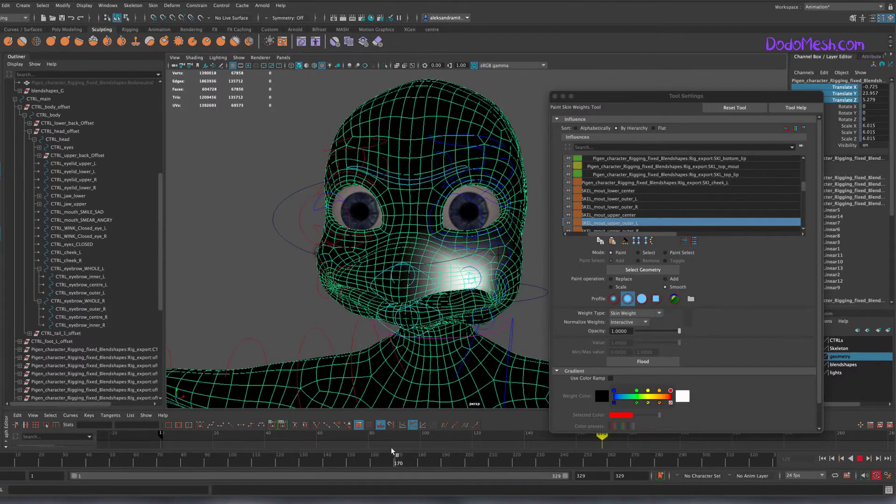
key("alt+v")
left_click(803, 230)
left_click(638, 223)
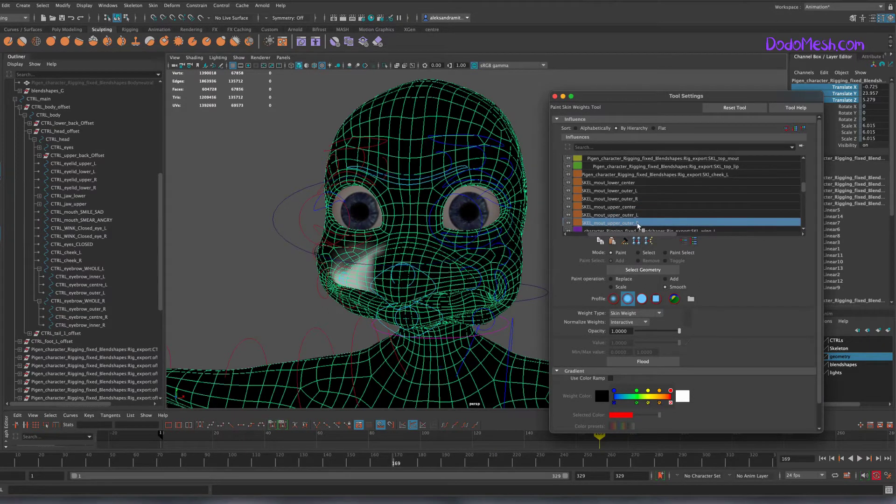
Remove SKEL_mout_lower_outer_L weight from the white cheek area using Replace
scroll(804, 208, "down", 1)
left_click(608, 182)
left_click_drag(447, 261, 499, 306, "alt")
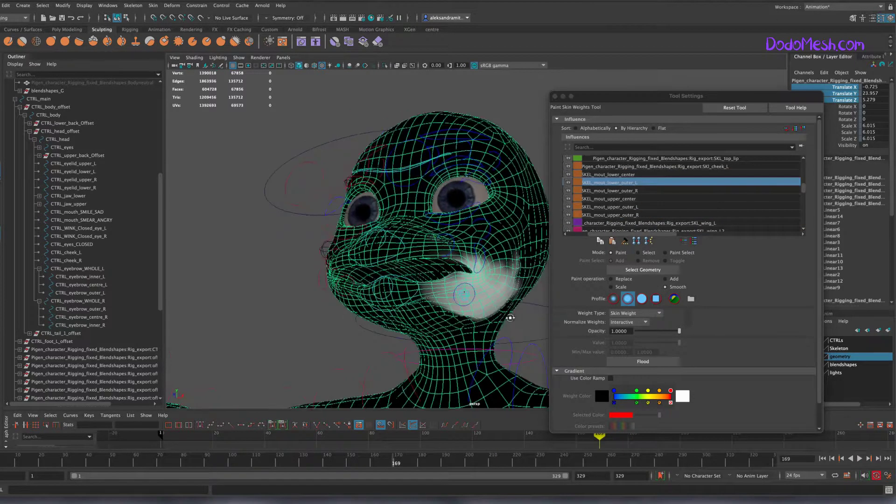
key("u")
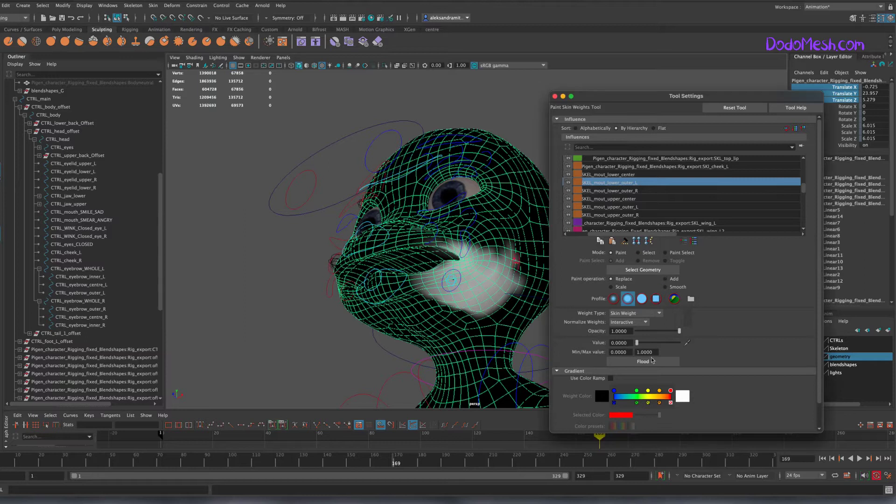
left_click_drag(497, 241, 433, 295)
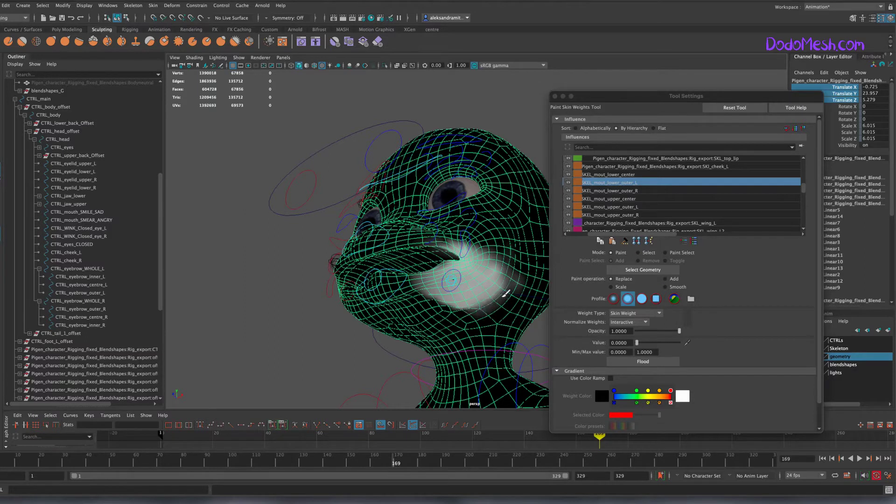
Add full SKEL_mout_lower_outer_L weight along the lower mouth corner from a frontal view
left_click_drag(488, 305, 477, 262, "alt")
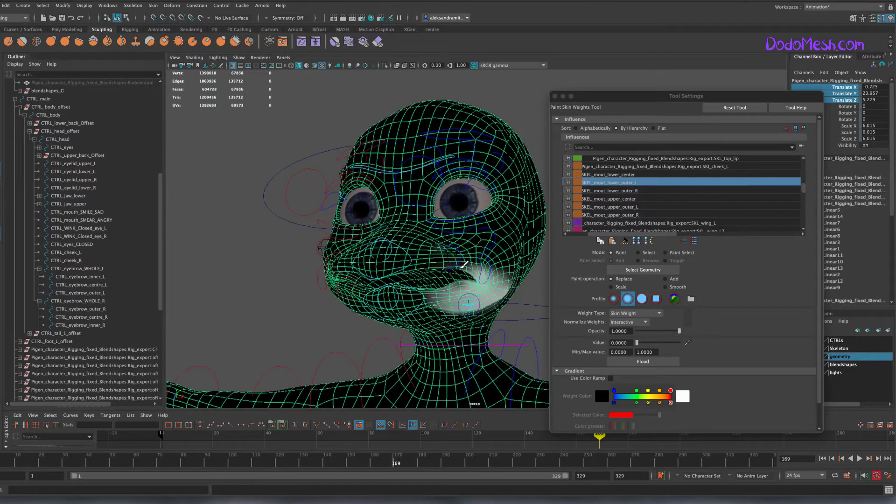
mouse_move(374, 345)
left_mouse_down("alt")
mouse_move(374, 327)
mouse_move(516, 278)
mouse_move(490, 292)
mouse_move(430, 250)
mouse_move(486, 280)
left_mouse_up("alt")
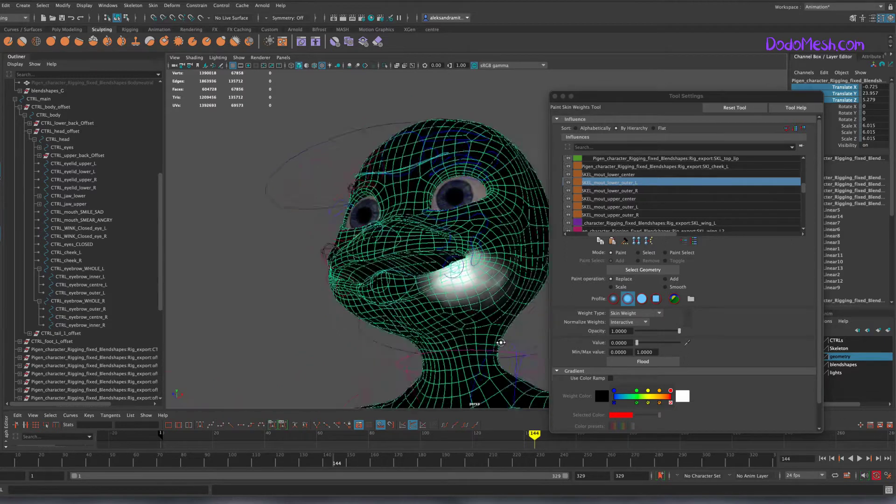
left_click_drag(500, 342, 495, 260, "alt")
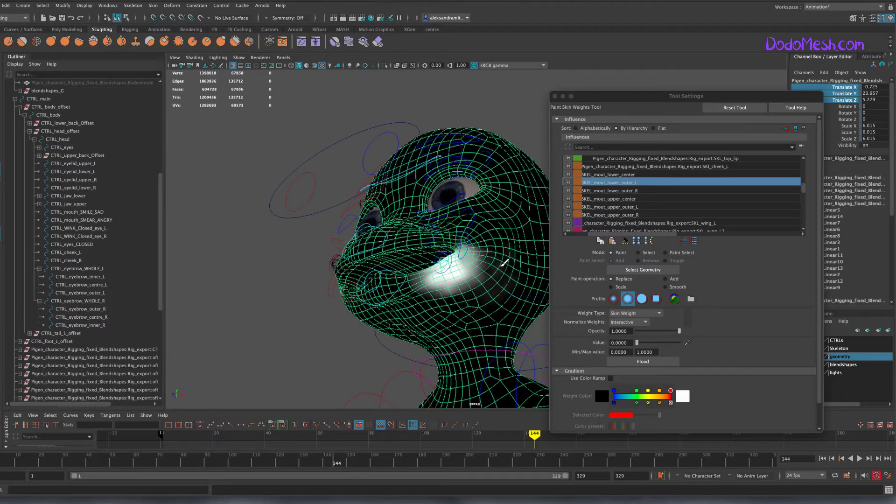
left_click_drag(439, 301, 437, 297, "alt")
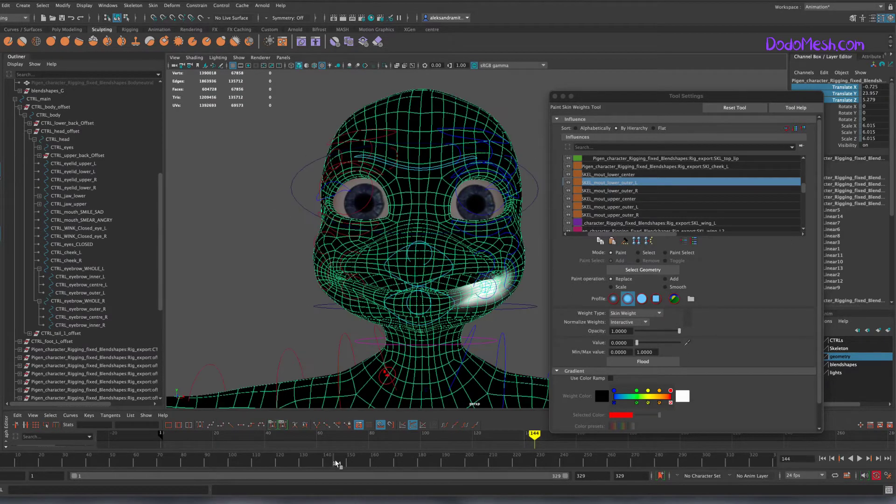
left_click(666, 279)
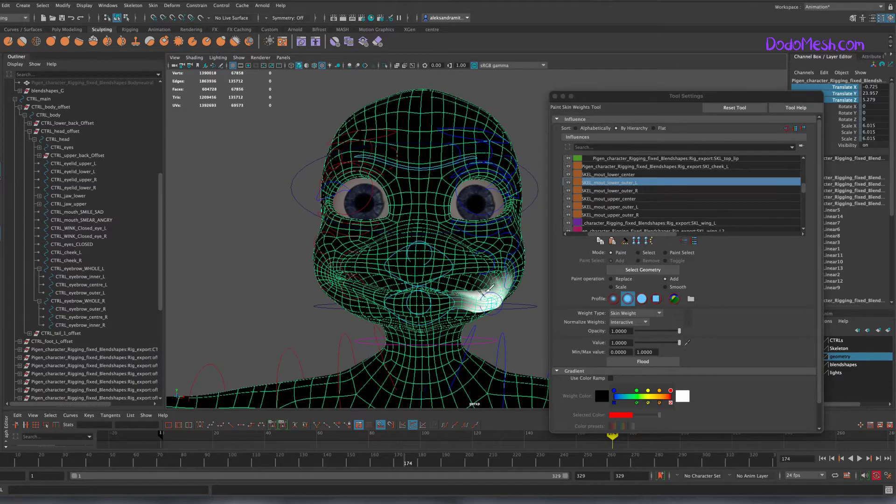
left_click_drag(485, 293, 532, 301, "alt")
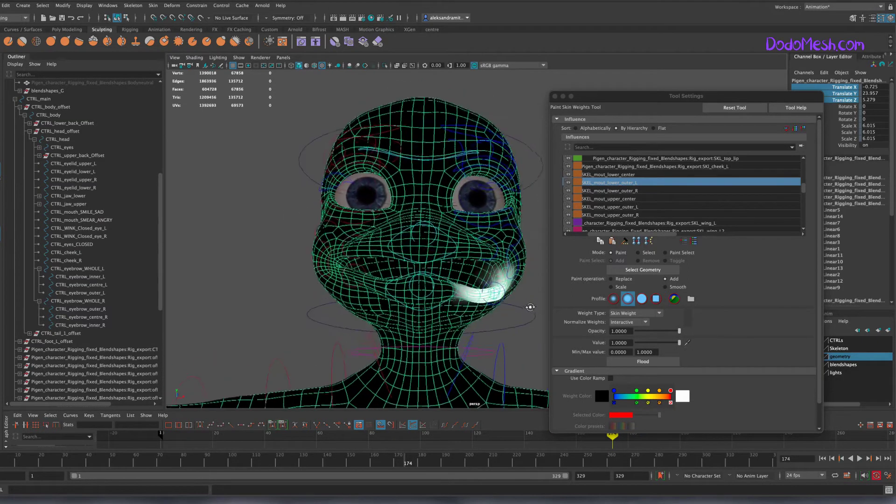
Replace with value 0, smooth the corner edge, and scrub to frame 200 to test
left_click_drag(679, 342, 636, 342)
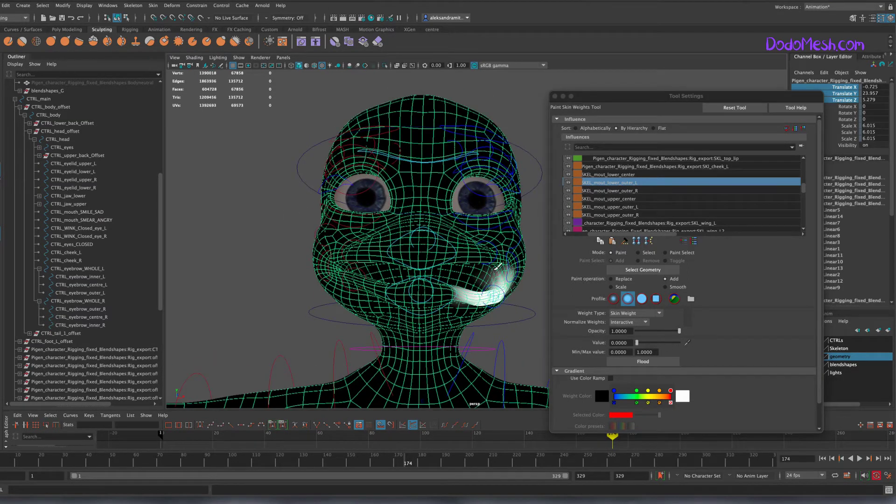
left_click(611, 279)
mouse_move(513, 273)
left_mouse_down("alt")
mouse_move(489, 280)
mouse_move(467, 303)
mouse_move(530, 336)
left_mouse_up("alt")
left_click(665, 286)
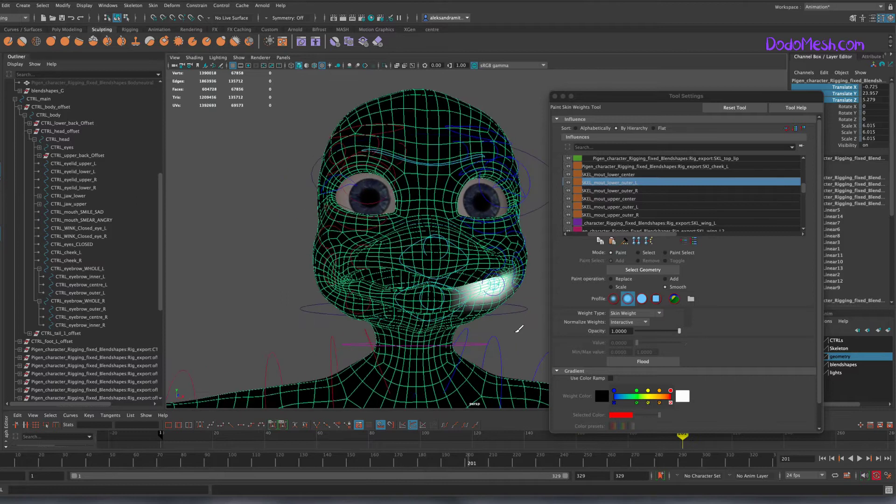
left_click_drag(471, 454, 467, 449)
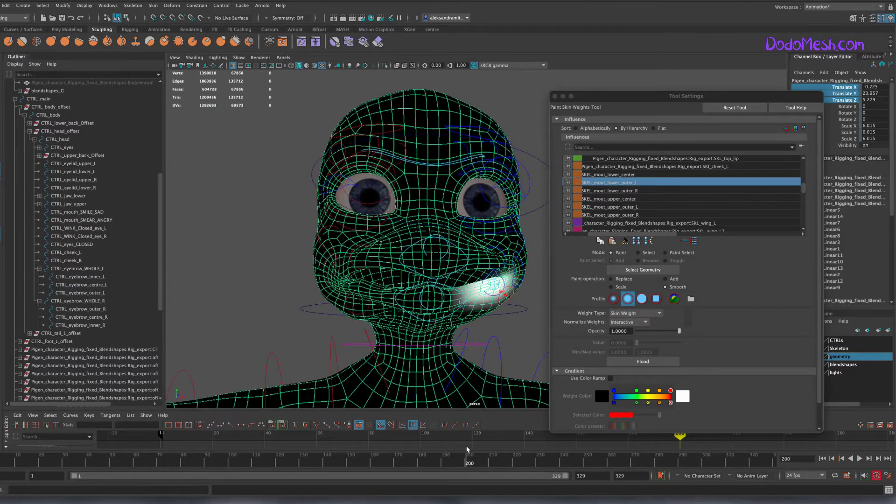
left_click(609, 190)
mouse_move(443, 303)
left_mouse_down("alt")
mouse_move(545, 314)
mouse_move(514, 344)
mouse_move(503, 327)
left_mouse_up("alt")
With a smaller Replace brush, paint SKEL_mout_lower_outer_R weight out of the cheek
left_click(610, 279)
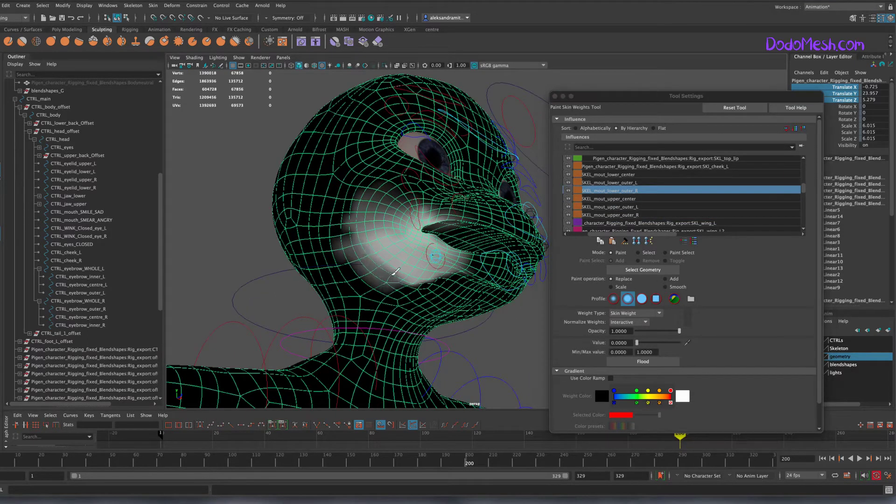
mouse_move(396, 271)
left_mouse_down()
mouse_move(359, 256)
mouse_move(375, 268)
left_mouse_up()
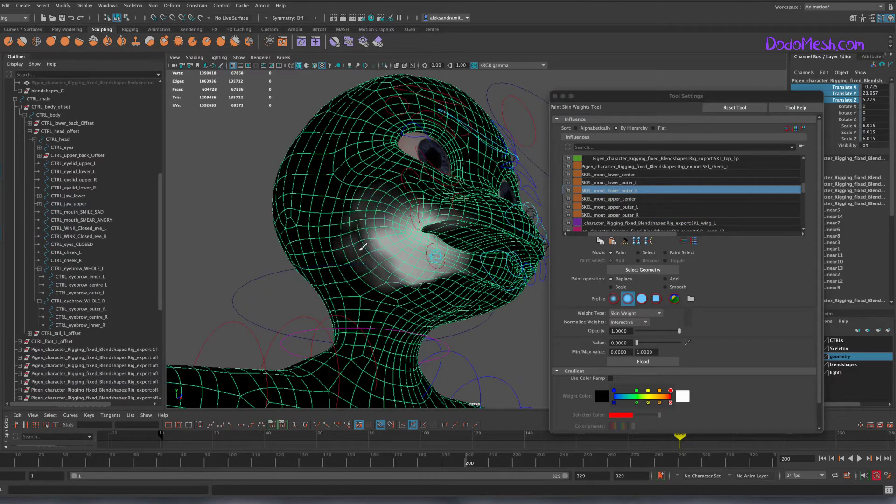
right_click_drag(465, 353, 502, 355, "alt")
left_click_drag(452, 211, 438, 229)
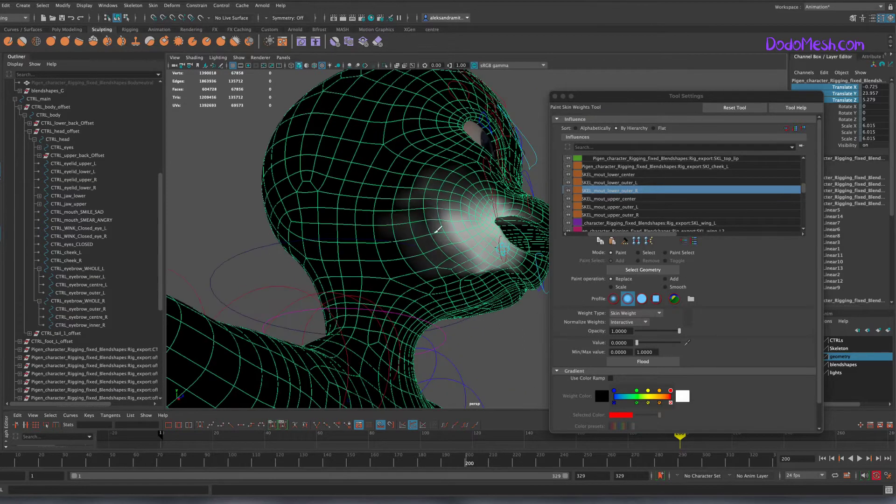
mouse_move(445, 265)
left_mouse_down("alt")
mouse_move(434, 296)
mouse_move(411, 275)
mouse_move(416, 256)
mouse_move(465, 270)
left_mouse_up("alt")
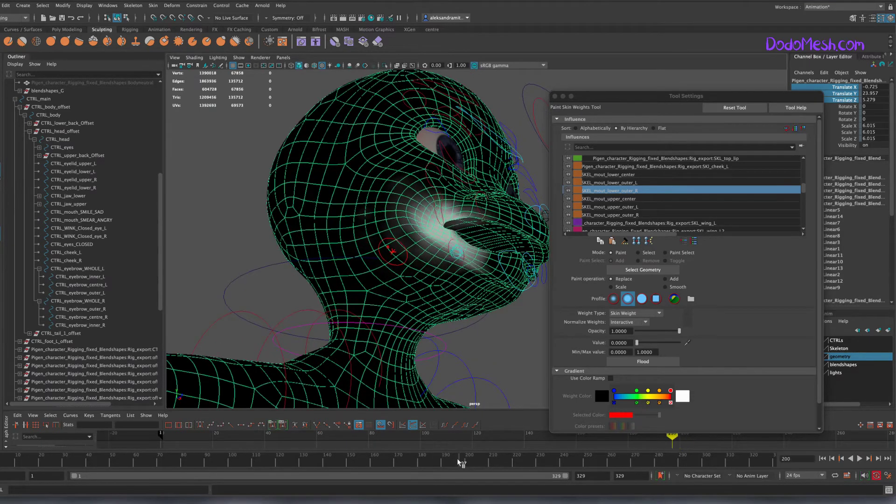
mouse_move(383, 222)
left_mouse_down("alt")
mouse_move(437, 219)
mouse_move(372, 239)
left_mouse_up("alt")
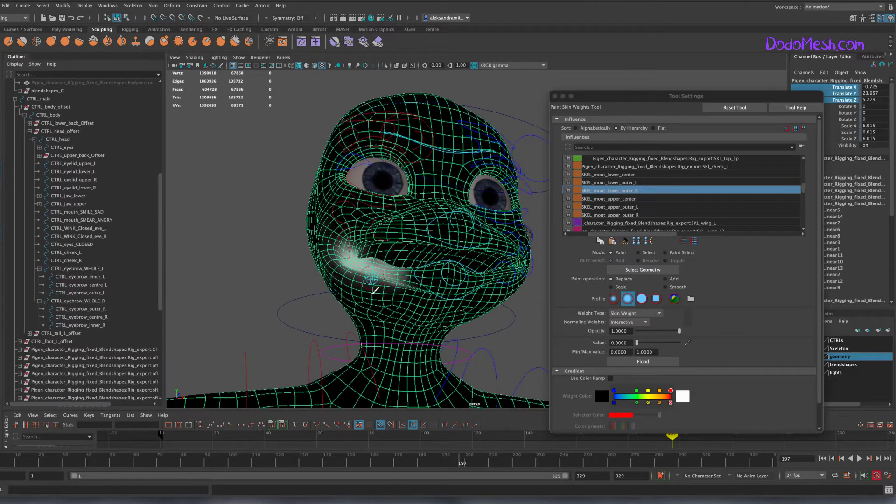
Alternate Add and Smooth on the mouth corner, checking poses at frames 183–226
left_click(665, 279)
left_click_drag(364, 280, 380, 296, "alt")
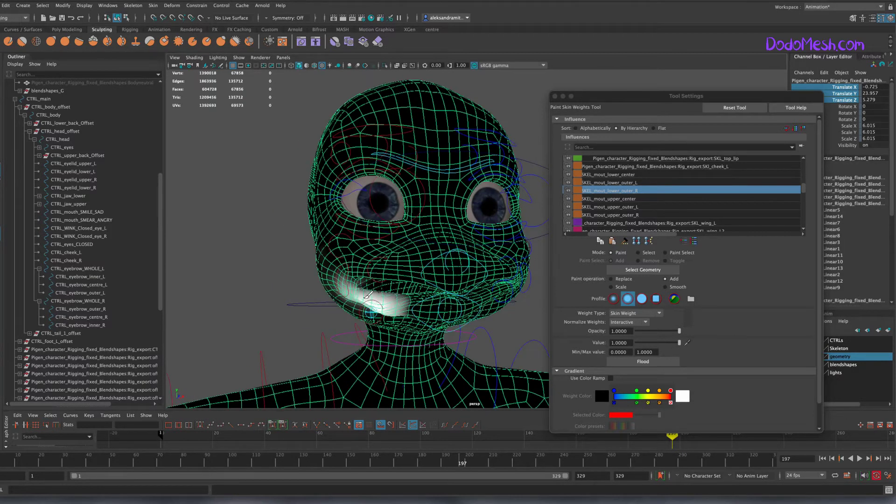
left_click(666, 287)
mouse_move(462, 462)
left_mouse_down()
mouse_move(429, 462)
mouse_move(448, 463)
left_mouse_up()
left_click(665, 279)
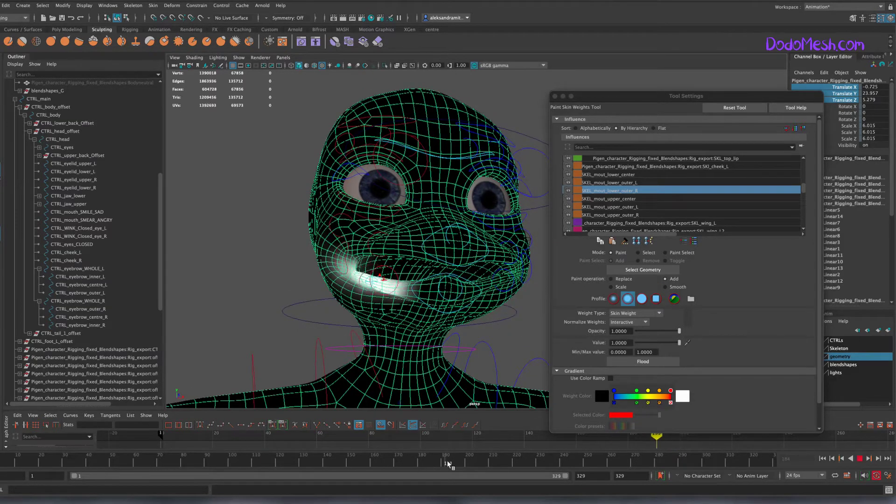
key("Escape")
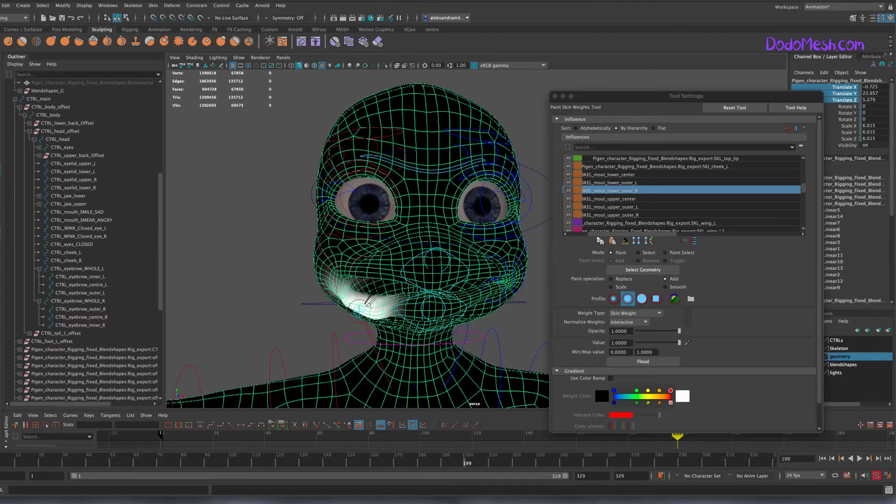
left_click(665, 287)
mouse_move(466, 462)
left_mouse_down()
mouse_move(528, 463)
mouse_move(500, 463)
left_mouse_up()
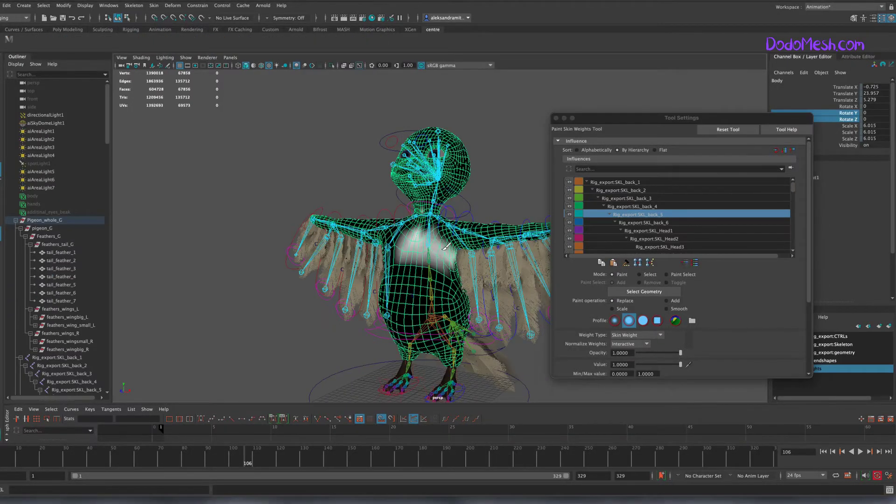
Set the brush to Smooth and play the animation to test the spine weights
left_click_drag(299, 336, 228, 341, "alt")
left_click_drag(428, 254, 355, 252, "alt")
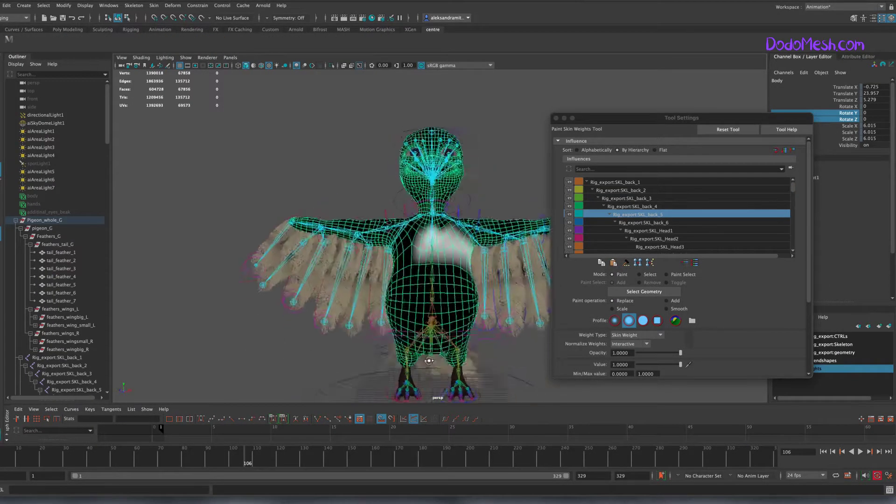
left_click(154, 5)
left_click(187, 117)
left_click(666, 308)
scroll(805, 317, "down", 3)
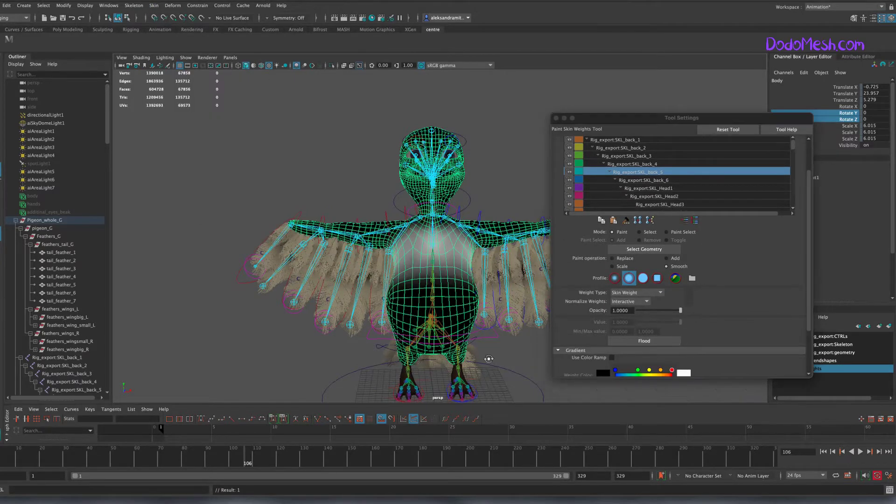
left_click_drag(359, 356, 346, 357, "alt")
left_click(141, 57)
key("alt+v")
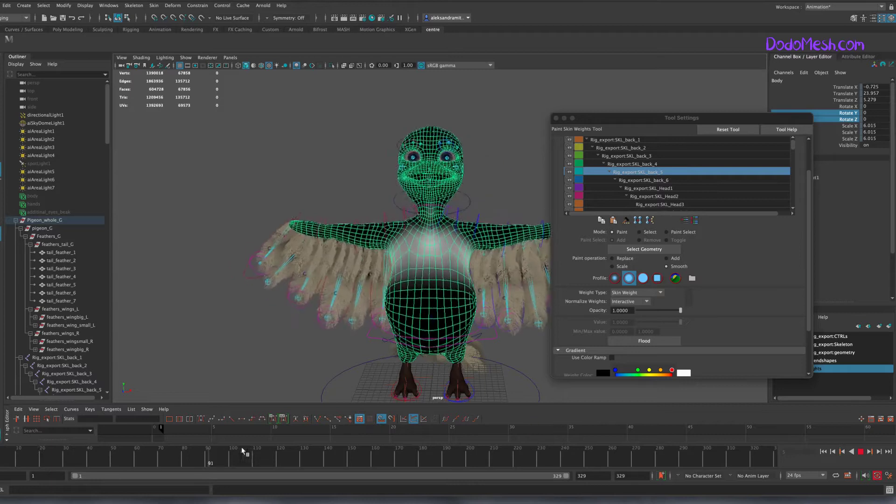
Flood the lower belly with full SKL_back_1 and SKL_back_2 weight, then check frame 30
left_click(636, 140)
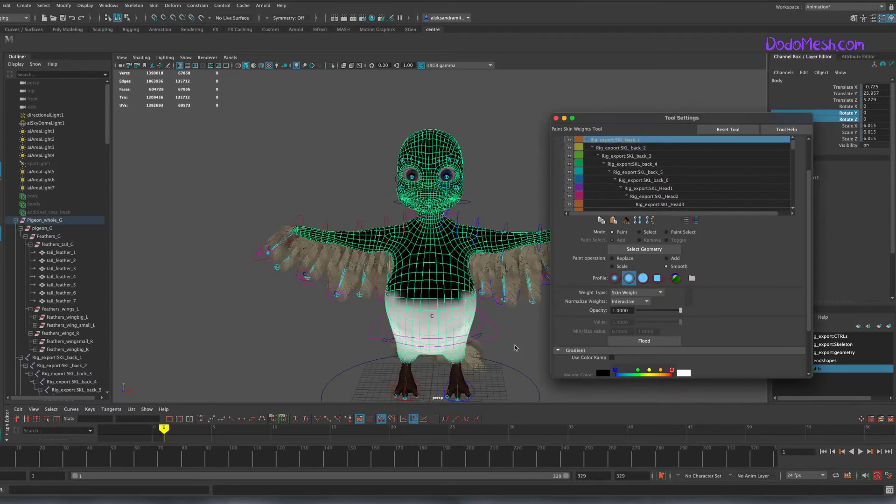
left_click_drag(466, 234, 513, 229, "alt")
left_click(637, 148)
left_click(645, 341)
left_click(630, 156)
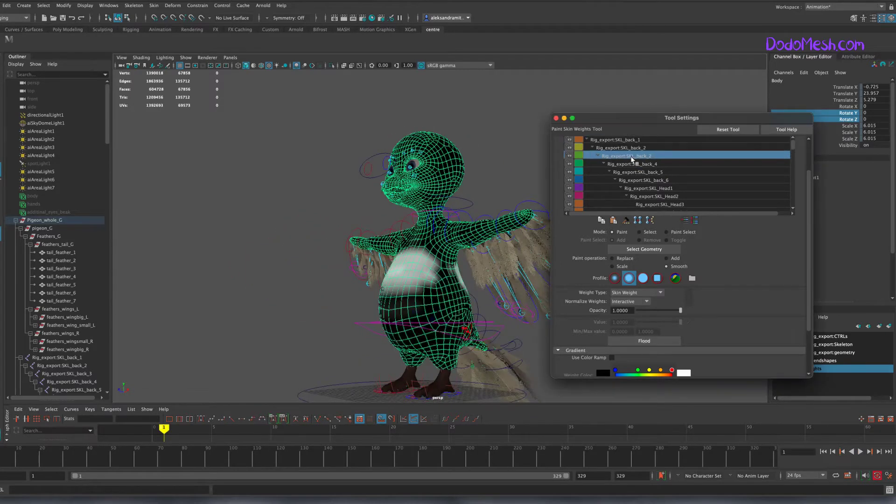
left_click_drag(7, 458, 65, 458)
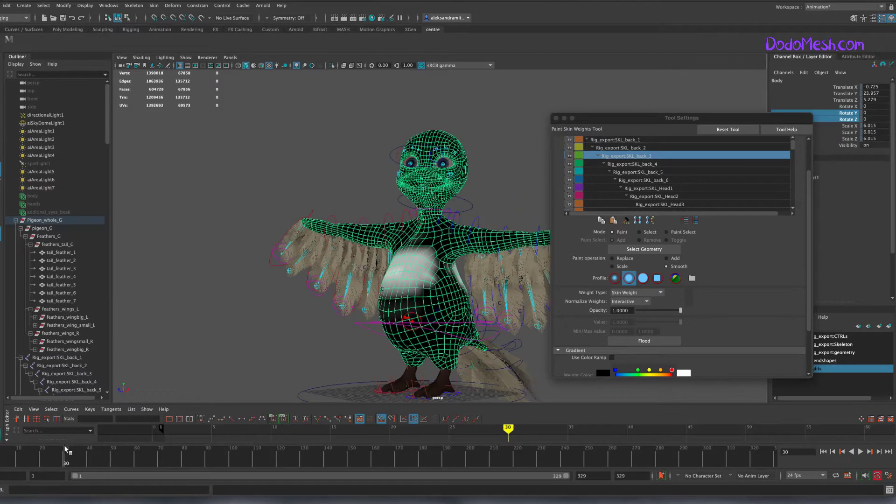
Mirror the skin weights across the pigeon's body with Mirror Skin Weights
left_click(154, 6)
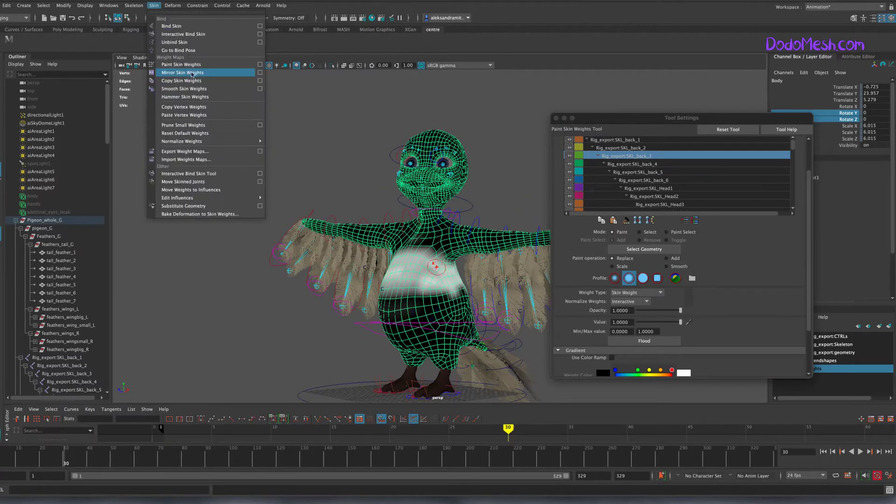
left_click(201, 71)
mouse_move(296, 366)
left_mouse_down("alt")
mouse_move(423, 279)
mouse_move(487, 279)
left_mouse_up("alt")
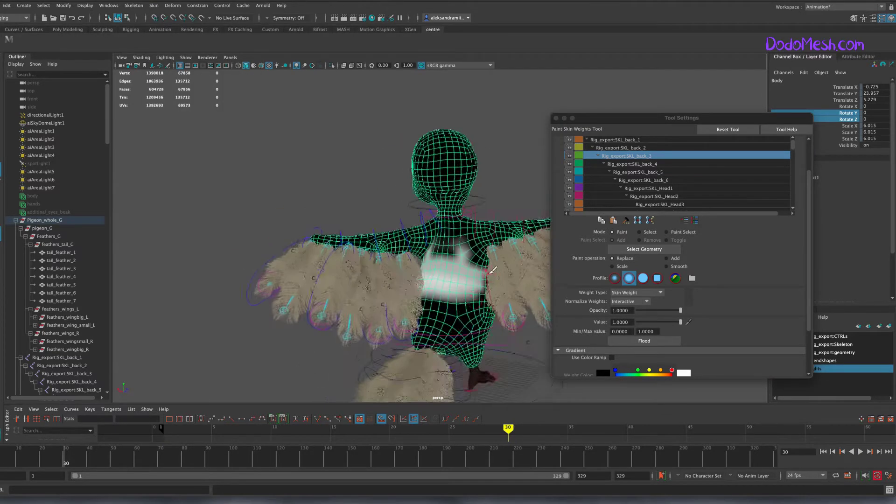
mouse_move(368, 345)
left_mouse_down("alt")
mouse_move(407, 288)
mouse_move(373, 280)
left_mouse_up("alt")
With X-Ray Joints on, paint full SKL_back_4 weight onto the chest at frame 2
left_click(666, 266)
left_click(647, 164)
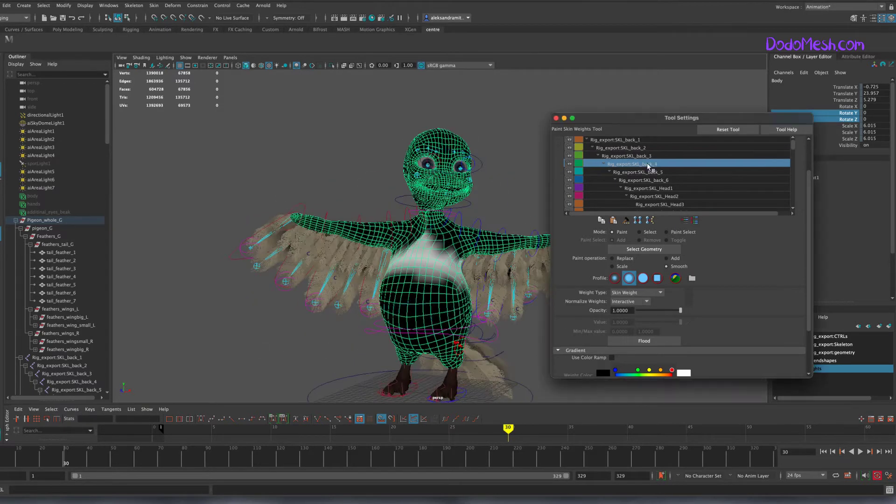
left_click(5, 462)
left_click(141, 57)
left_click(172, 155)
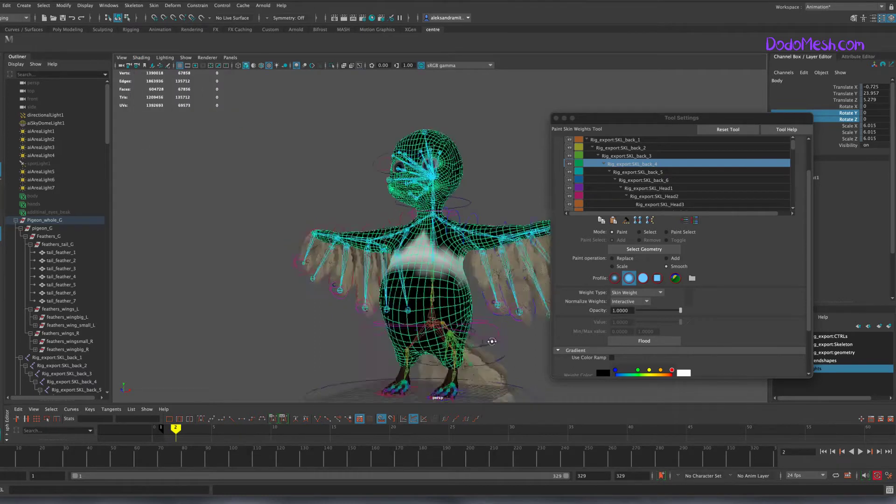
left_click_drag(428, 281, 447, 239)
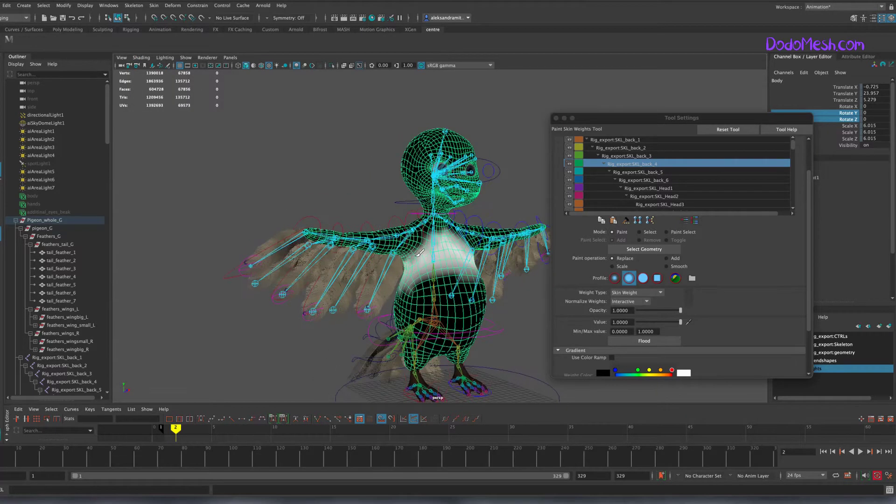
Smooth the SKL_back_4 chest weights and play the animation to frame 34
left_click(666, 266)
key("alt+v")
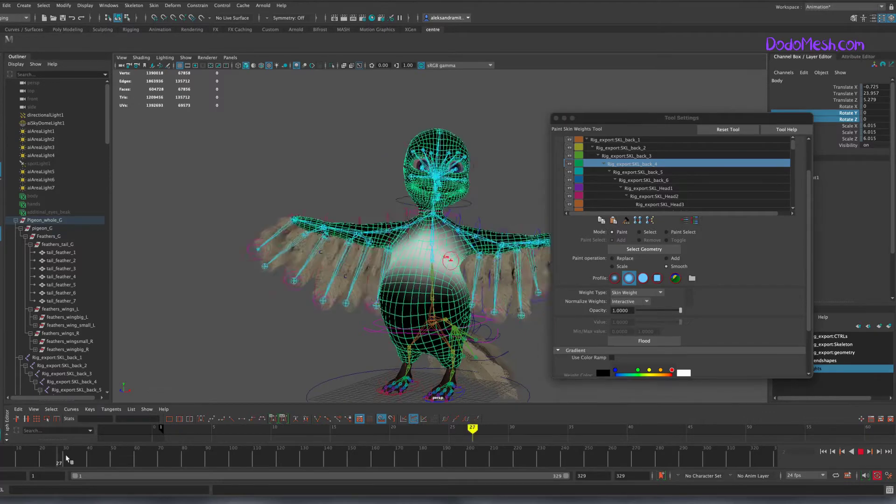
key("alt+v")
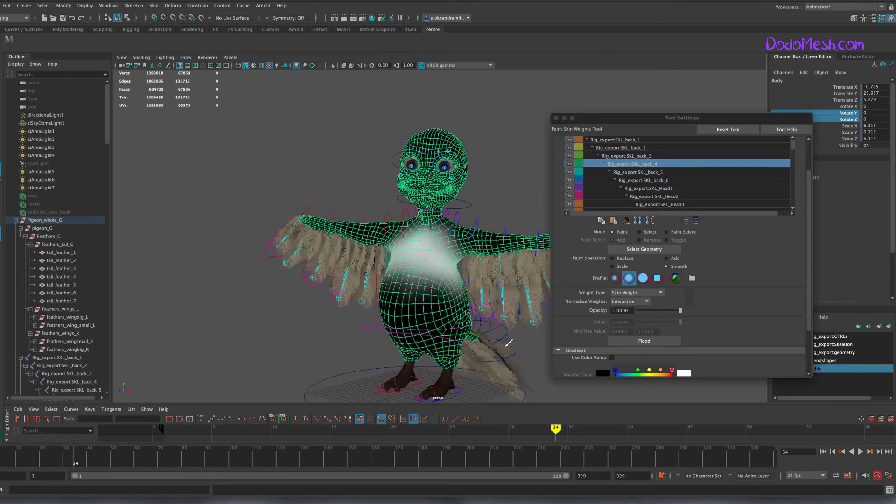
Paint and smooth SKL_back_5 upper-chest weight, hide X-Ray joints, and play to frame 52
left_click(652, 173)
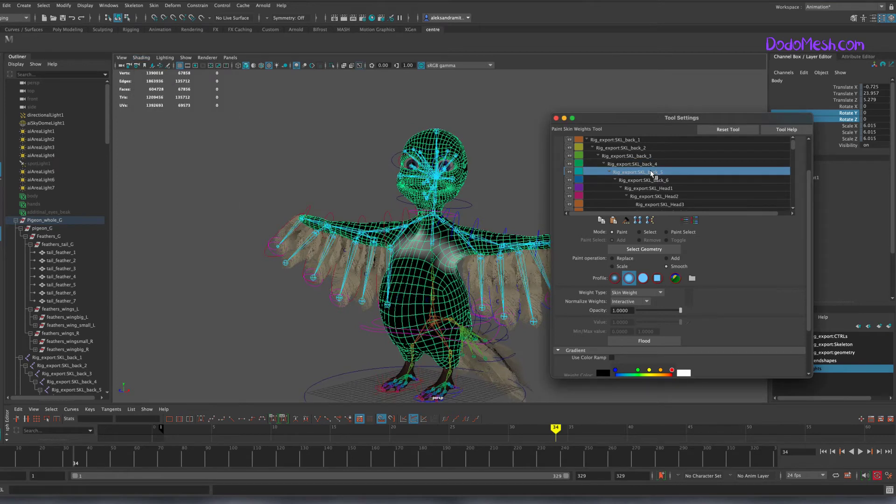
mouse_move(428, 237)
left_mouse_down()
mouse_move(413, 228)
mouse_move(446, 232)
mouse_move(427, 229)
left_mouse_up()
left_click(666, 266)
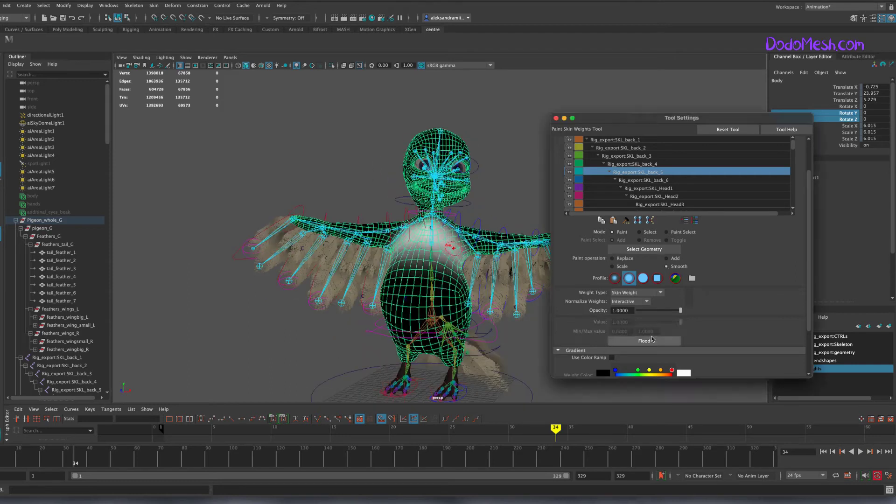
left_click(141, 57)
left_click(158, 144)
key("alt+v")
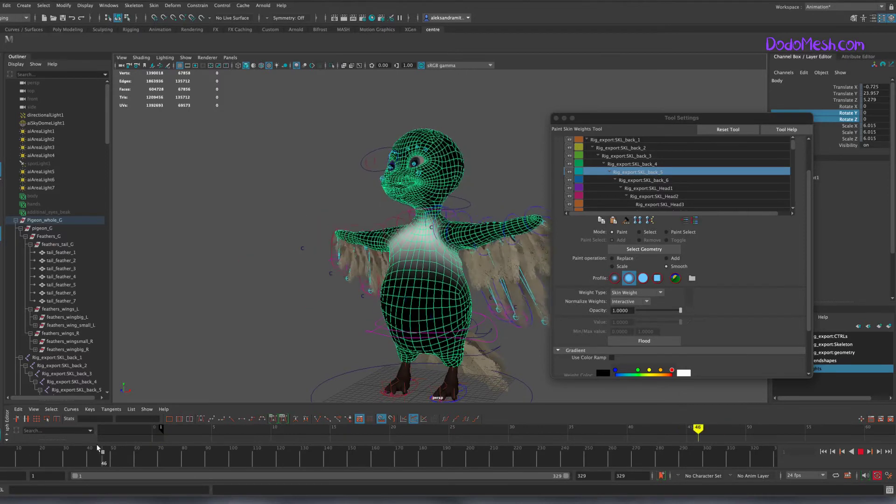
left_click(119, 448)
Show joints through the mesh, hide the Feathers_G group and select the Body mesh
left_click(141, 57)
left_click(152, 147)
left_click(53, 236)
key("h")
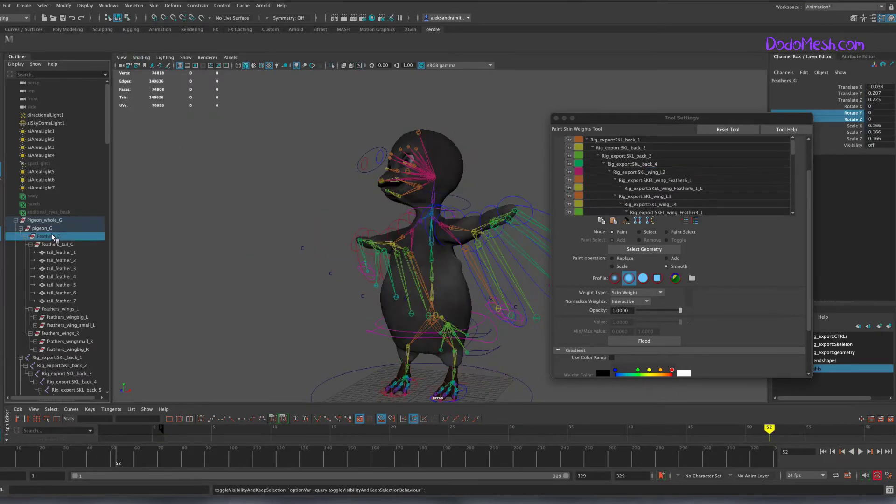
scroll(31, 214, "down", 5)
scroll(35, 210, "down", 5)
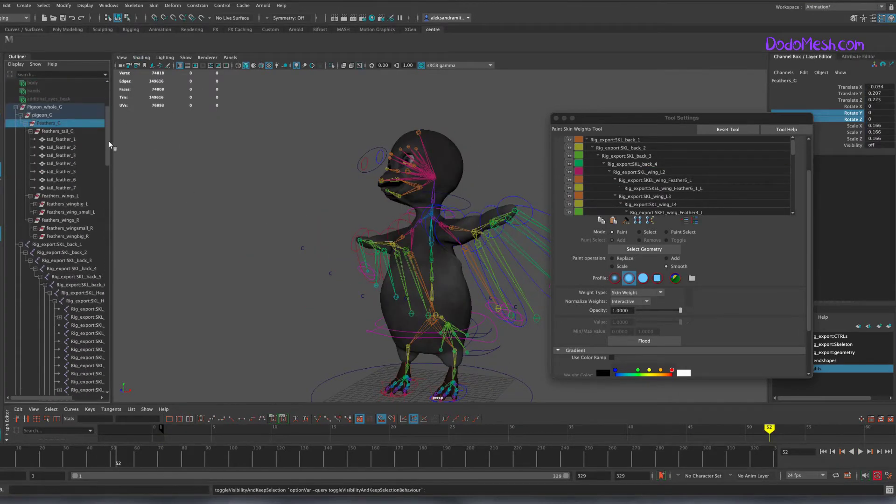
scroll(39, 200, "down", 5)
left_click(37, 195)
left_click_drag(299, 280, 373, 285, "alt")
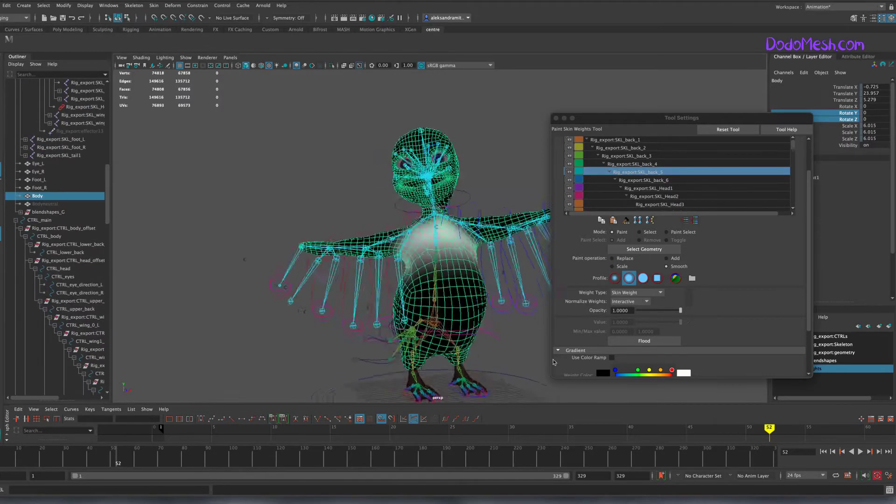
scroll(396, 357, "up", 3)
Paint the SKL_back_4 and SKL_back_5 chest weights with Replace, then Smooth
left_click(611, 259)
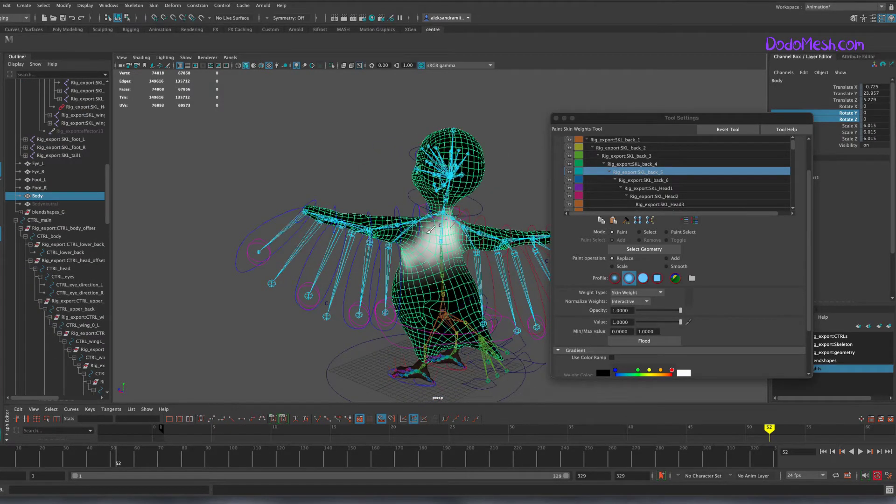
mouse_move(429, 229)
left_mouse_down("alt")
mouse_move(466, 280)
mouse_move(325, 345)
left_mouse_up("alt")
left_click(632, 164)
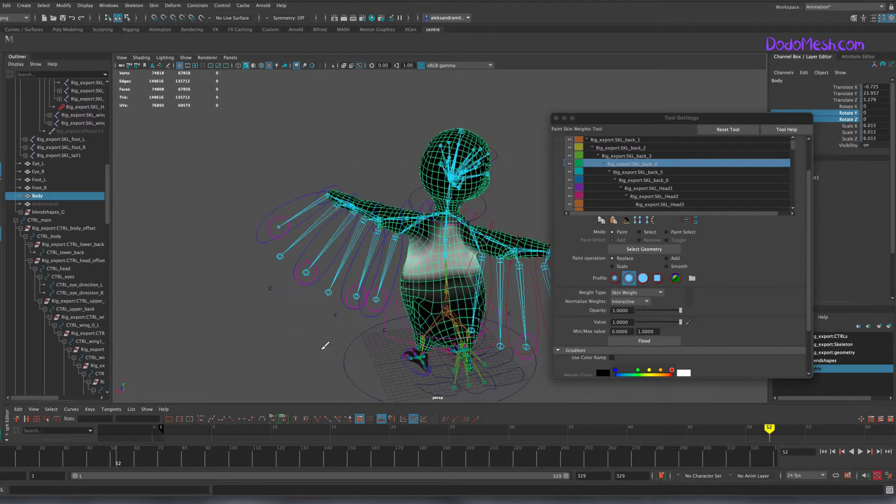
left_click(666, 267)
left_click_drag(396, 280, 443, 271, "alt")
left_click(656, 172)
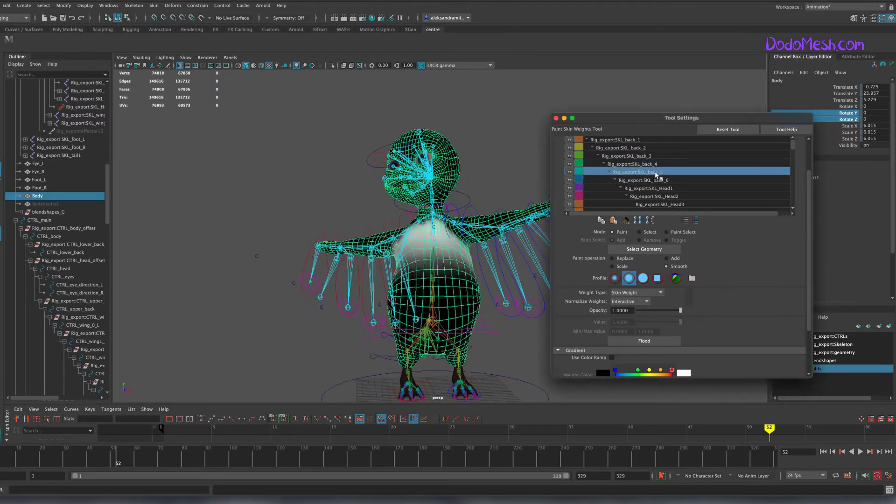
Inspect SKL_back_4 and SKL_back_6, then paint SKL_back_3 belly weights with Replace and Smooth
left_click_drag(511, 347, 448, 336, "alt")
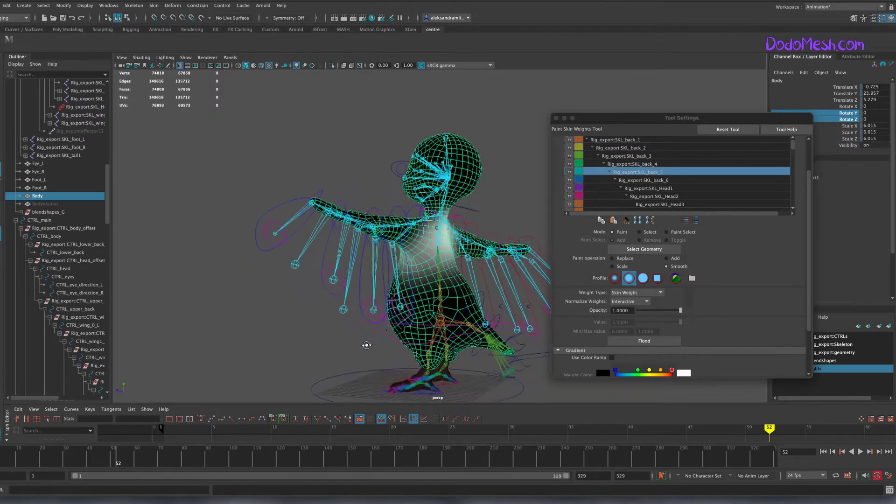
left_click(656, 165)
left_click(663, 180)
left_click(649, 156)
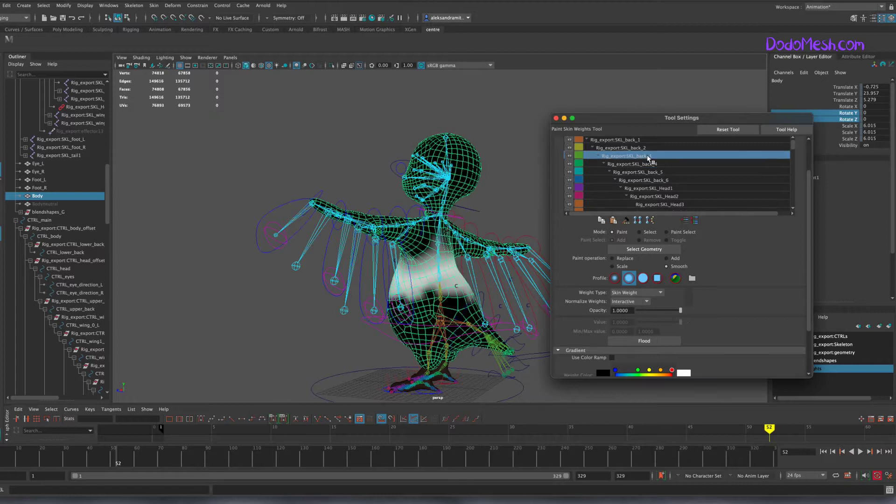
mouse_move(420, 279)
left_mouse_down("alt")
mouse_move(305, 369)
mouse_move(327, 363)
left_mouse_up("alt")
left_click(612, 258)
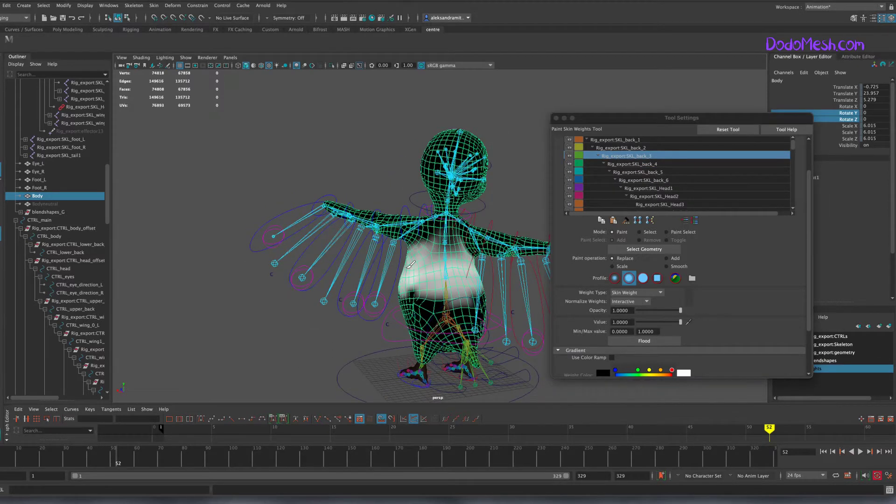
mouse_move(410, 264)
left_mouse_down("alt")
mouse_move(515, 325)
mouse_move(426, 254)
left_mouse_up("alt")
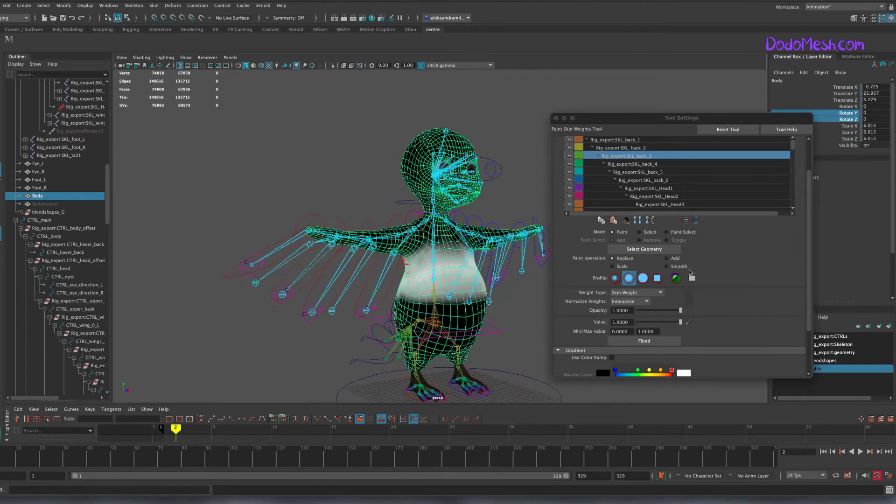
left_click(666, 266)
Scrub between frame 26 and frame 1 to check chest, face and head deformation
left_click_drag(176, 427, 461, 428)
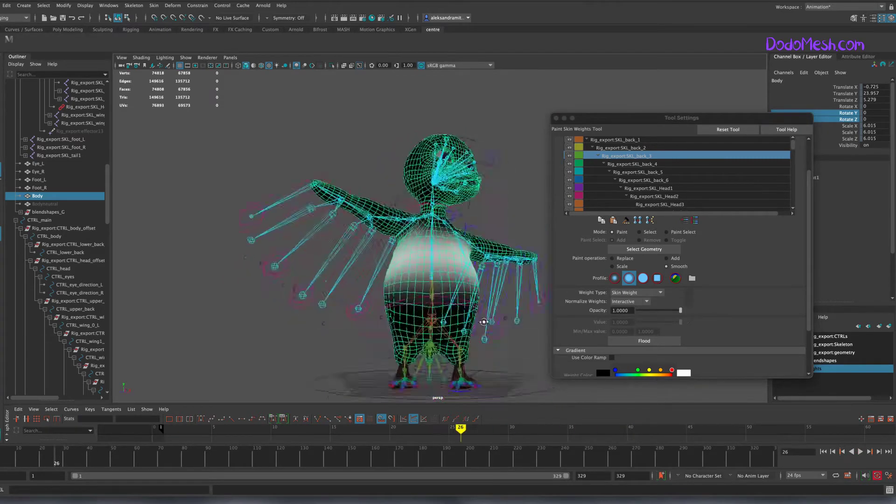
left_click_drag(484, 322, 423, 248, "alt")
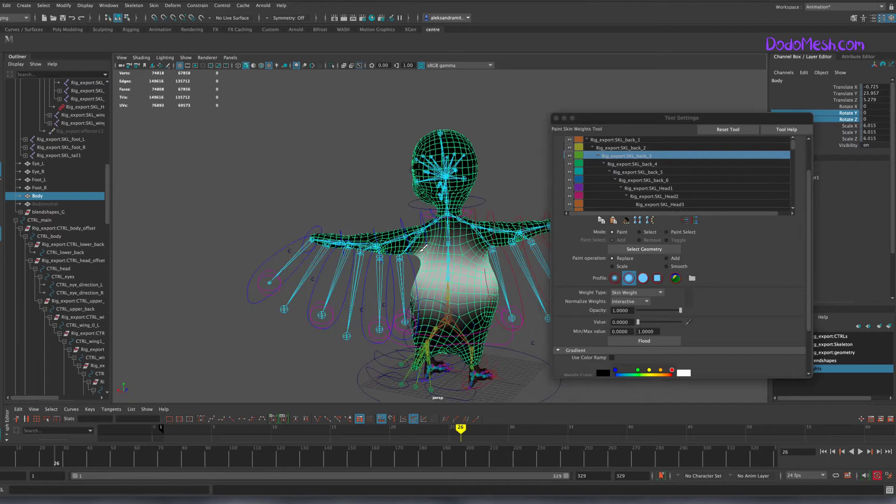
left_click_drag(484, 242, 460, 251, "alt")
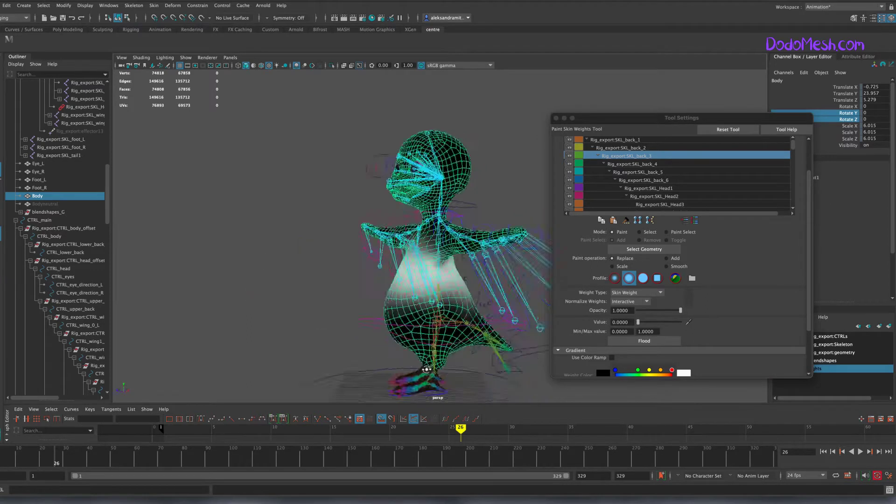
mouse_move(310, 350)
left_mouse_down("alt")
mouse_move(407, 250)
mouse_move(417, 251)
left_mouse_up("alt")
key("alt+shift+v")
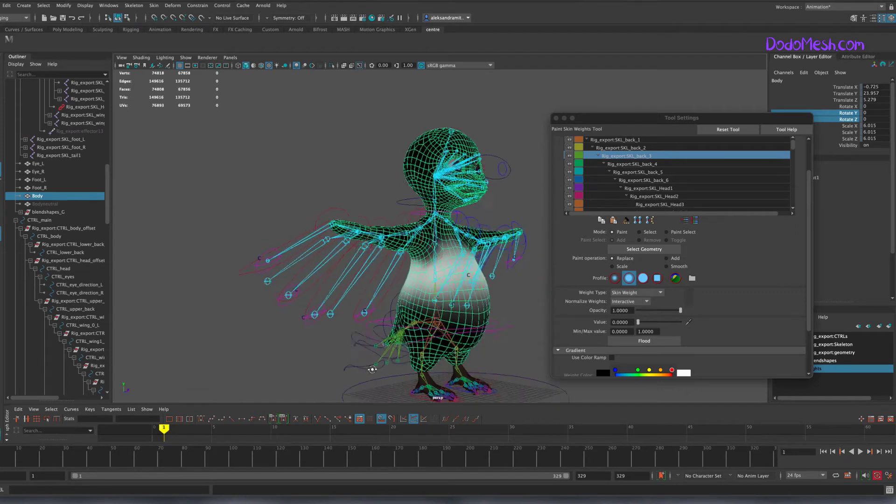
left_click_drag(7, 456, 61, 456)
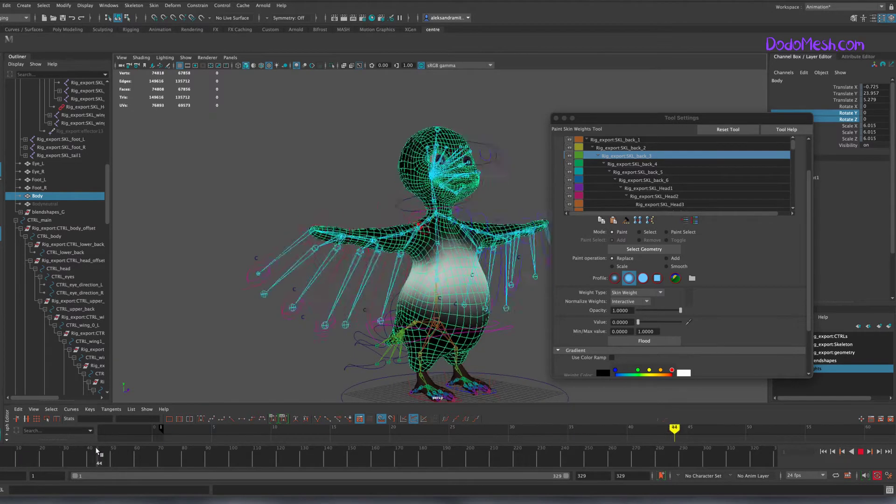
Turn off joint X-ray and flood-smooth the SKL_back_4 weights, testing at frame 33
left_click(142, 57)
left_click(154, 126)
left_click_drag(463, 353, 460, 349, "alt")
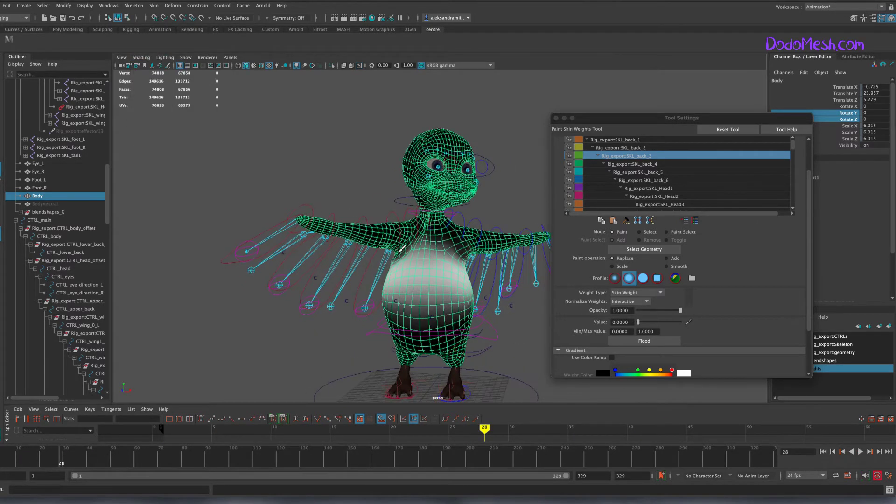
key("Down")
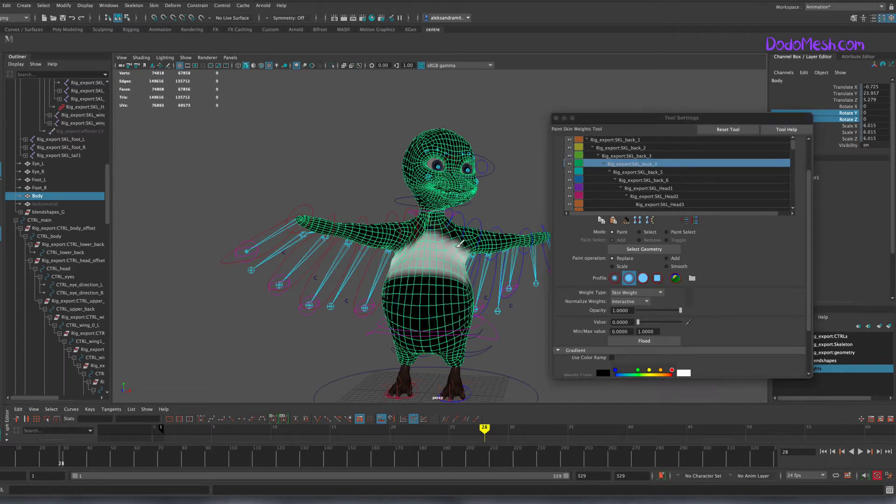
left_click_drag(7, 456, 73, 457)
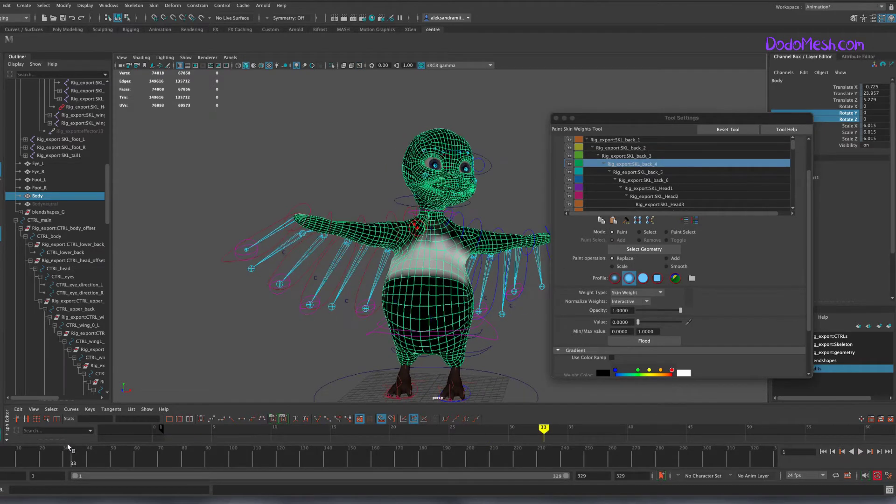
left_click(666, 266)
left_click(644, 341)
Repaint the SKL_back_5 chest weights with Replace and Smooth, testing at frame 36
left_click(656, 173)
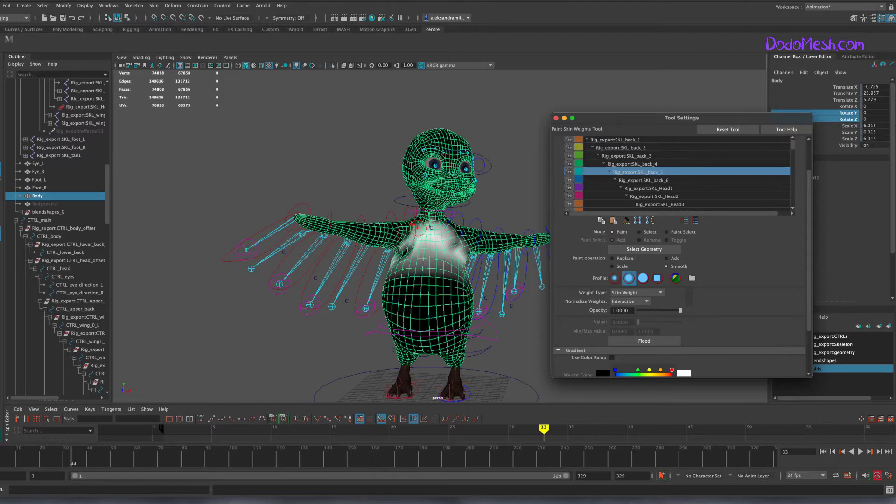
left_click(164, 427)
left_click(613, 259)
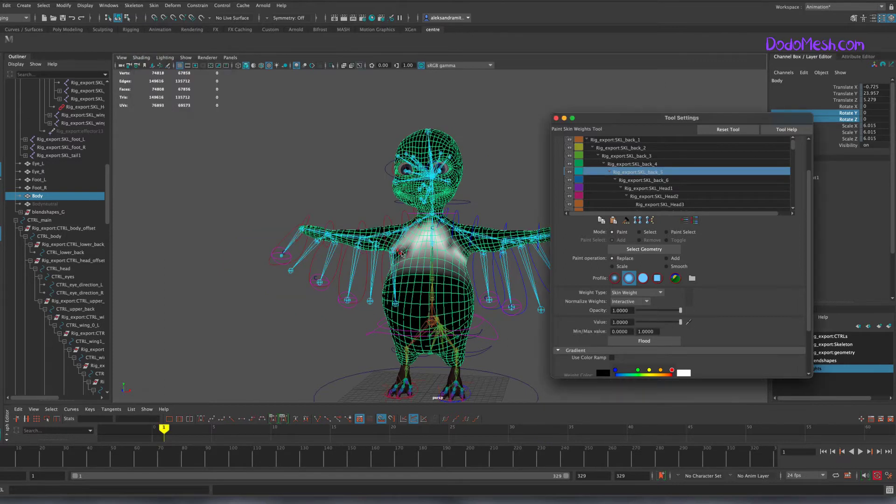
left_click_drag(491, 318, 480, 244, "alt")
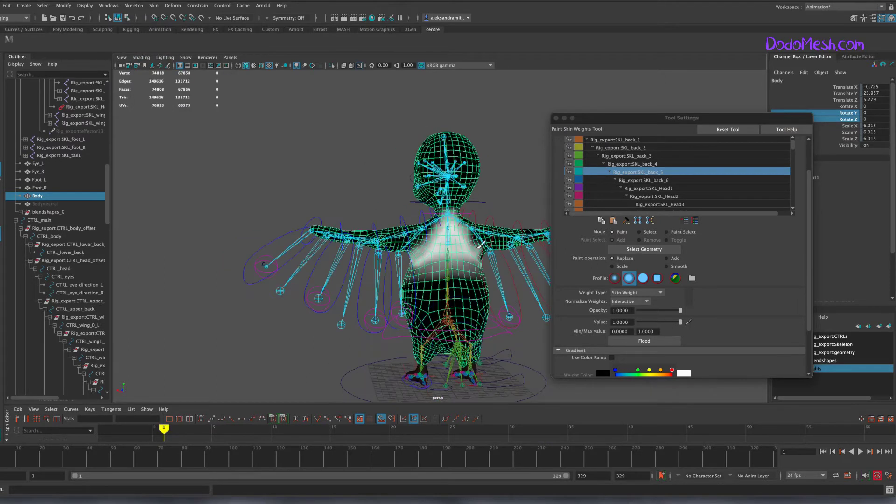
left_click(667, 267)
left_click_drag(90, 451, 59, 450)
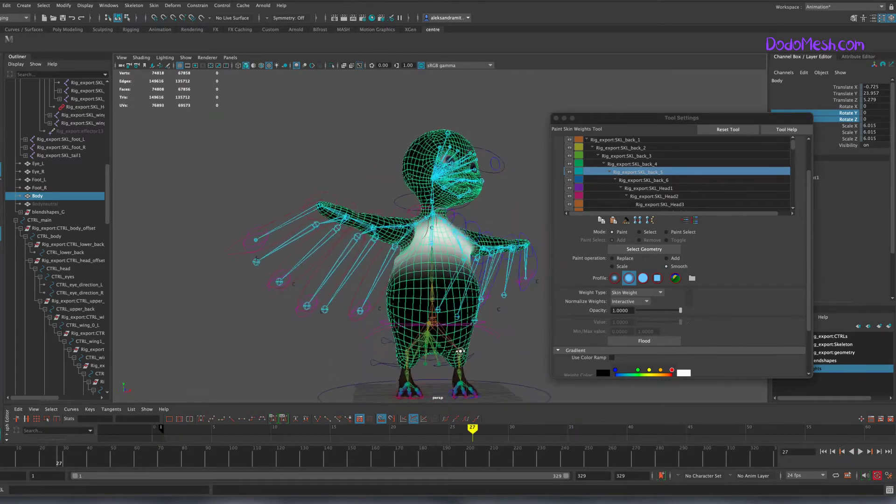
left_click(661, 181)
left_click(658, 172)
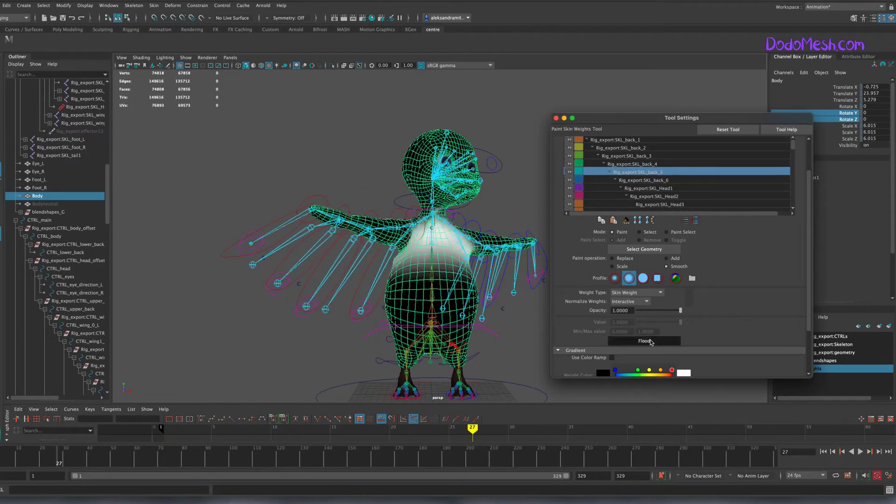
left_click_drag(399, 258, 451, 235)
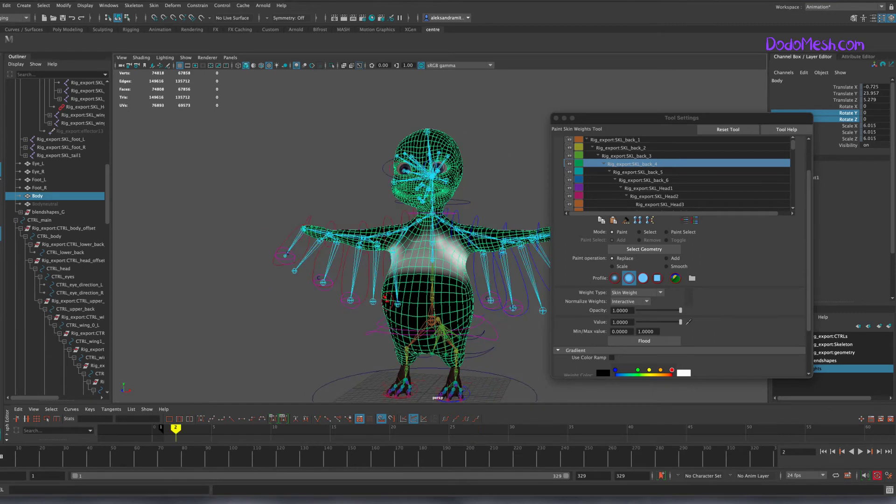
Play the animation to frame 26 and flood-smooth the SKL_back_3 weights
left_click_drag(466, 260, 438, 229, "alt")
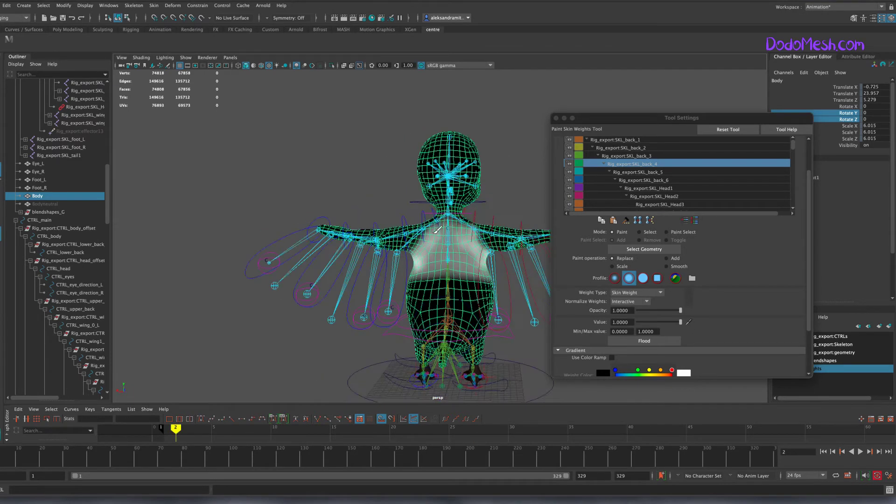
left_click(679, 266)
left_click(860, 452)
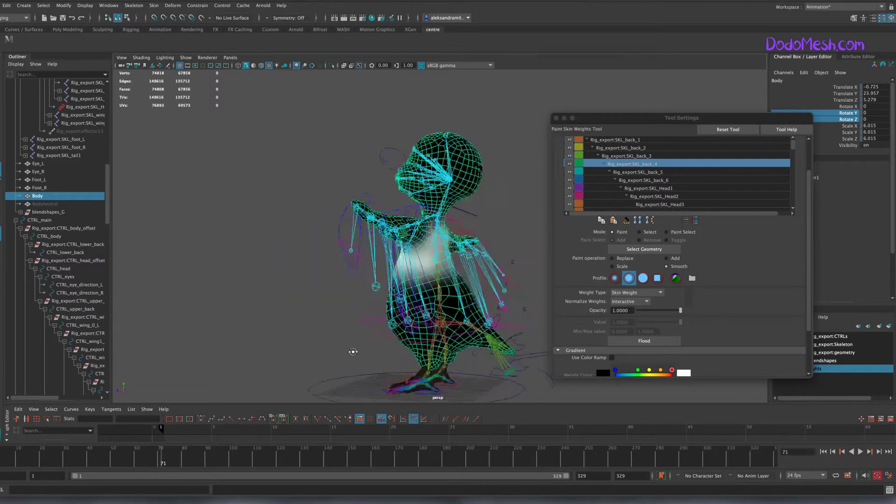
left_click(57, 457)
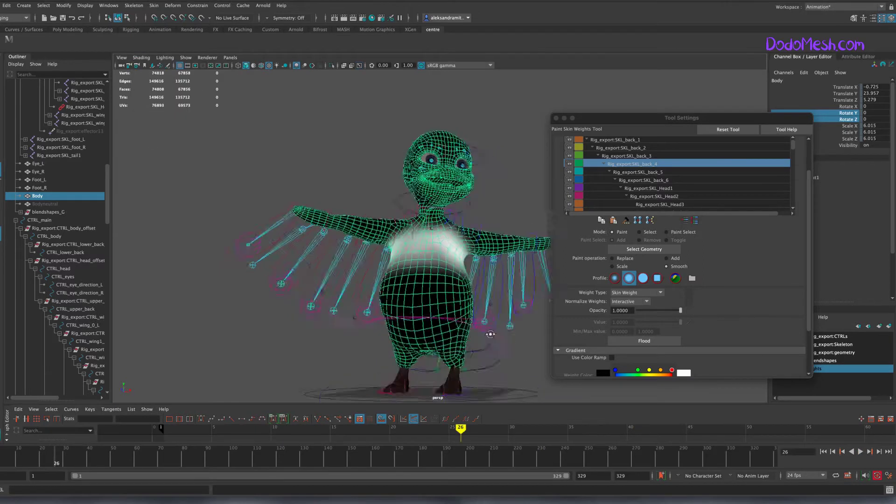
left_click_drag(447, 304, 467, 330, "alt")
left_click(648, 156)
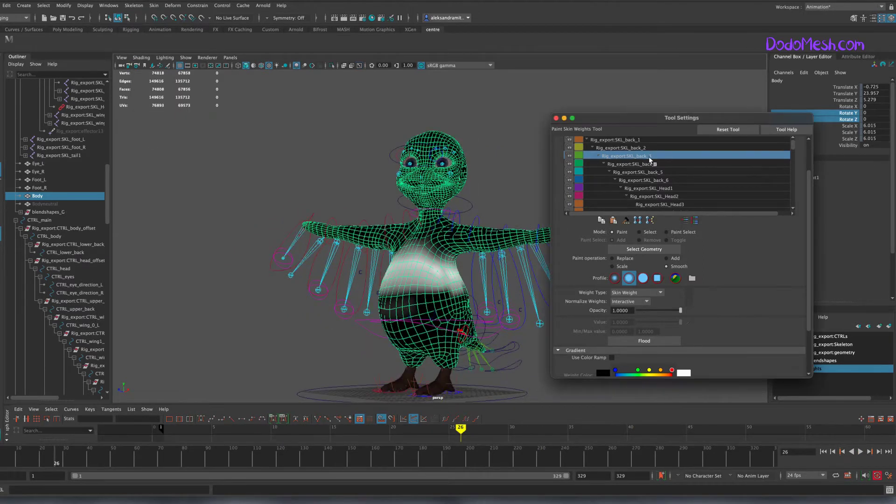
left_click(644, 341)
Flood-smooth another spine joint and review the SKL_back_1, SKL_back_4 and SKL_back_5 weights
left_click(620, 148)
left_click(644, 341)
left_click(615, 140)
left_click_drag(420, 280, 466, 303, "alt")
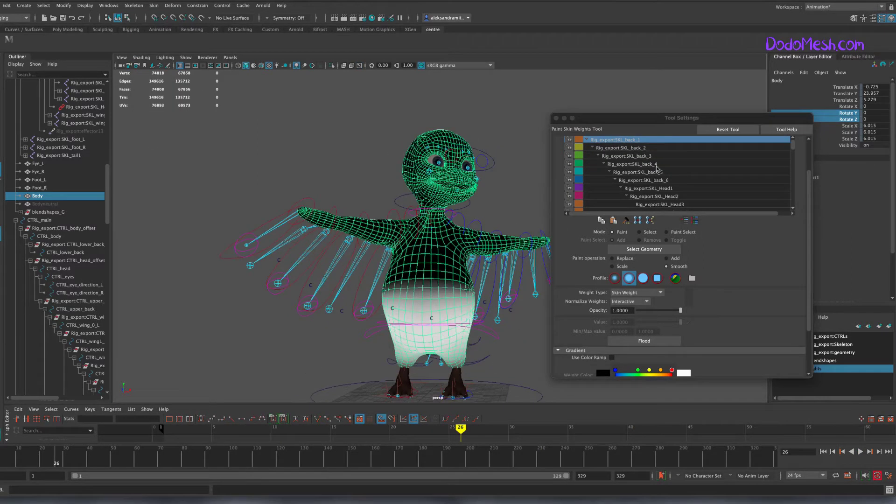
left_click(656, 165)
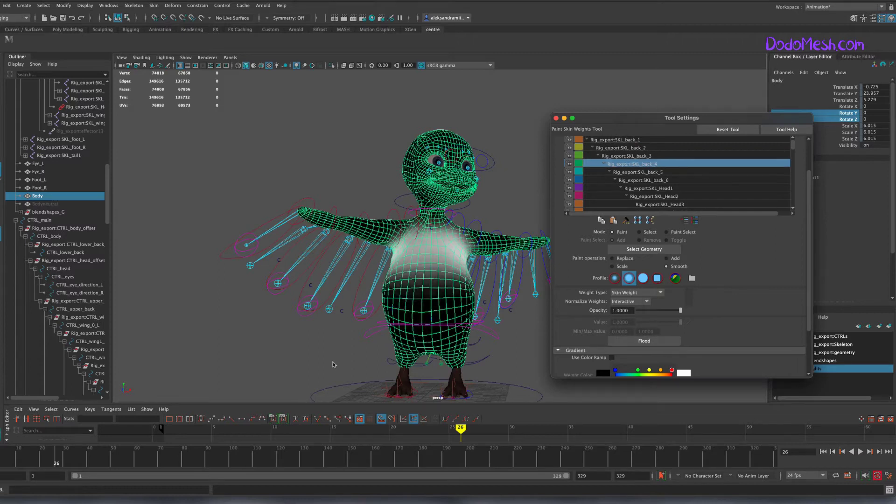
left_click_drag(333, 365, 373, 366, "alt")
left_click(638, 172)
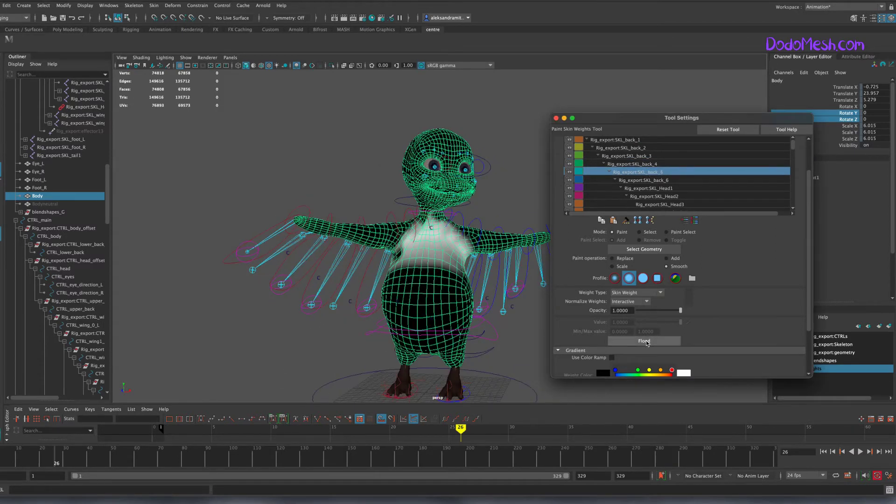
Paint SKL_back_5 with Replace and Smooth, then play the animation to test
left_click(613, 258)
left_click_drag(501, 363, 621, 344, "alt")
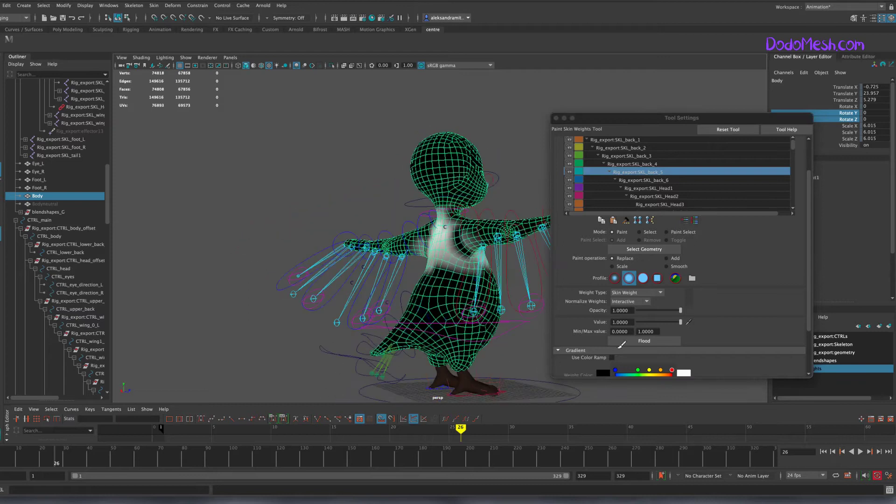
left_click_drag(336, 370, 380, 363, "alt")
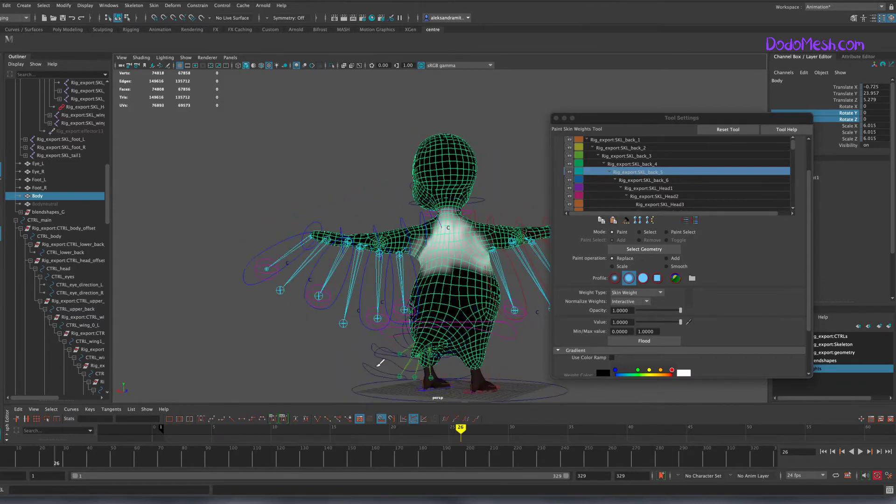
mouse_move(513, 336)
left_mouse_down("alt")
mouse_move(420, 336)
mouse_move(525, 349)
left_mouse_up("alt")
left_click(666, 266)
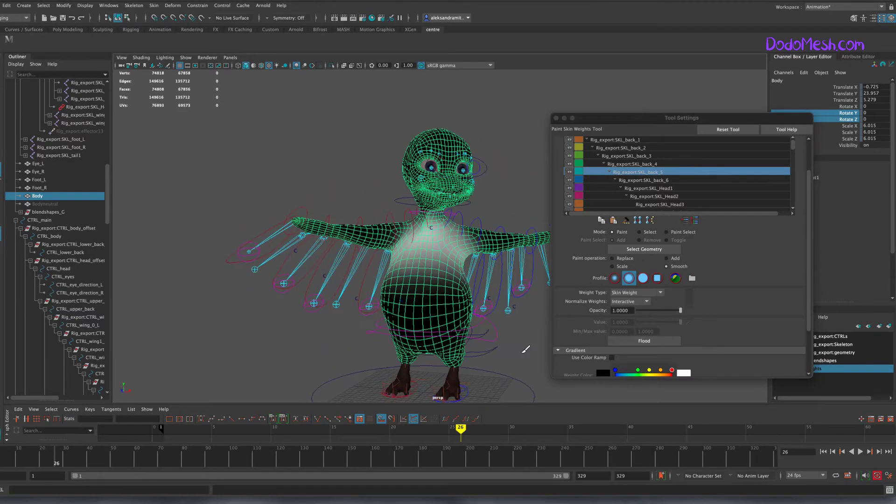
key("alt+v")
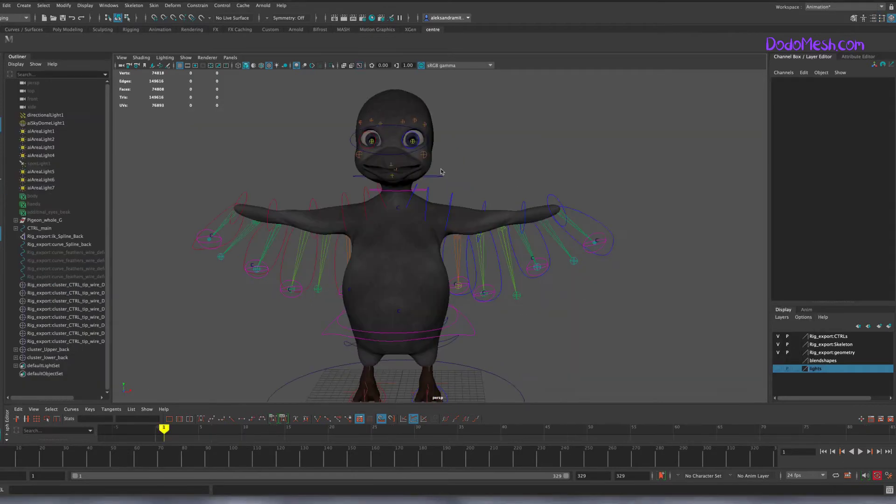
Test turning and tilting the head control, then reset its tilt to 0
left_click(469, 205)
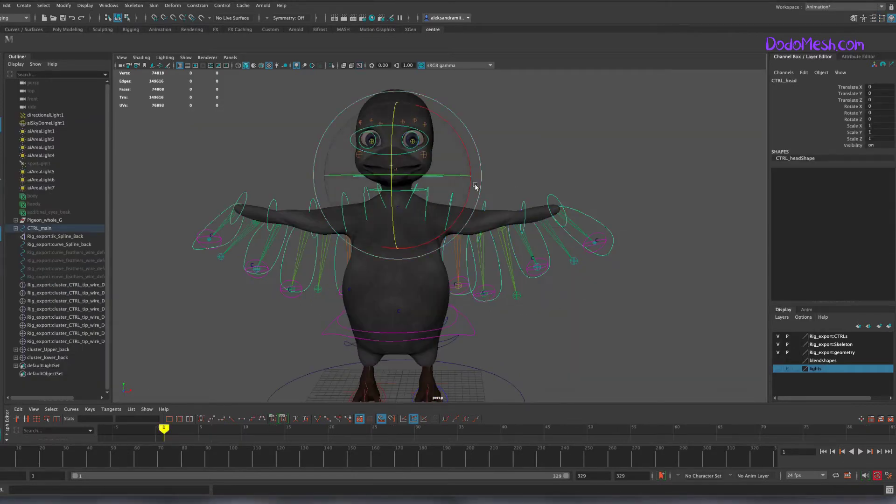
left_click_drag(468, 191, 439, 358)
left_click_drag(543, 144, 552, 156)
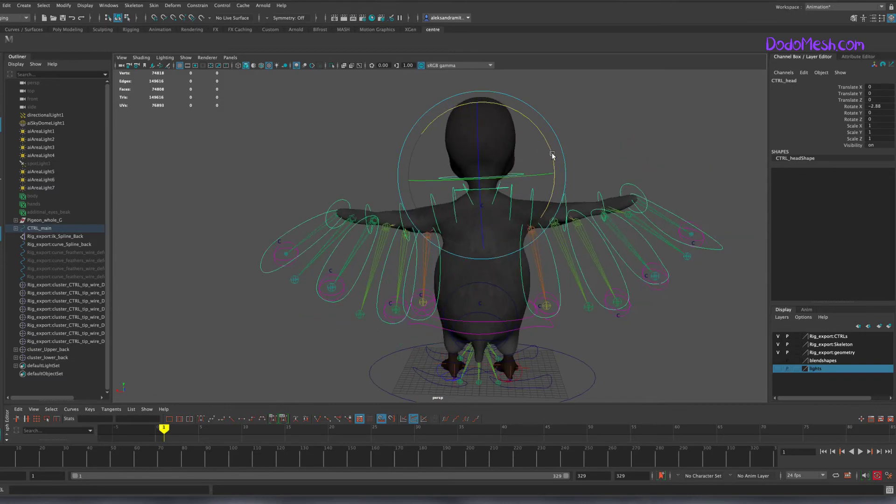
left_click_drag(480, 201, 676, 319, "alt")
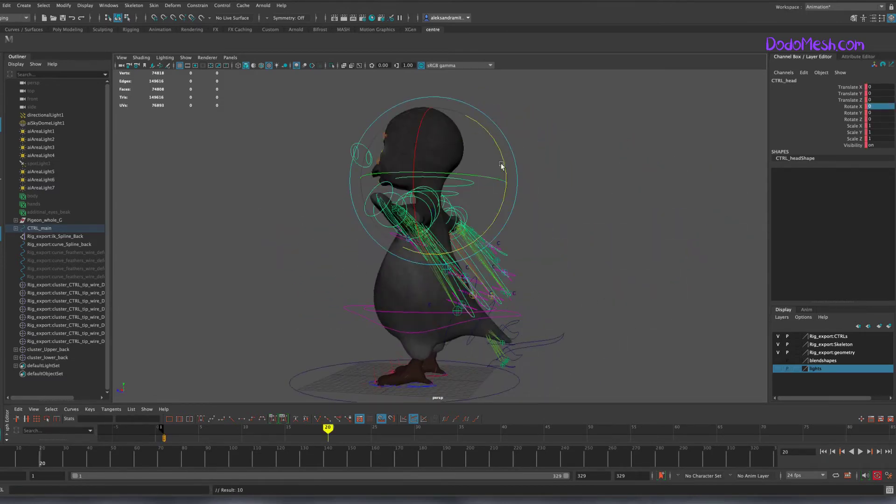
left_click_drag(502, 165, 481, 131)
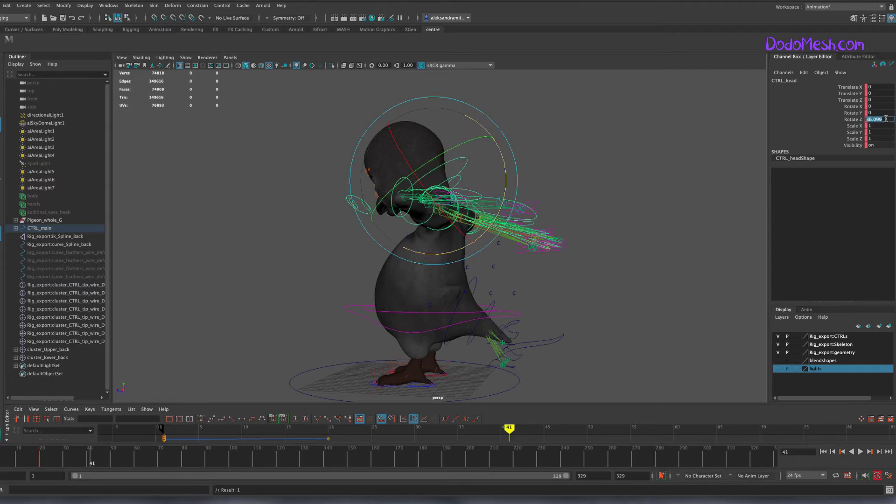
type("0")
key("Return")
Twist the upper back control to test bending, then undo it
left_click_drag(585, 251, 405, 192, "alt")
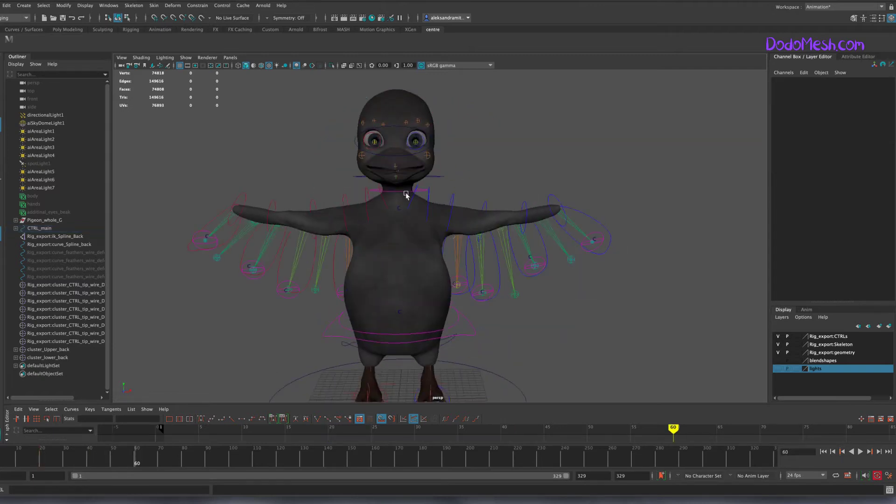
left_click(405, 192)
left_click(442, 198)
key("ctrl+z")
double_click(877, 113)
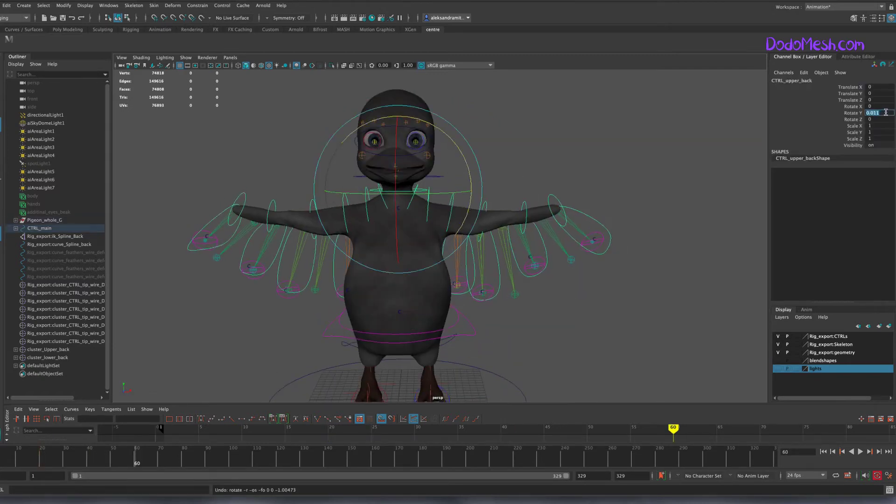
type("0")
mouse_move(468, 172)
left_mouse_down("alt")
mouse_move(410, 361)
mouse_move(357, 366)
mouse_move(515, 350)
left_mouse_up("alt")
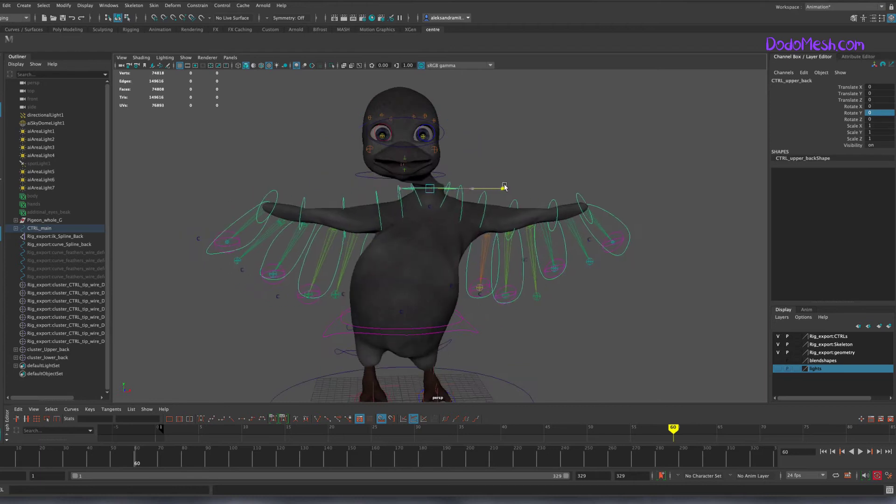
key("ctrl+z")
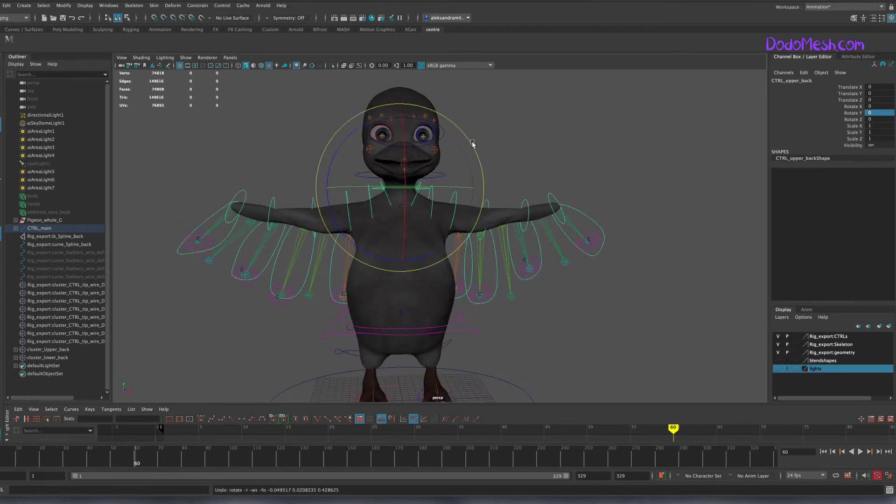
Select the third and fifth left wing controls, both tail controls and the lower back control
mouse_move(480, 156)
left_mouse_down("alt")
mouse_move(624, 245)
mouse_move(676, 254)
left_mouse_up("alt")
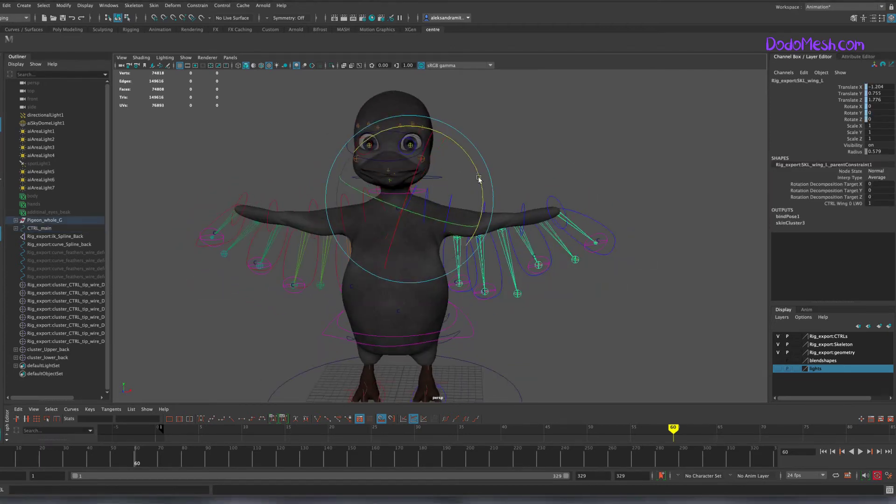
left_click(545, 186)
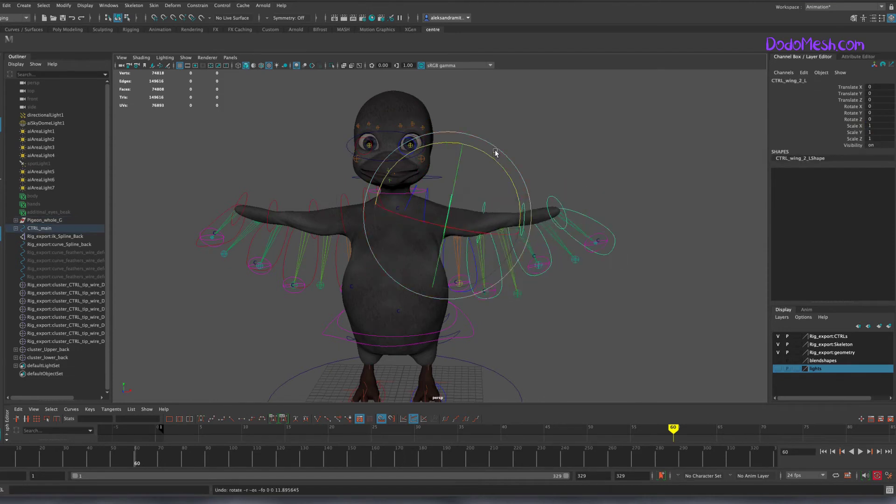
left_click_drag(539, 248, 550, 211, "alt")
left_click(550, 211)
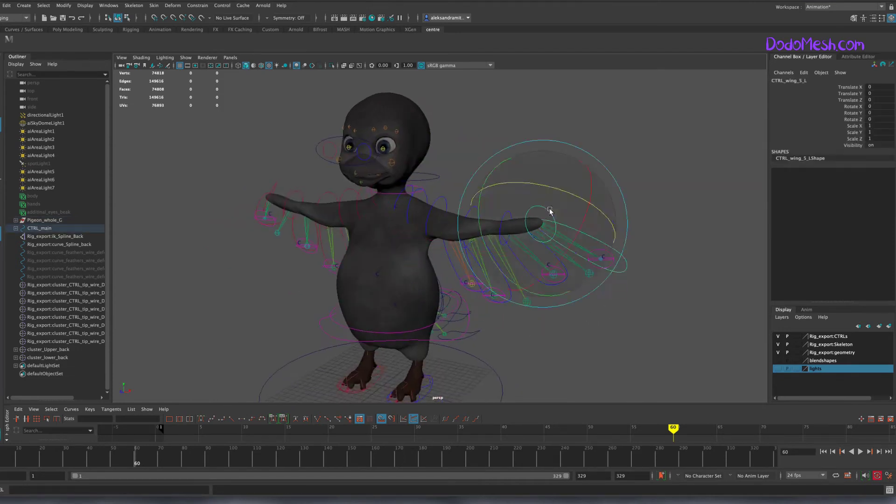
mouse_move(547, 293)
left_mouse_down("alt")
mouse_move(594, 362)
mouse_move(352, 346)
left_mouse_up("alt")
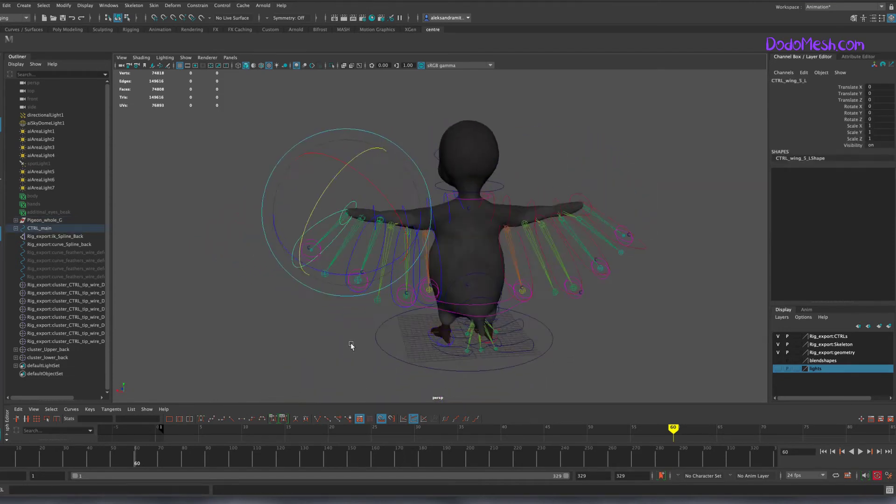
left_click(491, 272)
left_click(494, 337)
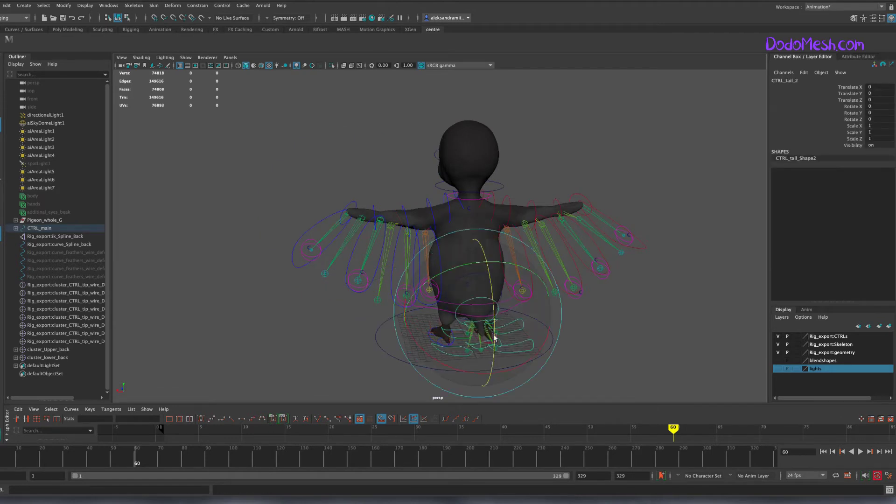
left_click_drag(497, 320, 474, 284, "alt")
left_click(474, 284)
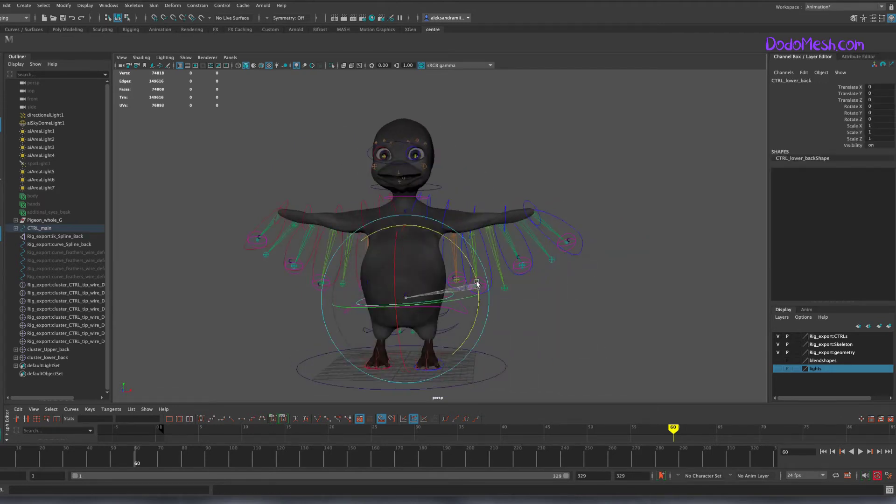
Tilt and key CTRL_body, check later frames, then return to frame 1 and select the Body mesh
key("Up")
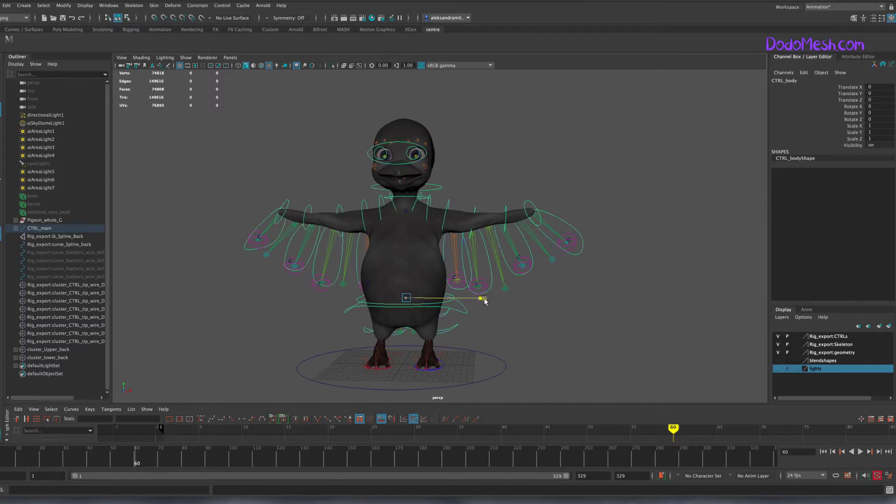
key("e")
mouse_move(477, 285)
left_mouse_down()
mouse_move(457, 262)
mouse_move(478, 285)
mouse_move(475, 276)
mouse_move(476, 302)
mouse_move(494, 303)
left_mouse_up()
key("s")
left_click(206, 454)
left_click(258, 459)
key("period")
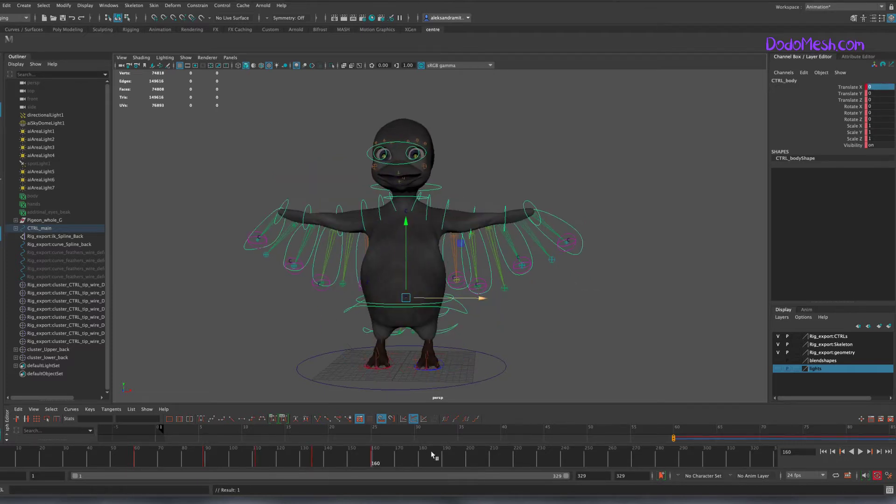
left_click(823, 452)
left_click(424, 270)
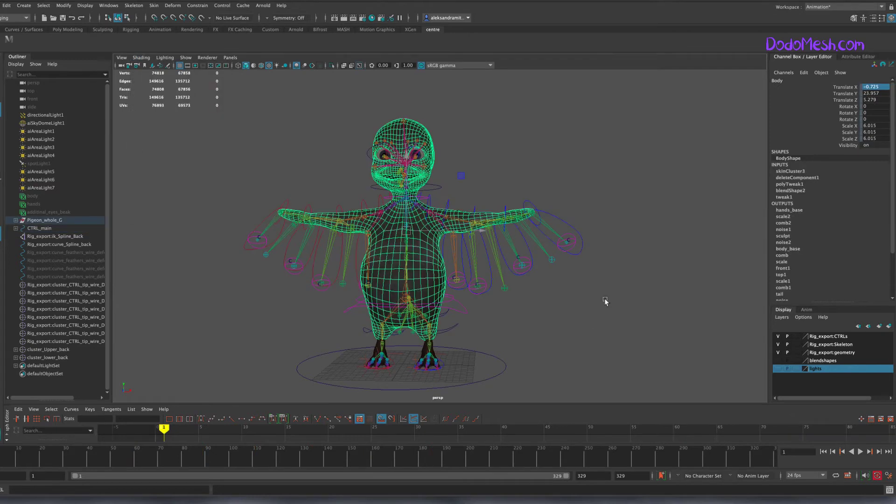
Start Paint Skin Weights with its tool settings on the pigeon's Body mesh
scroll(606, 302, "up", 3)
scroll(605, 302, "up", 3)
left_click(153, 5)
left_click(201, 42)
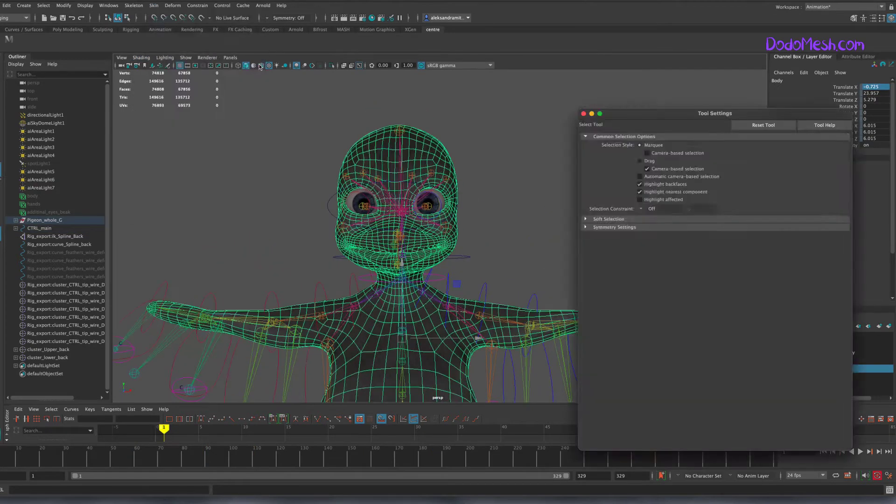
left_click(35, 455)
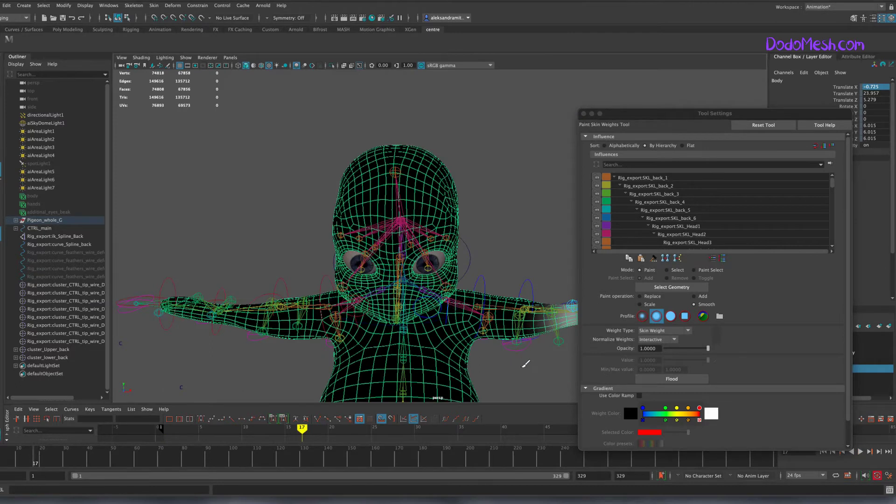
scroll(526, 363, "down", 5)
left_click_drag(525, 364, 439, 354, "alt")
Review the SKL_back_2, SKL_back_4, SKL_back_6, SKL_Head2 and left wing feather joint weights
left_click(643, 178)
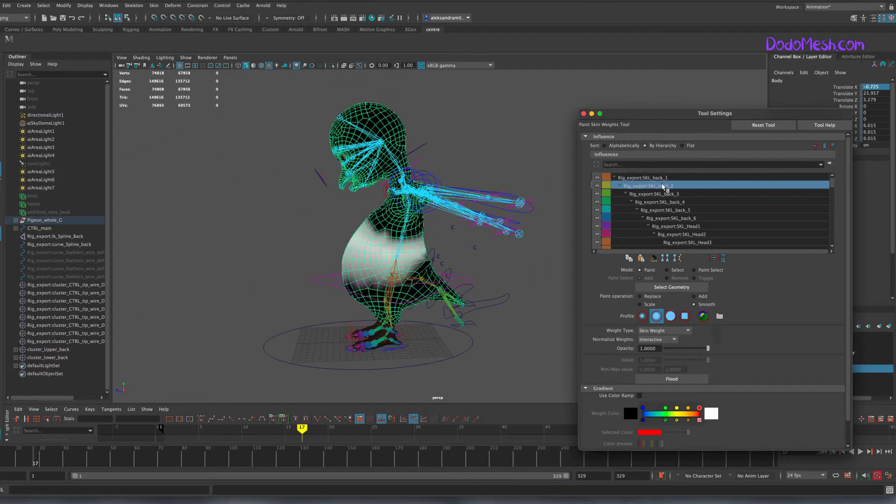
left_click(672, 202)
left_click(681, 218)
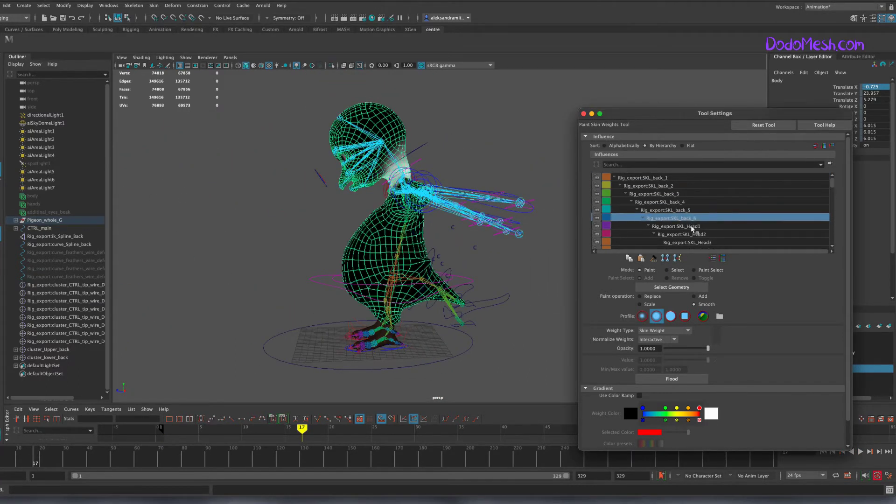
left_click(682, 234)
left_click_drag(832, 182, 831, 208)
key("Down")
key("Down")
key("Down")
key("Down")
key("Down")
key("Down")
key("Down")
left_click(691, 217)
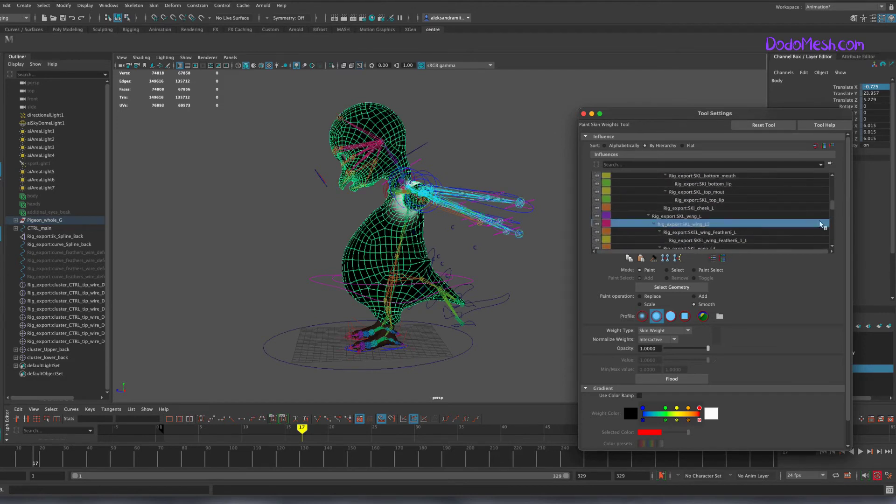
key("Down")
key("Down")
key("Down")
Set the wing feather brush to Replace with value 0, hide joints and play the animation
left_click_drag(490, 346, 406, 346, "alt")
scroll(407, 347, "up", 3)
left_click(640, 296)
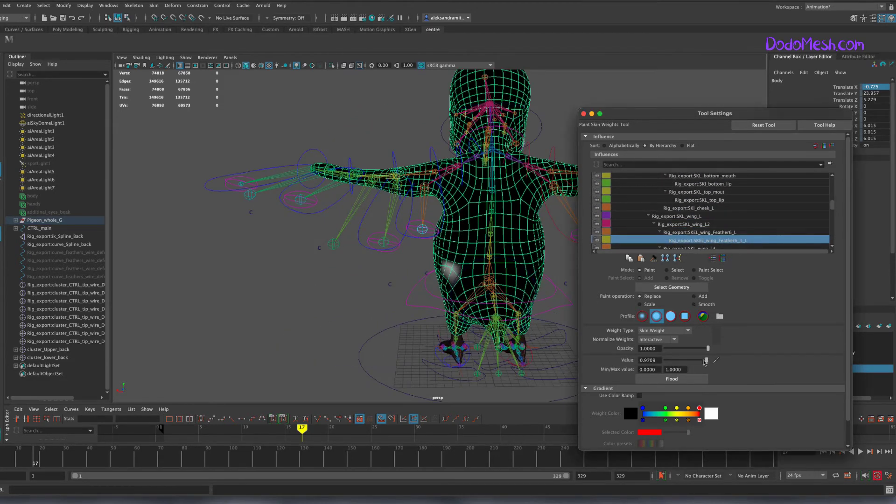
left_click_drag(708, 360, 665, 360)
left_click_drag(455, 271, 440, 270, "alt")
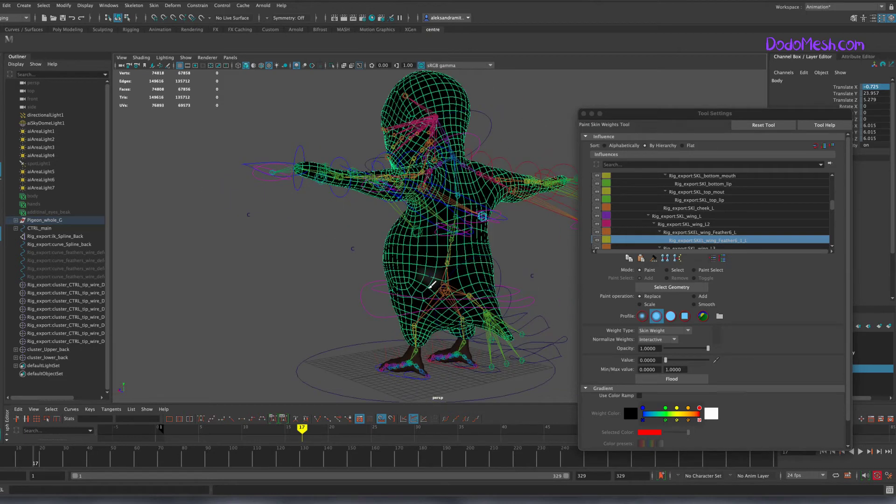
key("alt+j")
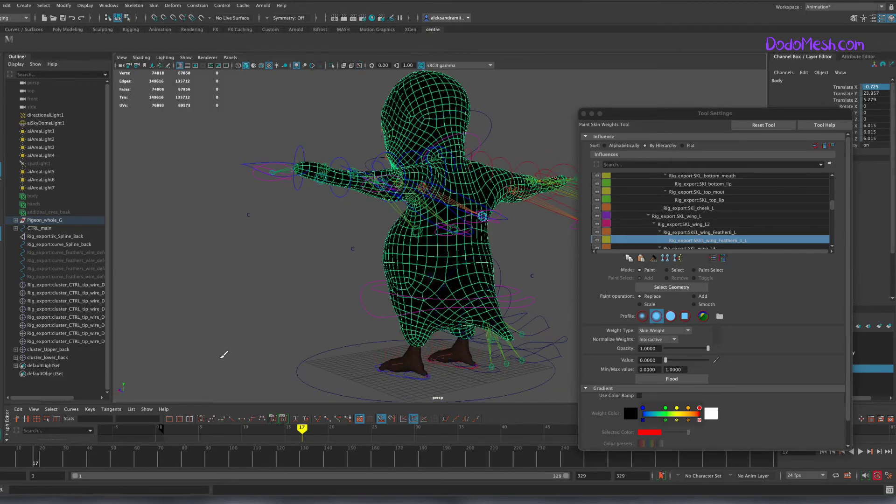
key("alt+v")
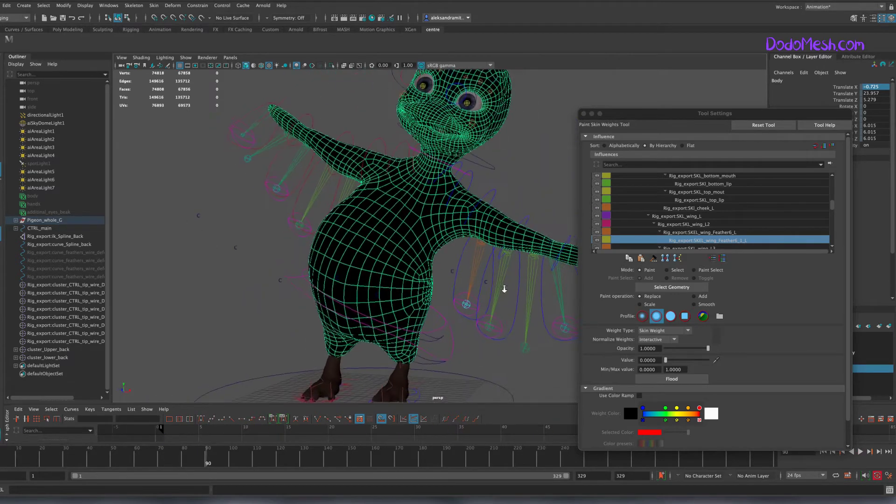
Show joints through the mesh, flood-smooth SKL_back_1, then view the SKL_back_2 and SKL_back_3 weights
left_click(141, 57)
left_click(159, 187)
mouse_move(420, 368)
left_mouse_down("alt")
mouse_move(323, 377)
mouse_move(373, 369)
left_mouse_up("alt")
left_click(640, 177)
left_click(694, 304)
left_click(670, 376)
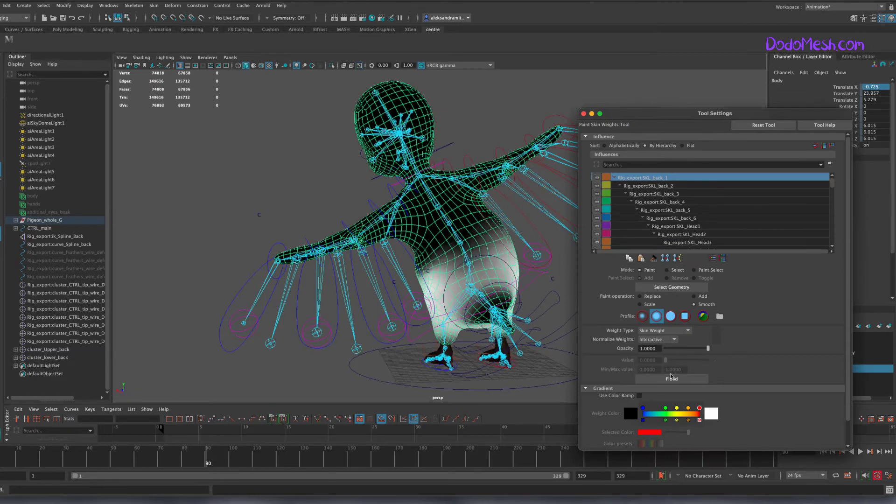
mouse_move(420, 280)
left_mouse_down("alt")
mouse_move(467, 280)
mouse_move(420, 280)
left_mouse_up("alt")
left_click(662, 185)
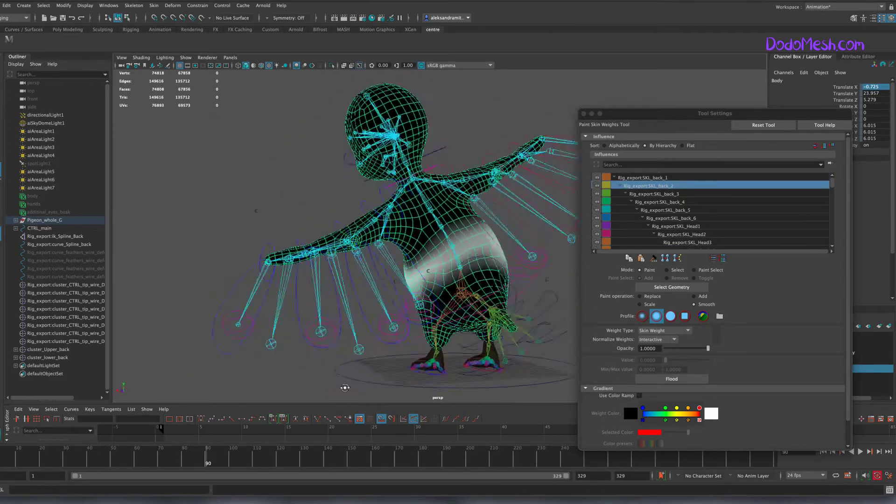
left_click(665, 179)
left_click(674, 194)
Smooth the SKL_back_3, SKL_back_4 and SKL_back_6 weights over the pigeon's body
left_click(672, 379)
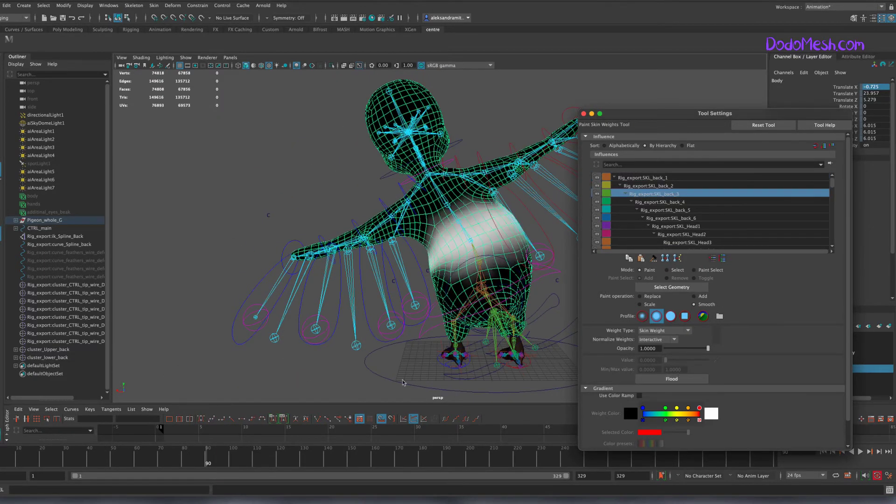
left_click_drag(403, 383, 444, 373, "alt")
left_click(658, 202)
left_click(671, 379)
left_click_drag(467, 327, 353, 366, "alt")
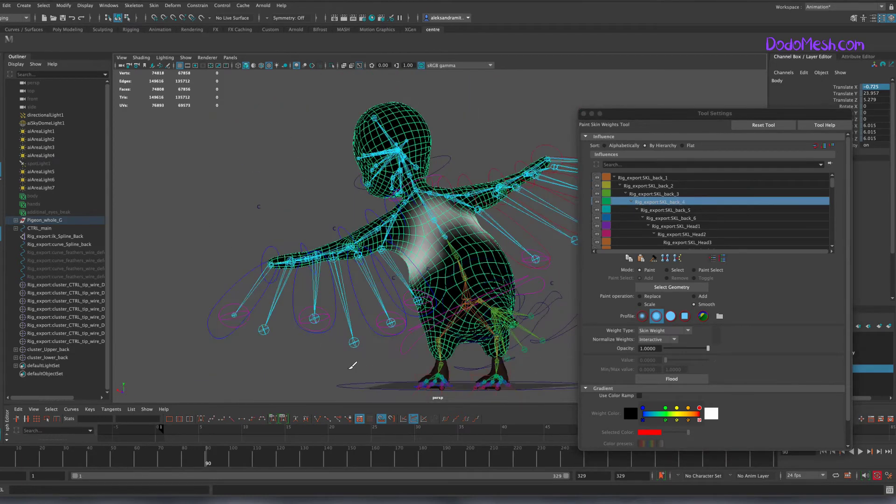
left_click(676, 210)
left_click(672, 378)
left_click_drag(467, 304, 397, 279, "alt")
left_click(691, 218)
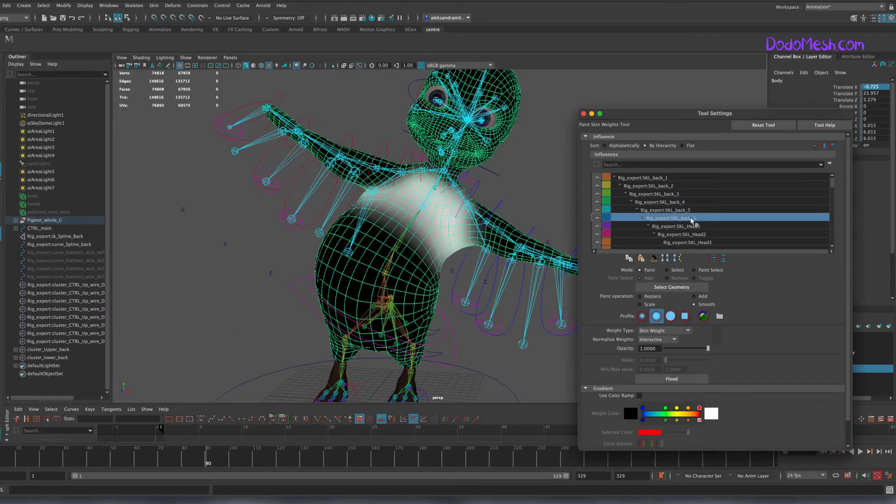
Smooth SKL_Head1 weights, then check SKL_Head2 and SKL_back_1 weights at frame 121
left_click(671, 379)
left_click_drag(443, 303, 350, 303, "alt")
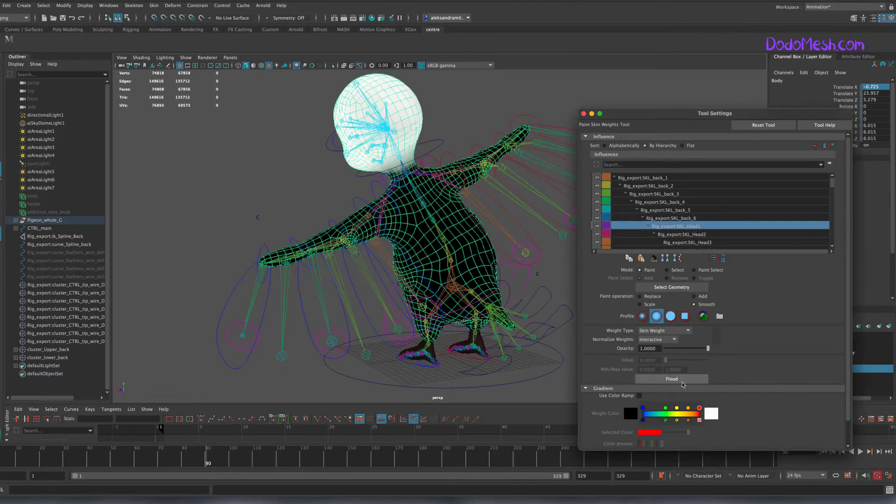
left_click(681, 234)
left_click_drag(420, 280, 327, 280, "alt")
left_click_drag(220, 464, 281, 457)
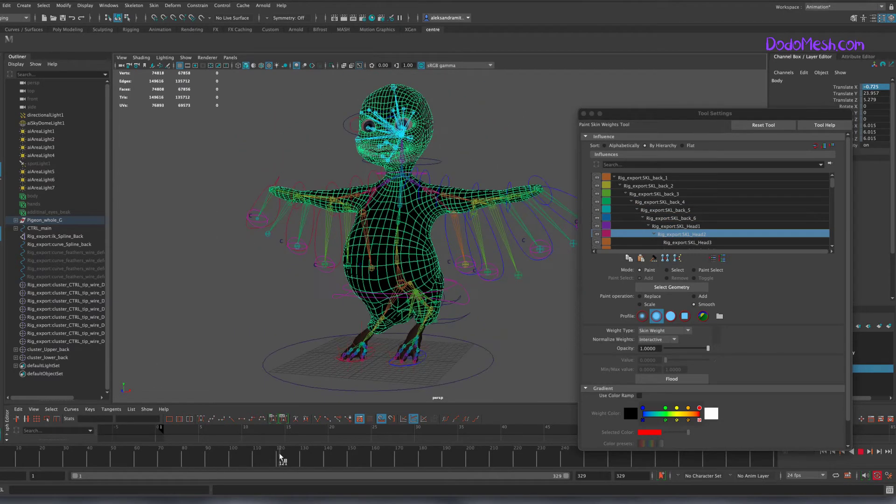
left_click_drag(420, 280, 350, 280, "alt")
left_click(663, 178)
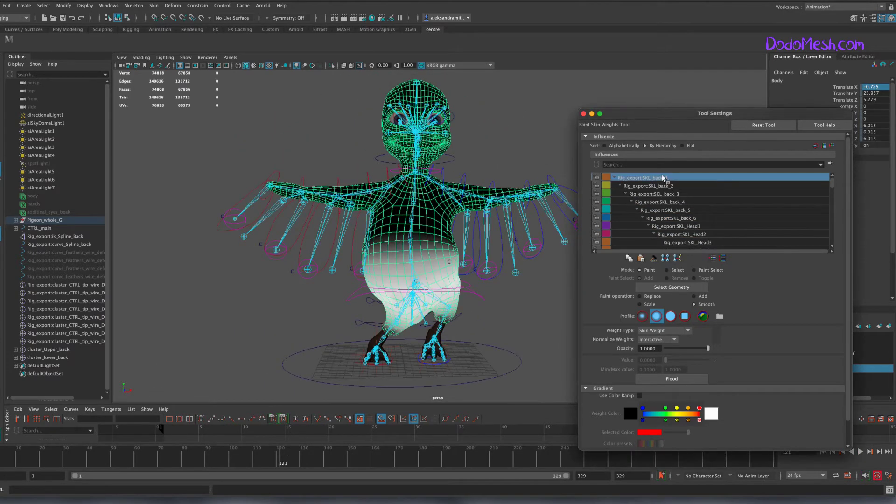
left_click_drag(420, 280, 373, 279, "alt")
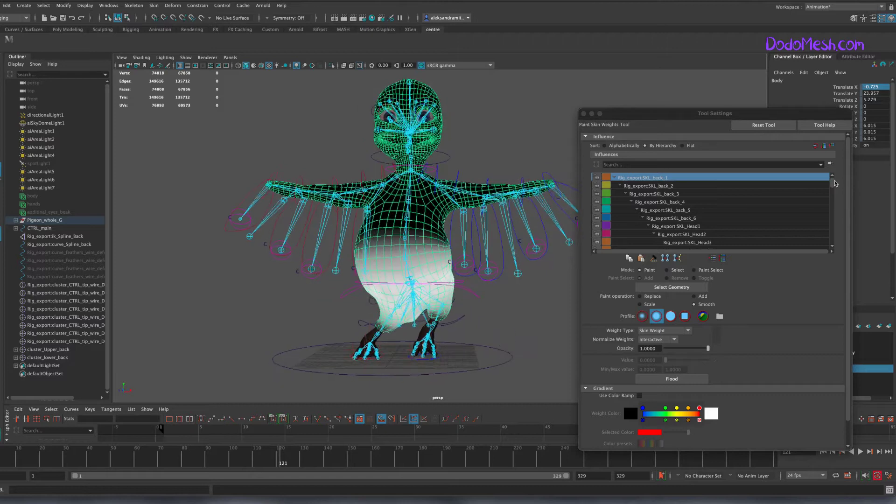
Inspect the SKL_foot_L, SKL_foot_L1, SKL_foot_L2 and right foot joint weights
left_click_drag(835, 184, 832, 228)
left_click(662, 201)
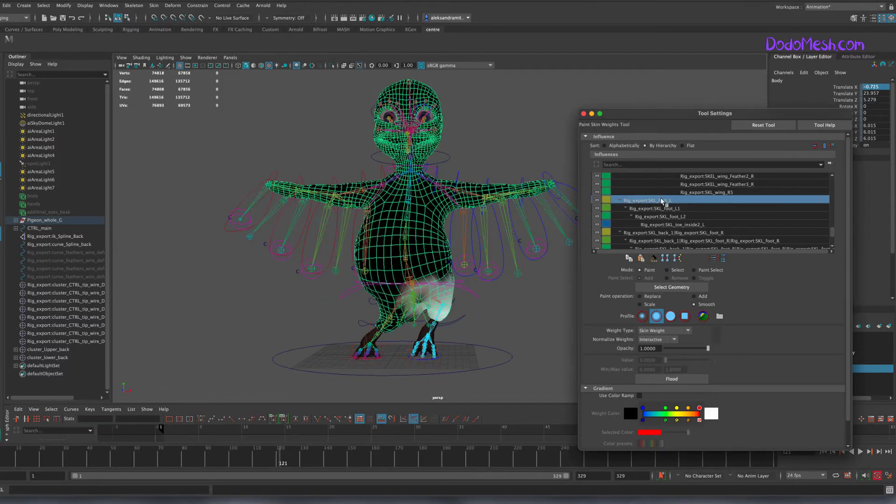
mouse_move(420, 280)
left_mouse_down("alt")
mouse_move(364, 279)
mouse_move(420, 280)
left_mouse_up("alt")
left_click_drag(523, 354, 534, 357, "alt")
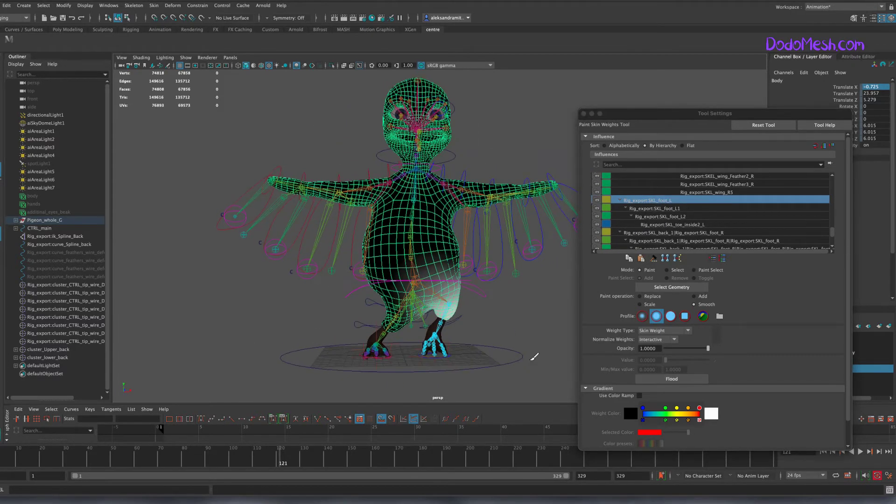
left_click(679, 209)
left_click(681, 216)
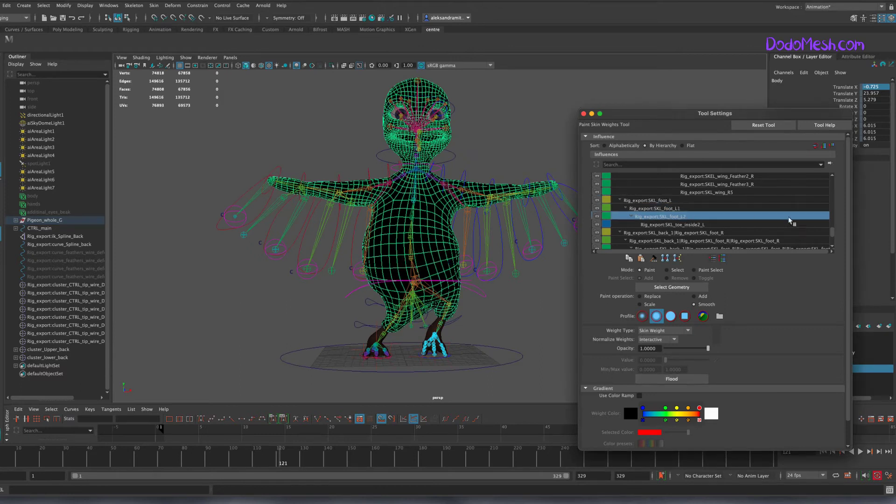
scroll(835, 233, "down", 2)
left_click(714, 201)
left_click(663, 209)
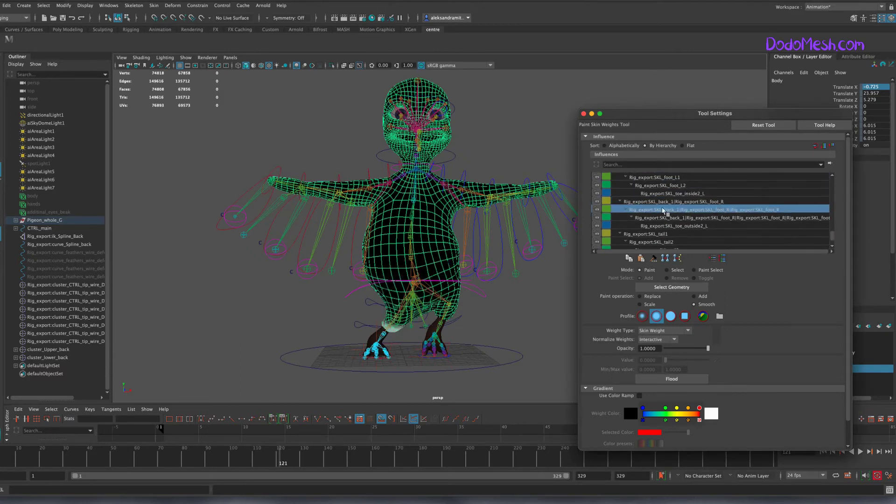
mouse_move(420, 233)
left_mouse_down("alt")
mouse_move(355, 234)
mouse_move(410, 233)
left_mouse_up("alt")
left_click(682, 202)
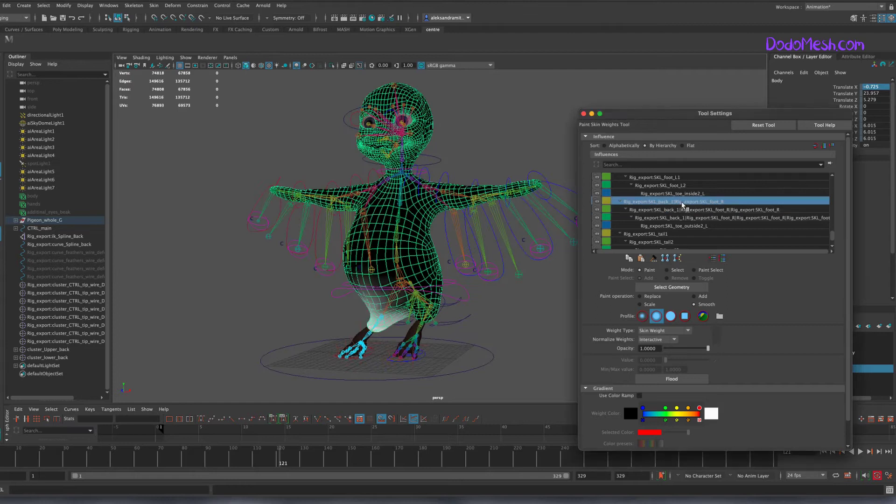
left_click_drag(505, 333, 501, 336, "alt")
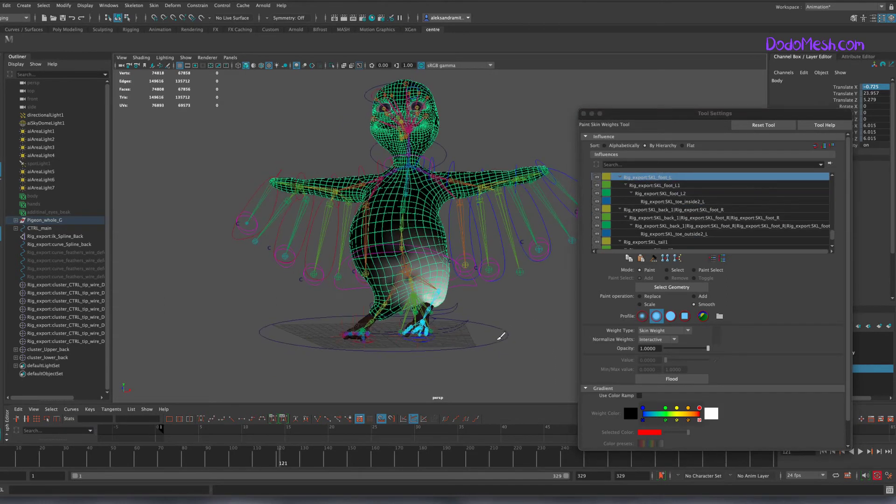
Add foot weight onto the lower body, return to Smooth, and play the animation to check deformation
left_click(694, 295)
left_click_drag(418, 270, 518, 363, "alt")
left_click(694, 303)
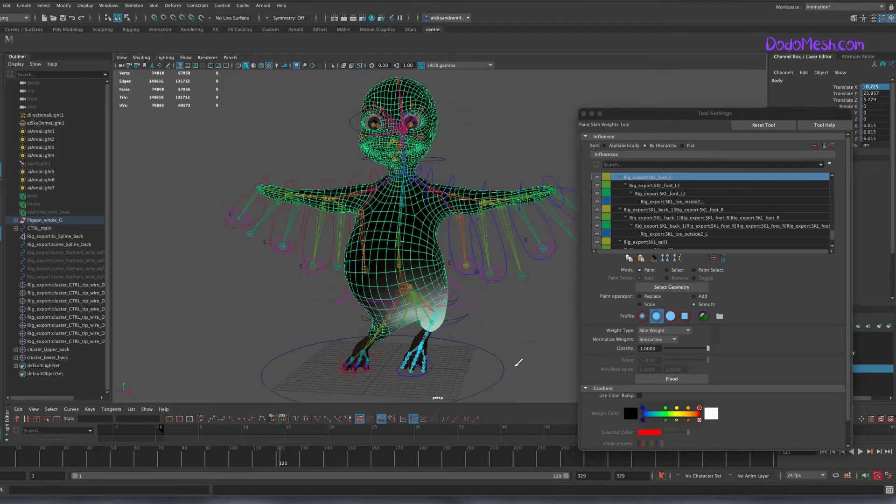
key("alt+v")
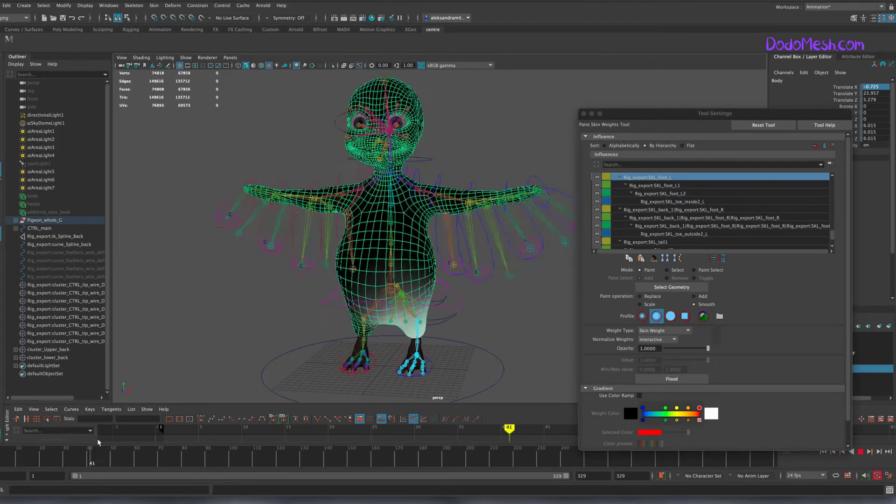
left_click_drag(98, 442, 478, 435)
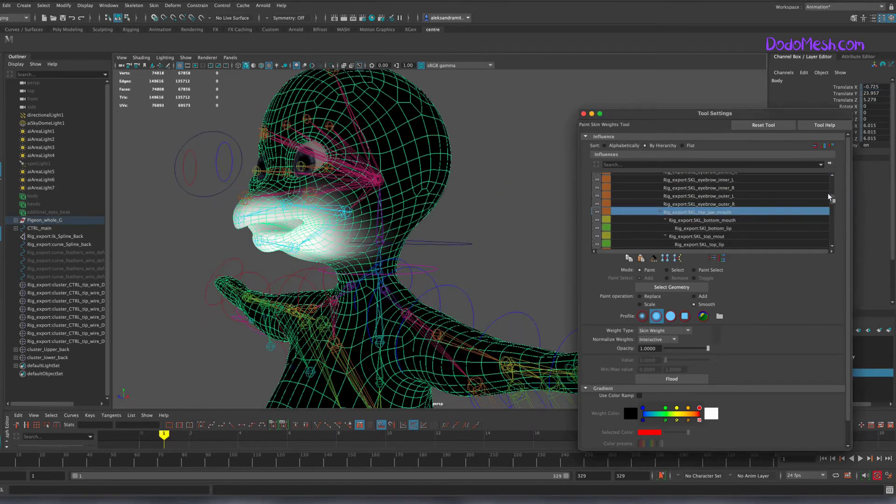
With X-Ray Joints off, add 1.0 weight for SKL_top_mouth on one side of the upper beak
left_click(716, 237)
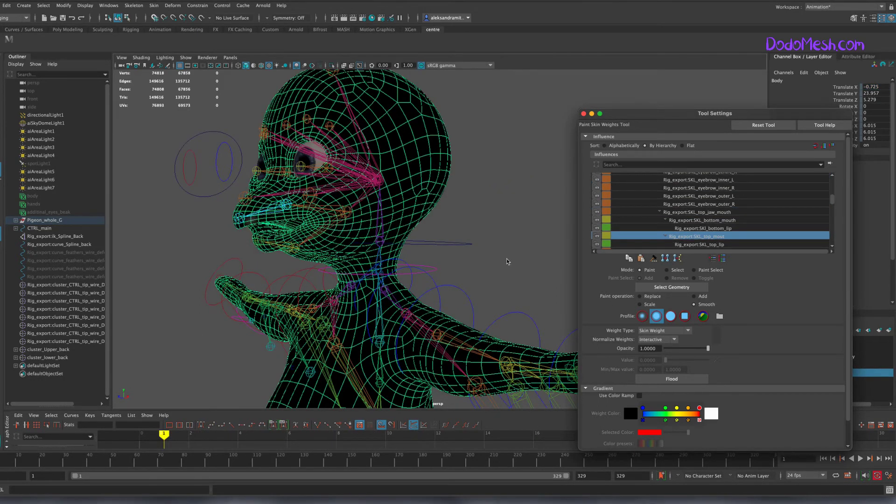
left_click_drag(499, 280, 551, 273, "alt")
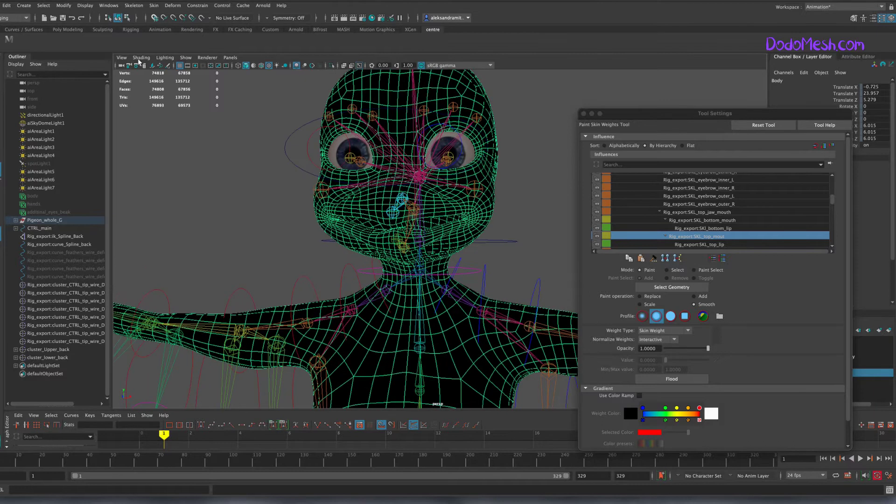
left_click(139, 60)
left_click(158, 148)
left_click(694, 296)
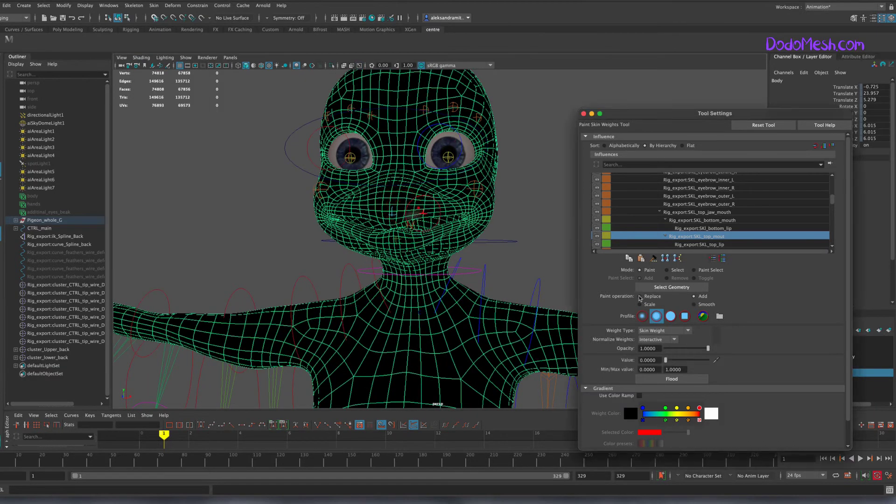
left_click_drag(401, 206, 438, 203)
Mirror the skin weights to the other side and play the animation to test the beak
left_click(153, 6)
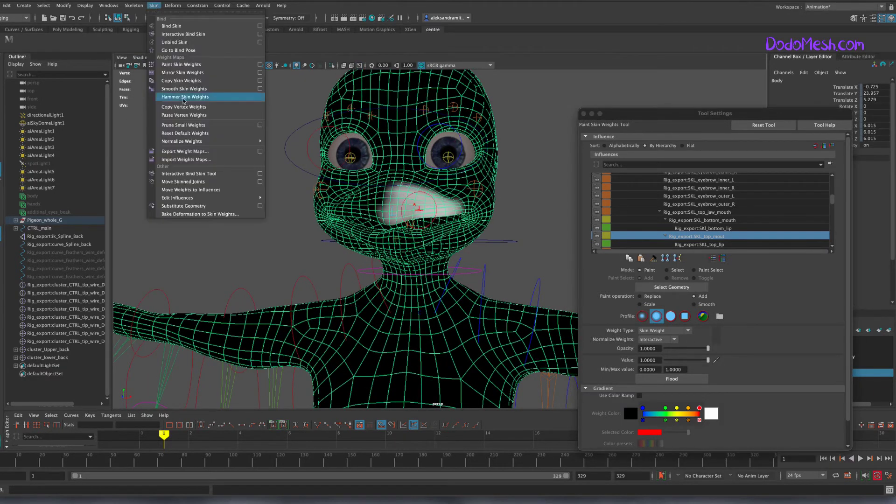
left_click(203, 70)
key("alt+v")
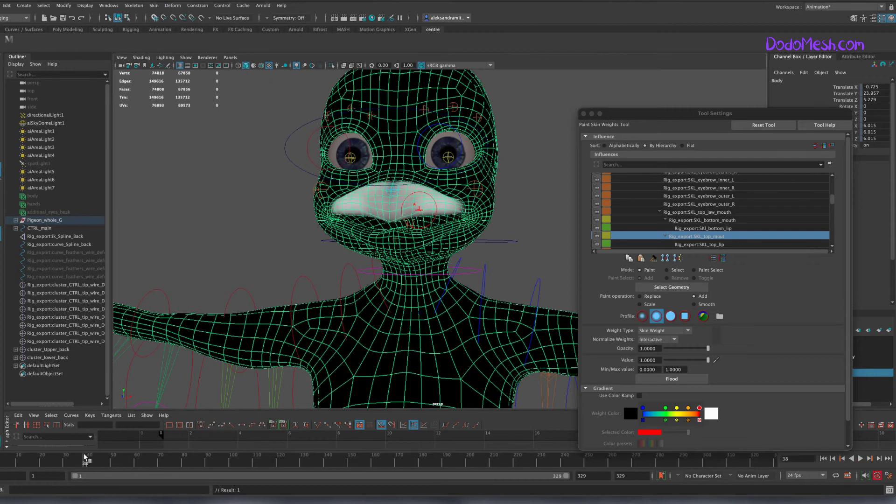
left_click_drag(455, 124, 376, 191, "alt")
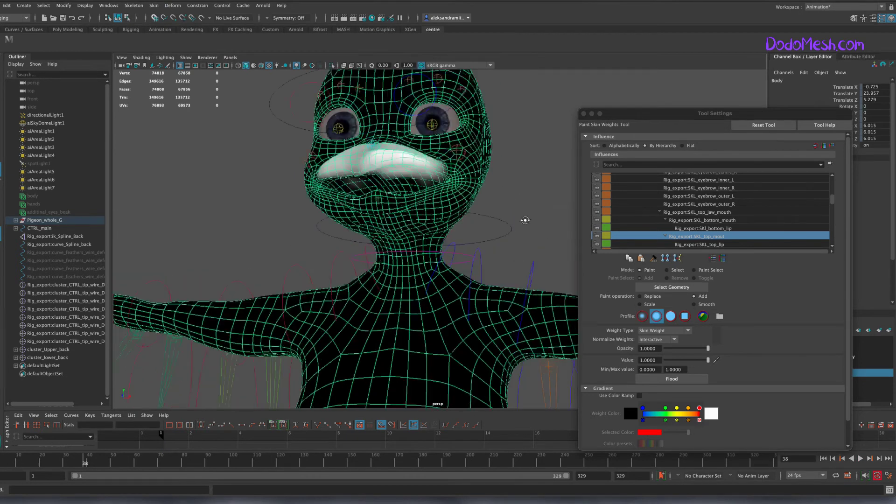
Mirror the upper beak's skin weights twice and play the animation
left_click(154, 5)
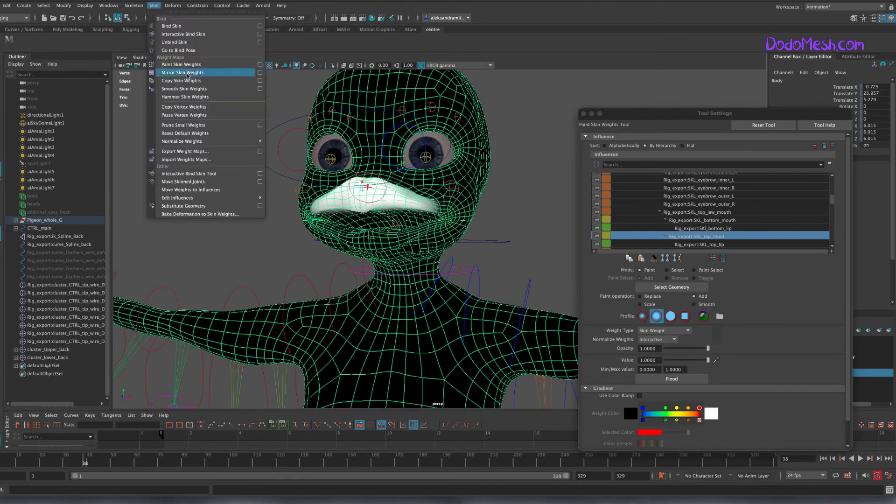
left_click(205, 74)
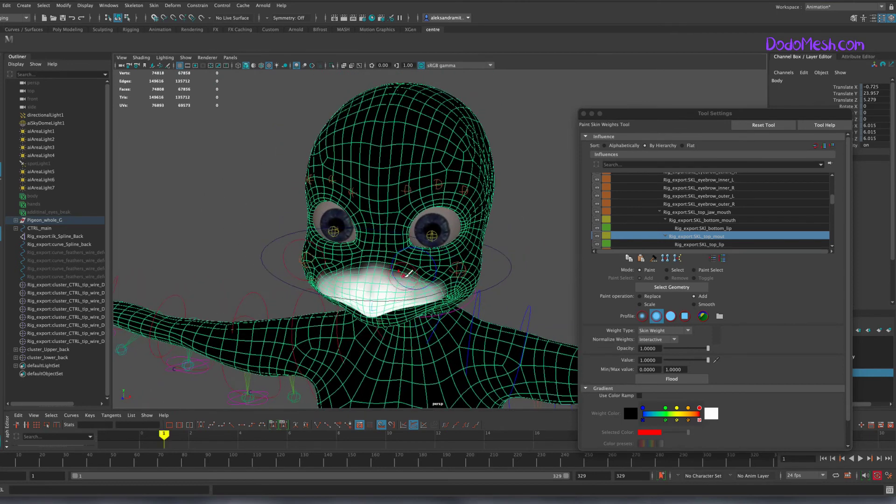
mouse_move(536, 296)
left_mouse_down("alt")
mouse_move(544, 256)
mouse_move(516, 196)
mouse_move(397, 103)
left_mouse_up("alt")
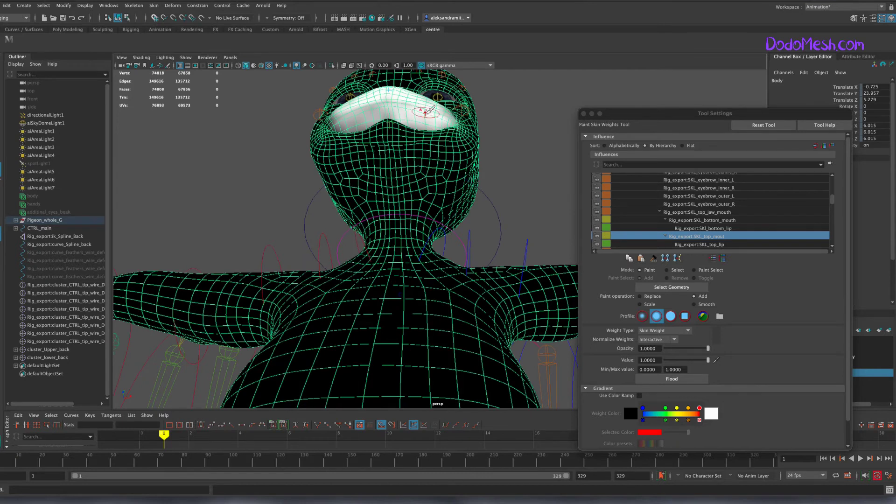
left_click(153, 5)
left_click(196, 72)
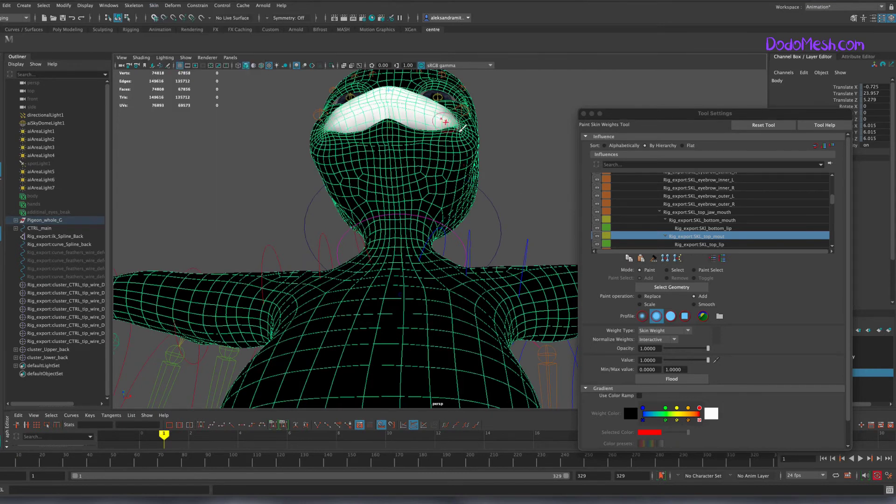
key("alt+v")
key("alt+v")
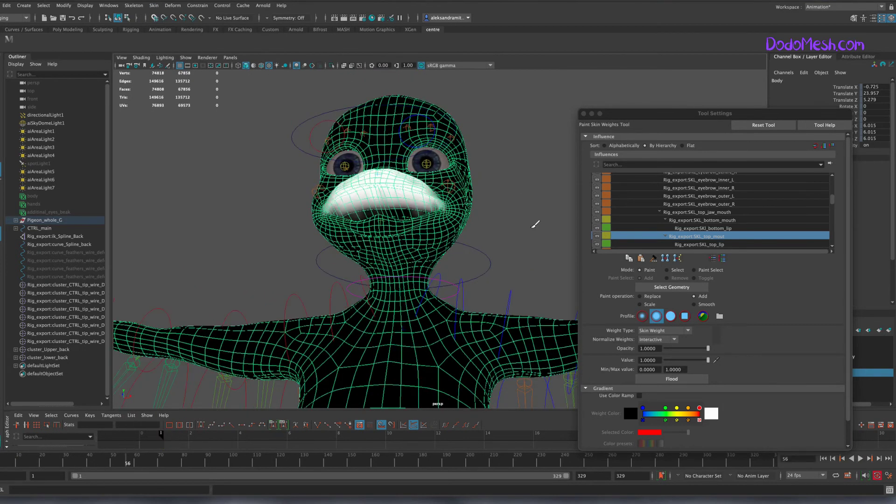
At frame 56, erase stray weight with Replace 0, return to Add 1, and check frame 88
left_click_drag(534, 220, 486, 250, "alt")
right_click_drag(486, 250, 513, 253, "alt")
key("comma")
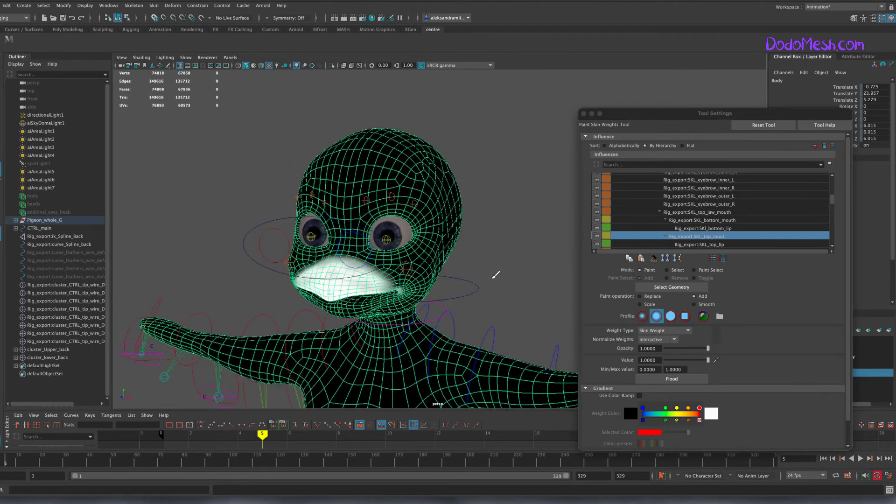
mouse_move(490, 274)
left_mouse_down("alt")
mouse_move(396, 303)
mouse_move(388, 322)
mouse_move(504, 307)
left_mouse_up("alt")
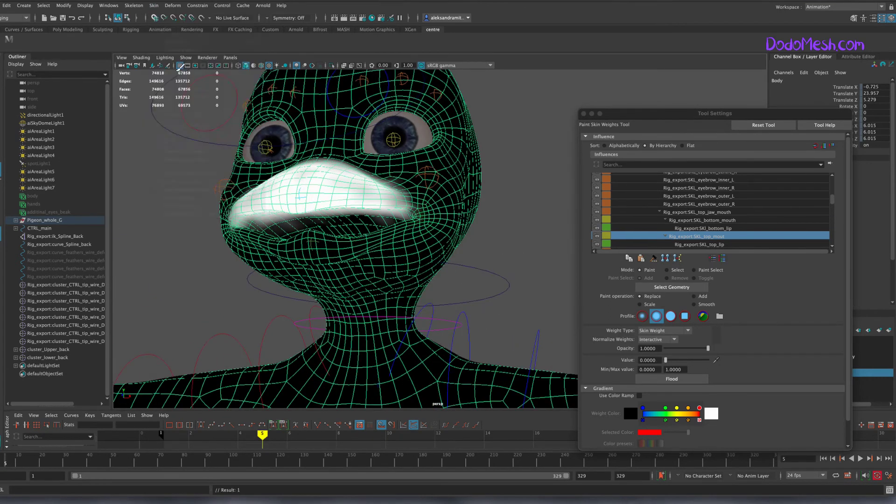
left_click_drag(433, 210, 448, 252, "alt")
key("period")
left_click(694, 296)
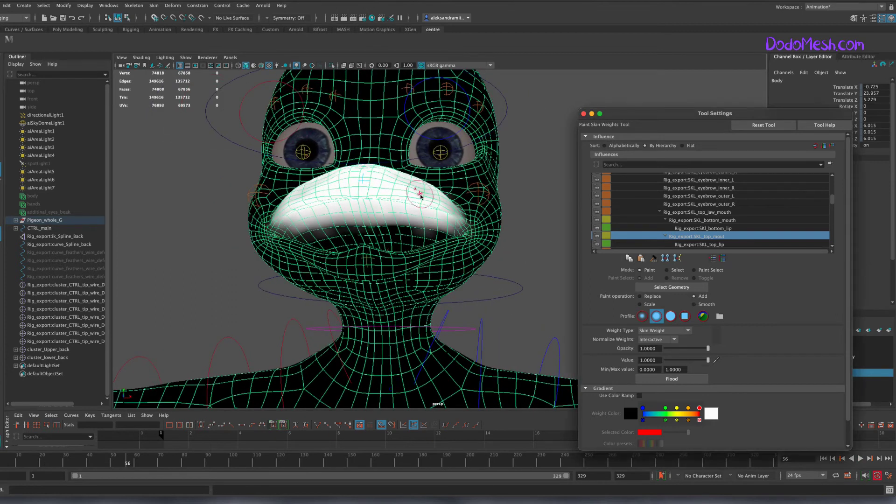
left_click_drag(128, 459, 200, 449)
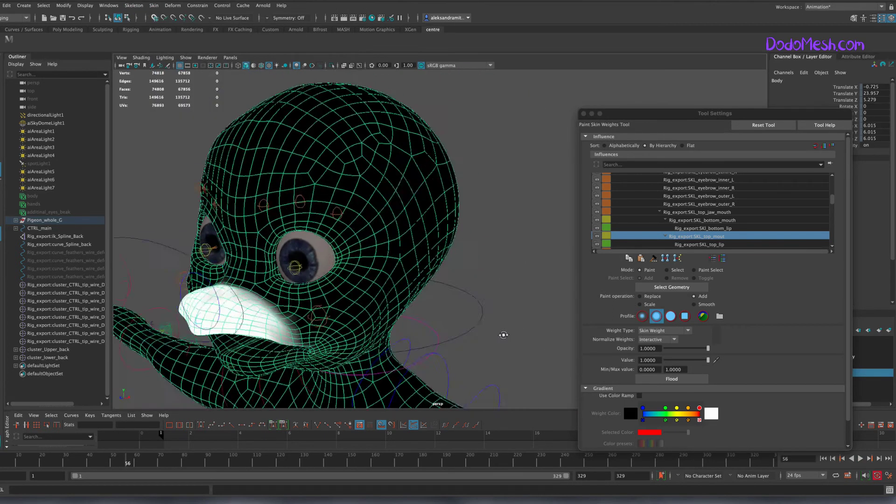
Paint SKL_bottom_mouth weight onto the lower beak and mirror the skin weights
scroll(719, 212, "down", 1)
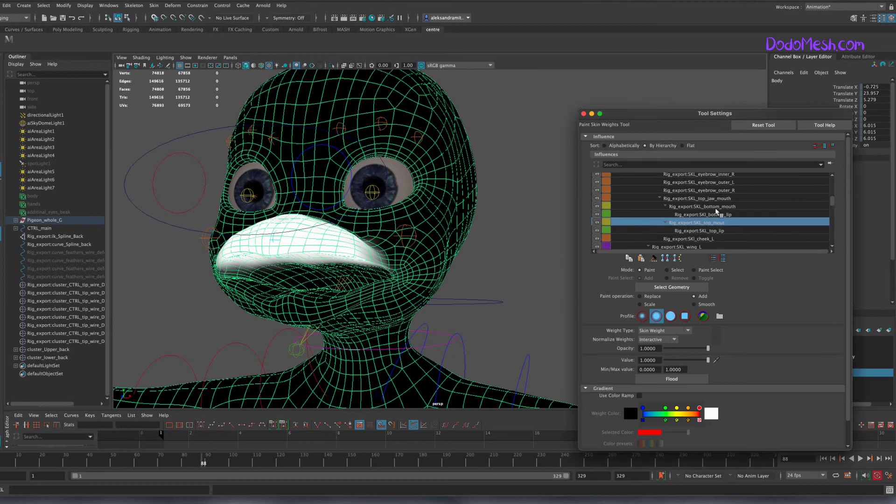
left_click(718, 206)
left_click_drag(317, 303, 413, 316)
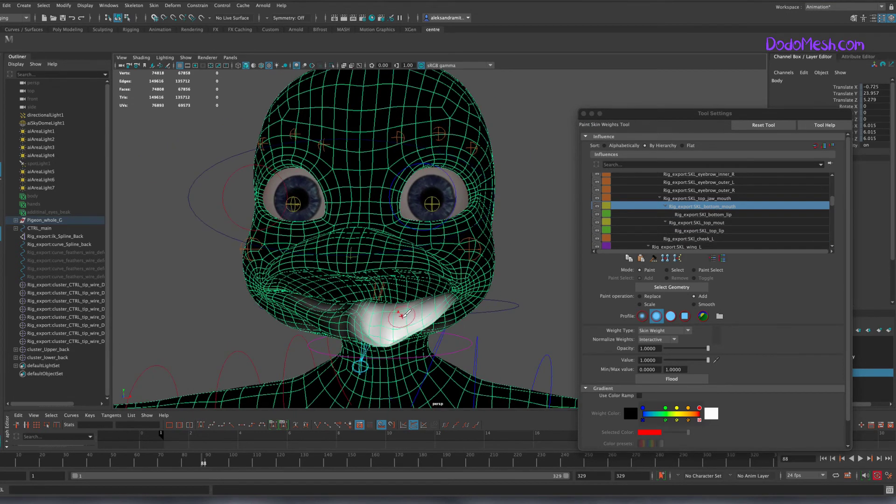
left_click(154, 6)
left_click(219, 73)
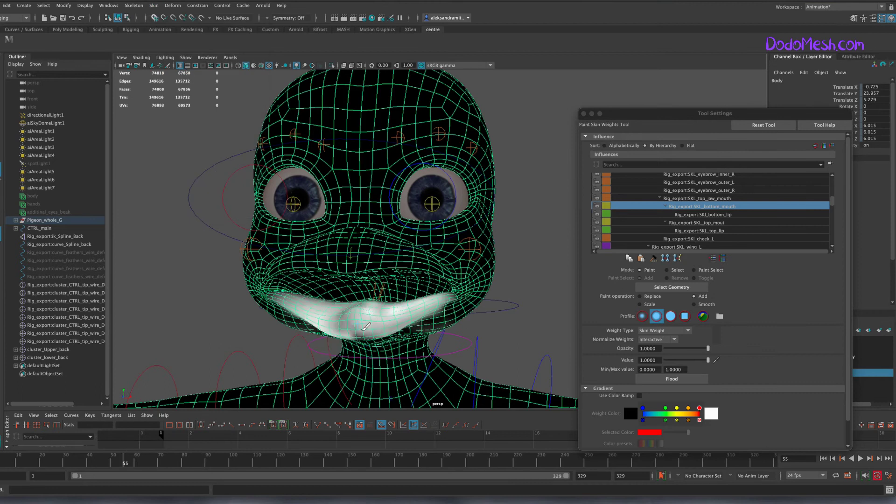
left_click_drag(399, 310, 490, 277, "alt")
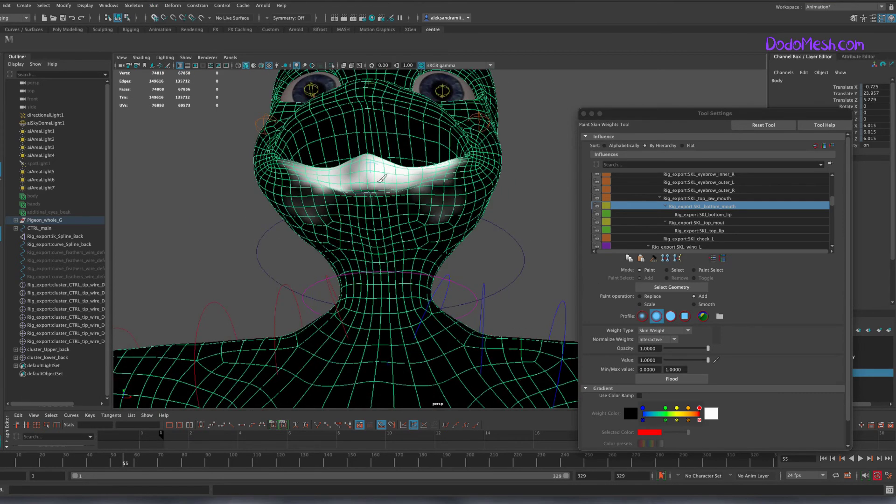
Erase stray lower-beak weight with value 0, re-mirror, repaint at full value, then switch to Smooth
left_click_drag(707, 360, 666, 360)
left_click(154, 6)
left_click(219, 73)
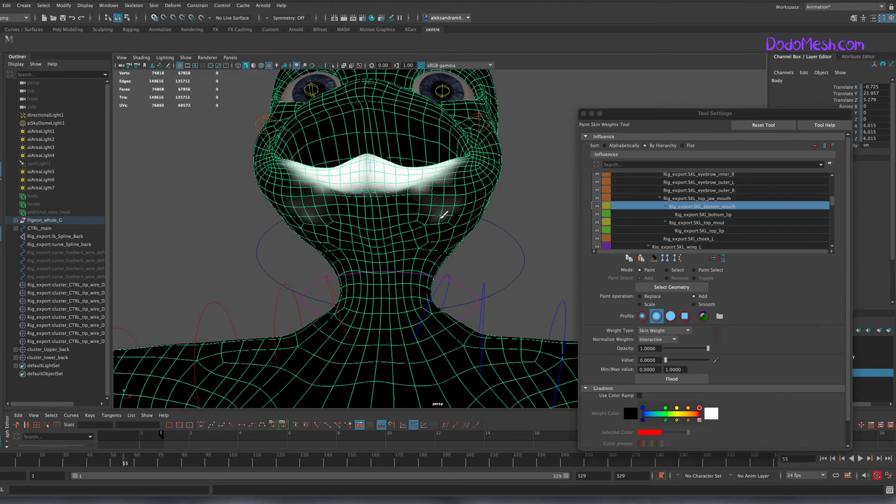
left_click_drag(445, 210, 376, 206, "alt")
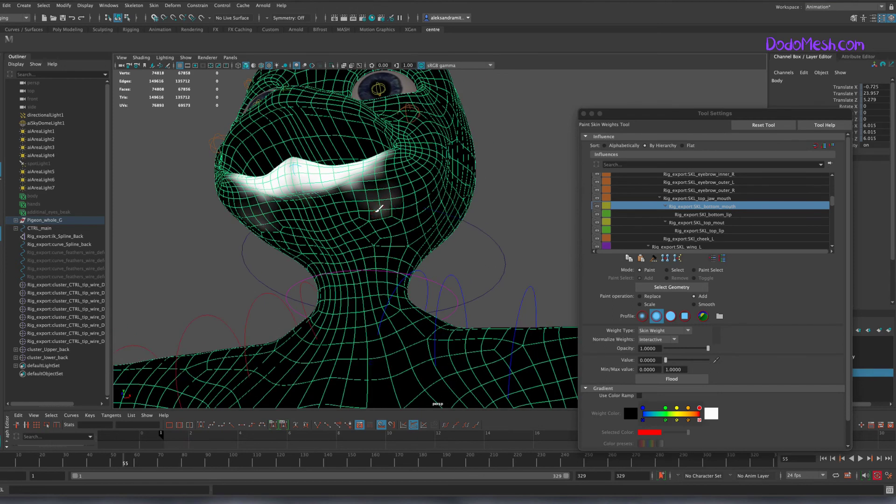
left_click_drag(666, 360, 721, 359)
mouse_move(355, 194)
left_mouse_down()
mouse_move(309, 188)
mouse_move(329, 200)
left_mouse_up()
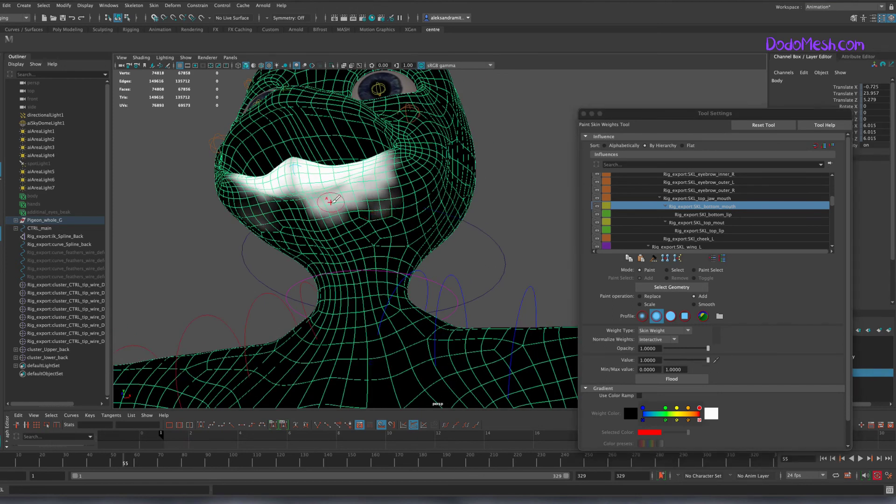
left_click(694, 304)
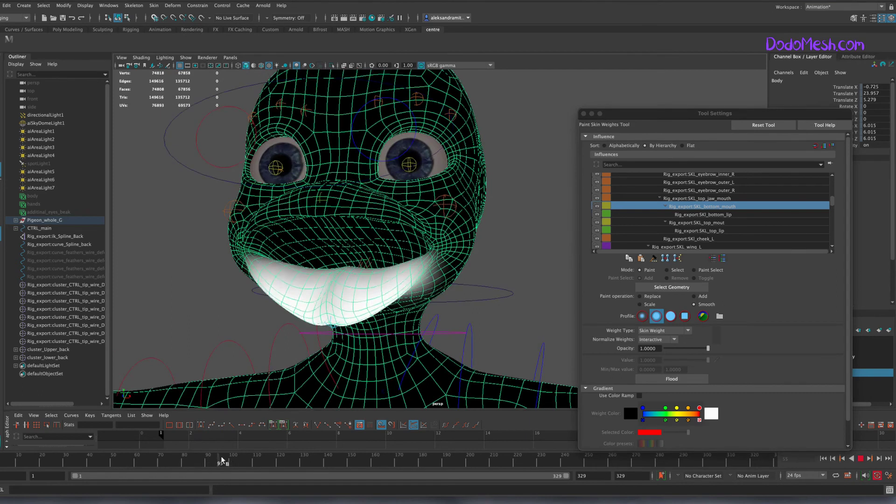
Compare the top and bottom mouth weights at frame 112 to test the jaw
left_click(723, 222)
left_click_drag(205, 433, 258, 433)
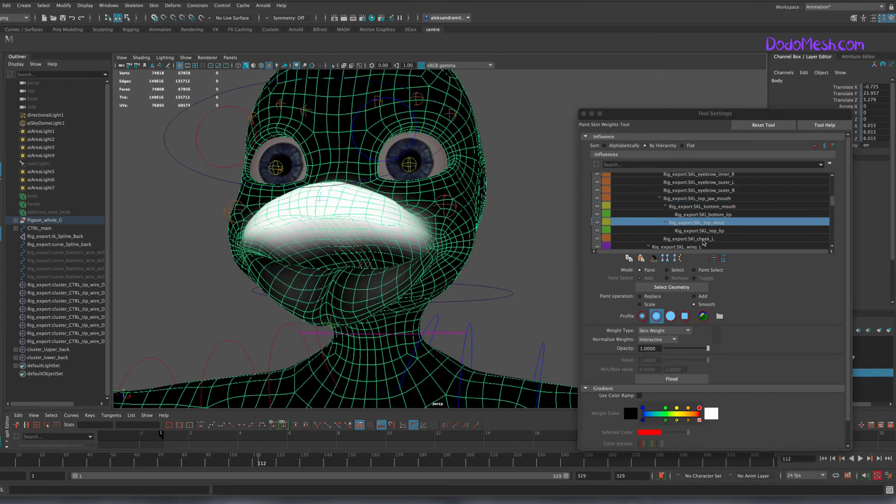
left_click(700, 206)
mouse_move(508, 310)
left_mouse_down("alt")
mouse_move(490, 320)
mouse_move(520, 326)
mouse_move(525, 290)
left_mouse_up("alt")
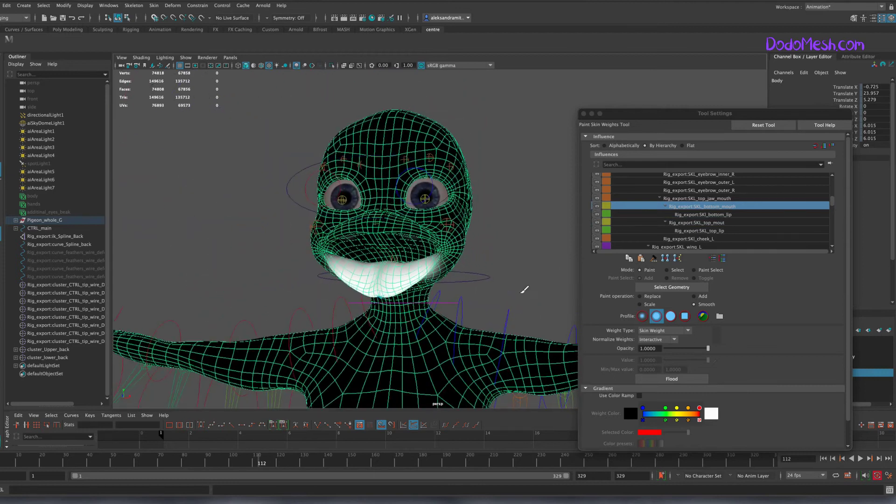